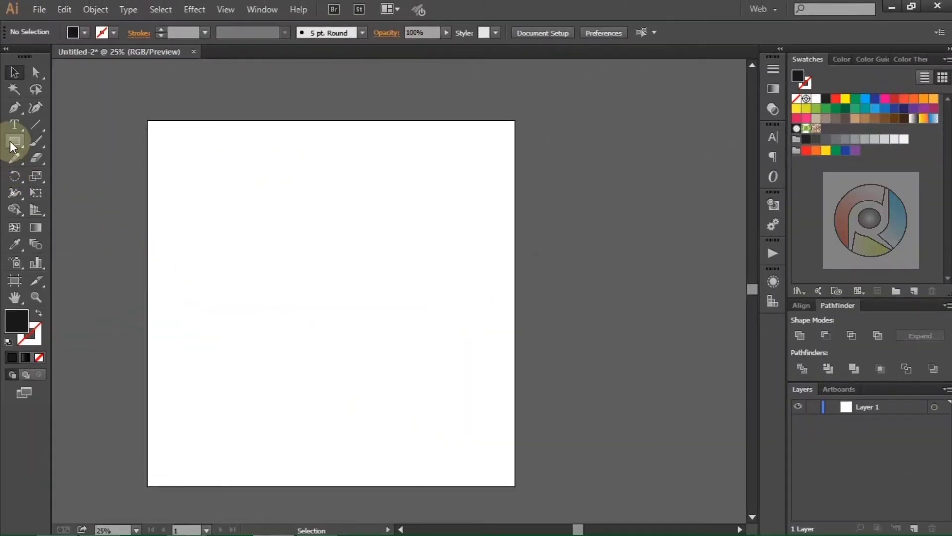
Step: Draw a roughly 780 × 468 px rectangle and centre it horizontally on the artboard
{"action": "left_click", "coordinate": [14, 141]}
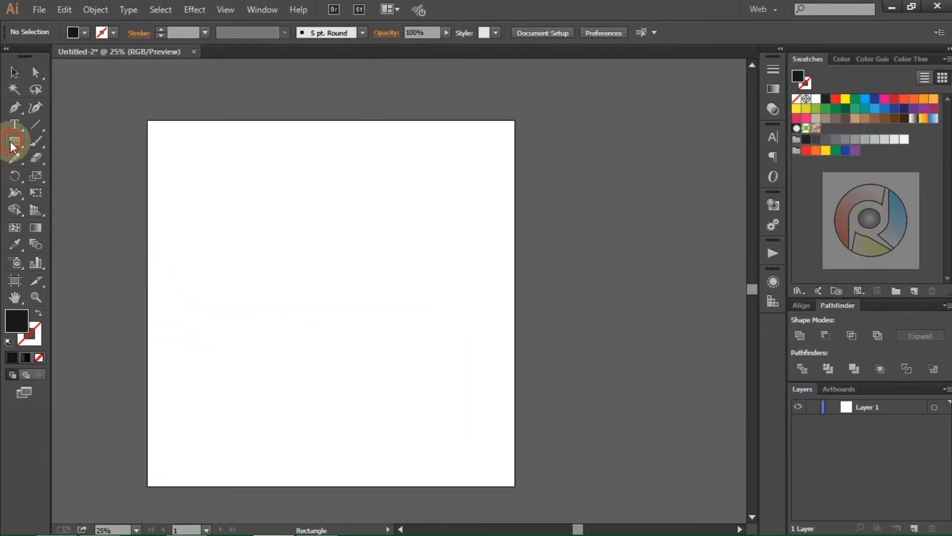
{"action": "left_click_drag", "start_coordinate": [258, 184], "coordinate": [393, 266]}
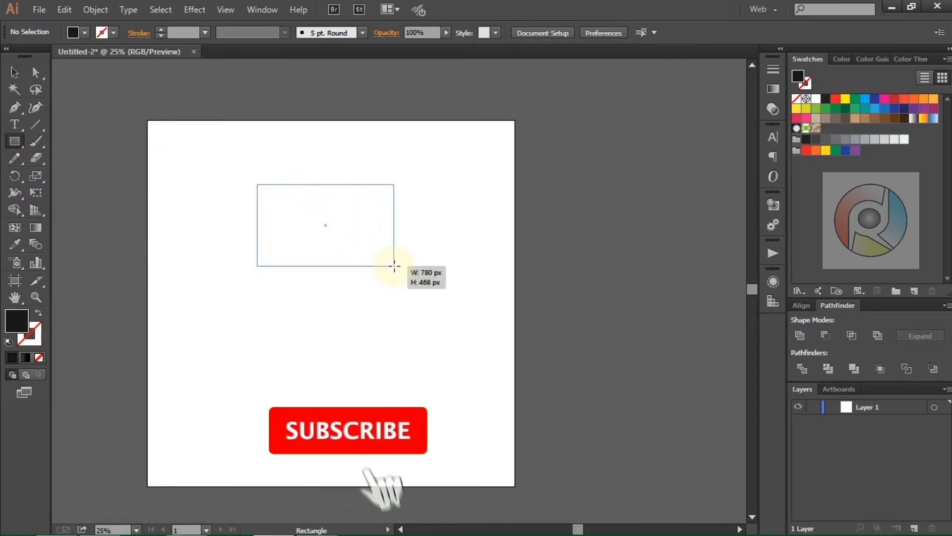
{"action": "left_click_drag", "start_coordinate": [393, 266], "coordinate": [393, 266]}
{"action": "left_click", "coordinate": [550, 32]}
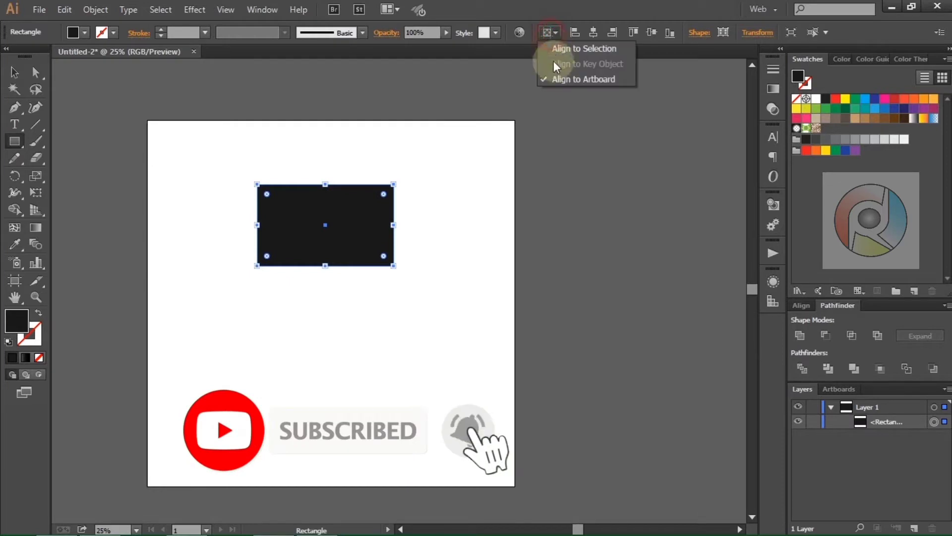
{"action": "left_click", "coordinate": [581, 79]}
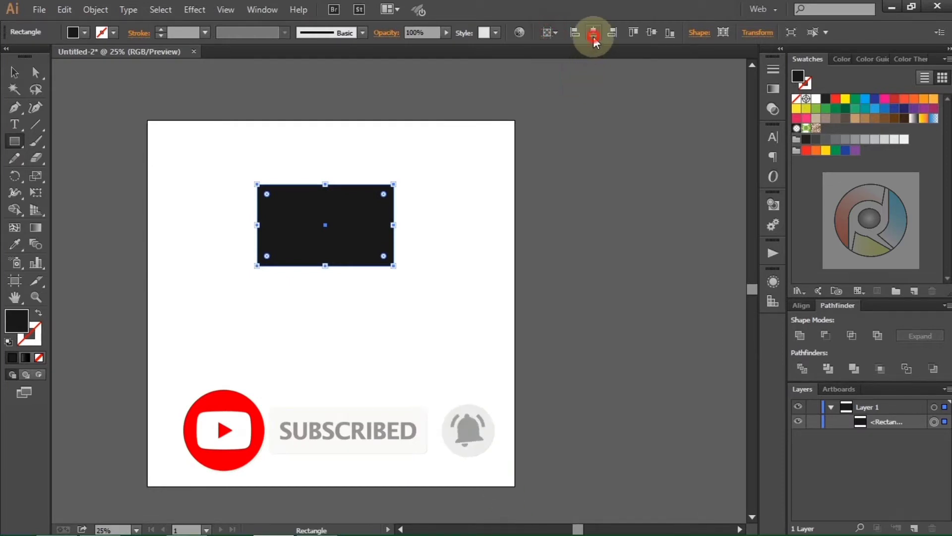
{"action": "left_click", "coordinate": [593, 35]}
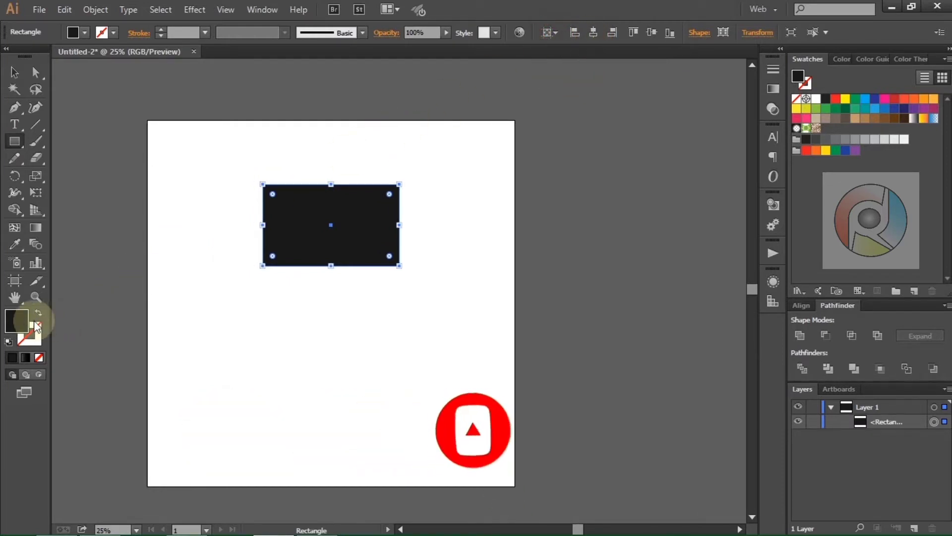
Step: Fill the rectangle with dark grey #2D2D2D
{"action": "double_click", "coordinate": [17, 320]}
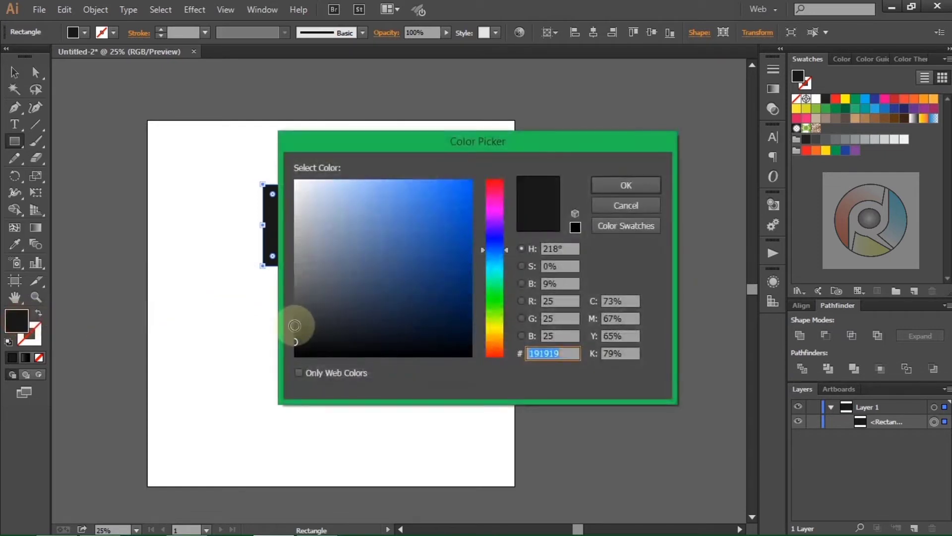
{"action": "left_click", "coordinate": [295, 326]}
{"action": "left_click", "coordinate": [626, 186]}
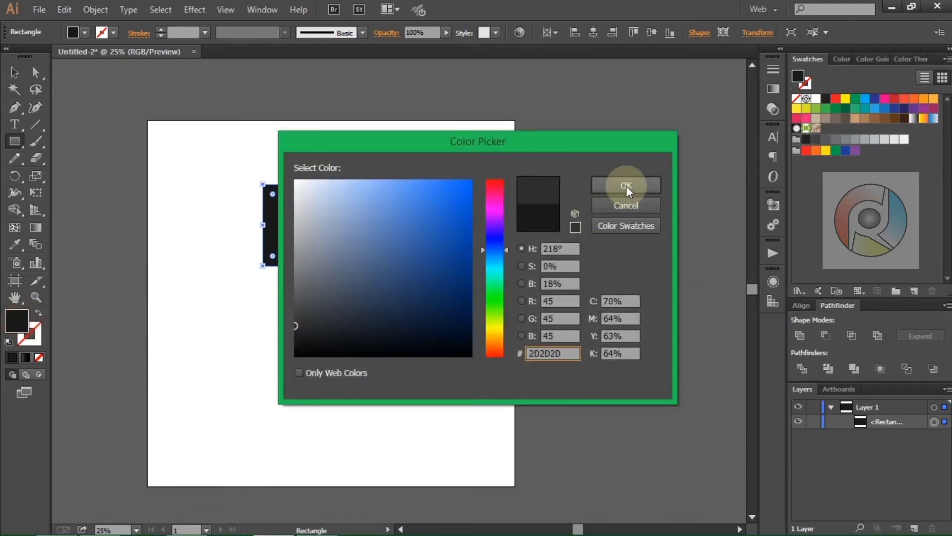
{"action": "left_click", "coordinate": [626, 185]}
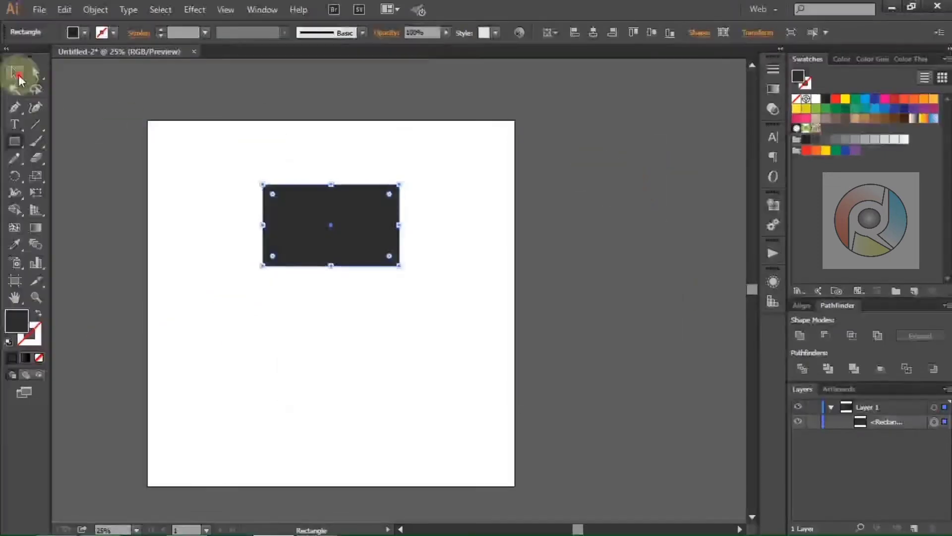
{"action": "left_click", "coordinate": [16, 72]}
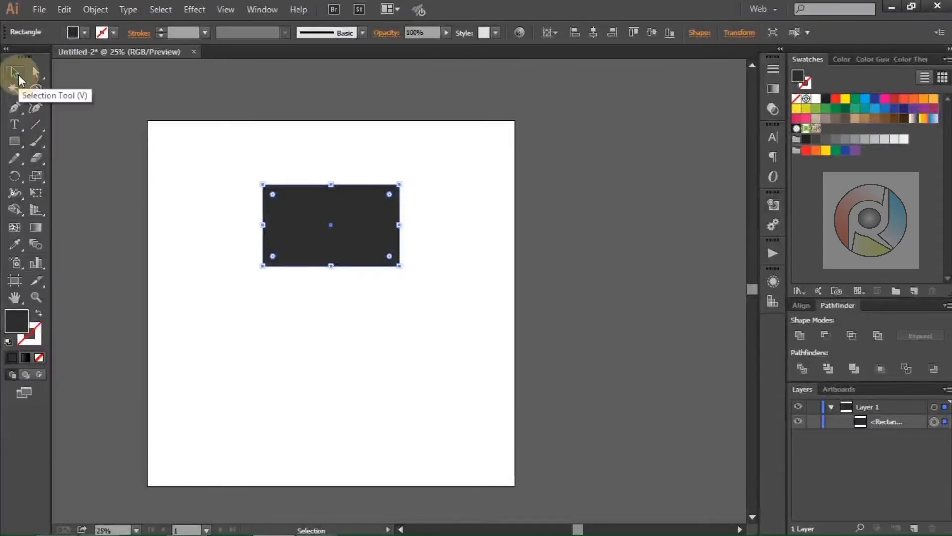
Step: Paste a copy in front of the grey rectangle and fill it near-black #050505
{"action": "left_click", "coordinate": [70, 10]}
{"action": "left_click", "coordinate": [106, 76]}
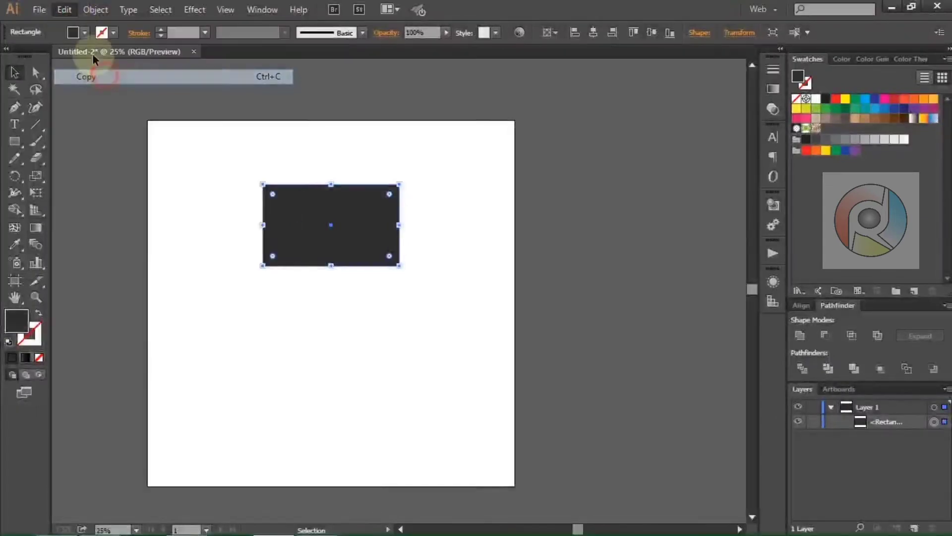
{"action": "left_click", "coordinate": [64, 10]}
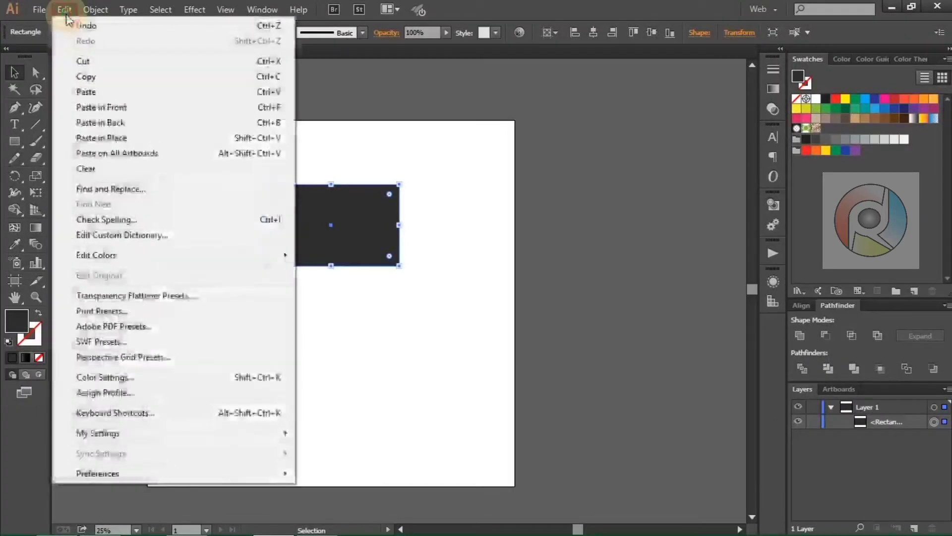
{"action": "left_click", "coordinate": [130, 114]}
{"action": "double_click", "coordinate": [16, 322]}
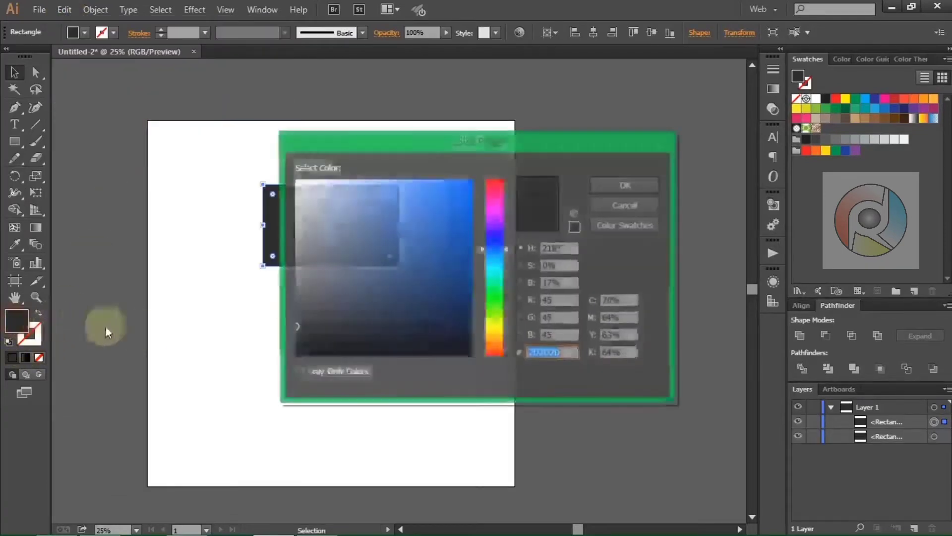
{"action": "left_click", "coordinate": [295, 353]}
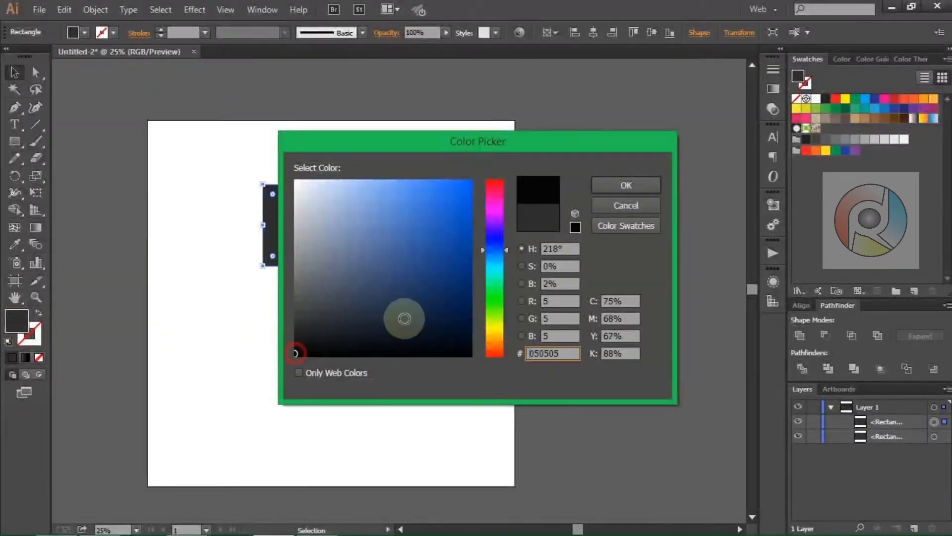
{"action": "left_click", "coordinate": [626, 186]}
Step: Pull each side of the black copy inward to about 730 × 390 px, leaving a grey border
{"action": "scroll", "coordinate": [369, 201], "scroll_direction": "up", "scroll_amount": 2}
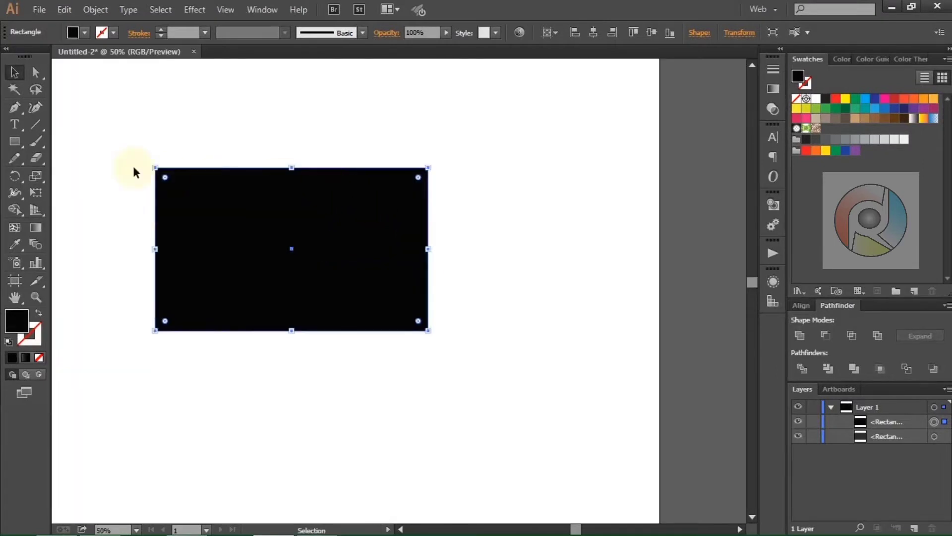
{"action": "left_click_drag", "start_coordinate": [156, 250], "coordinate": [163, 249]}
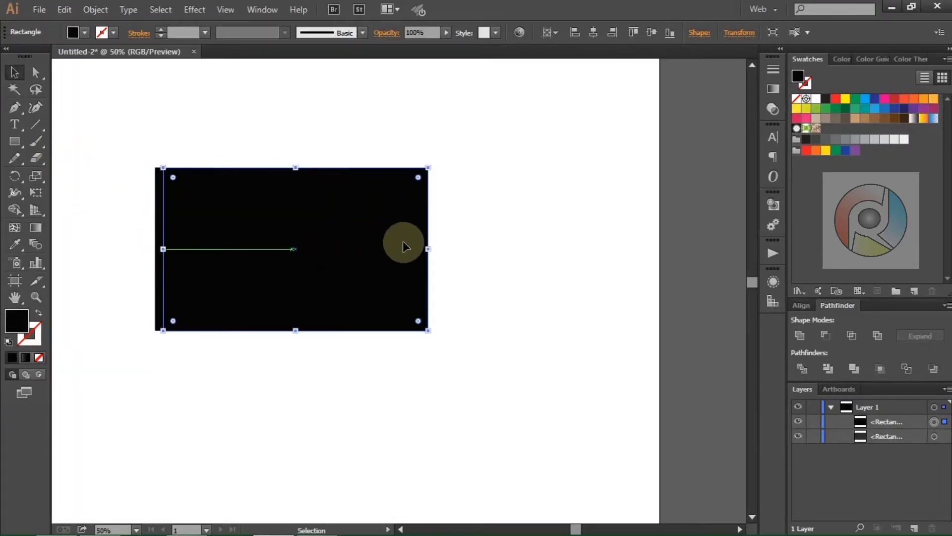
{"action": "left_click_drag", "start_coordinate": [428, 250], "coordinate": [419, 243]}
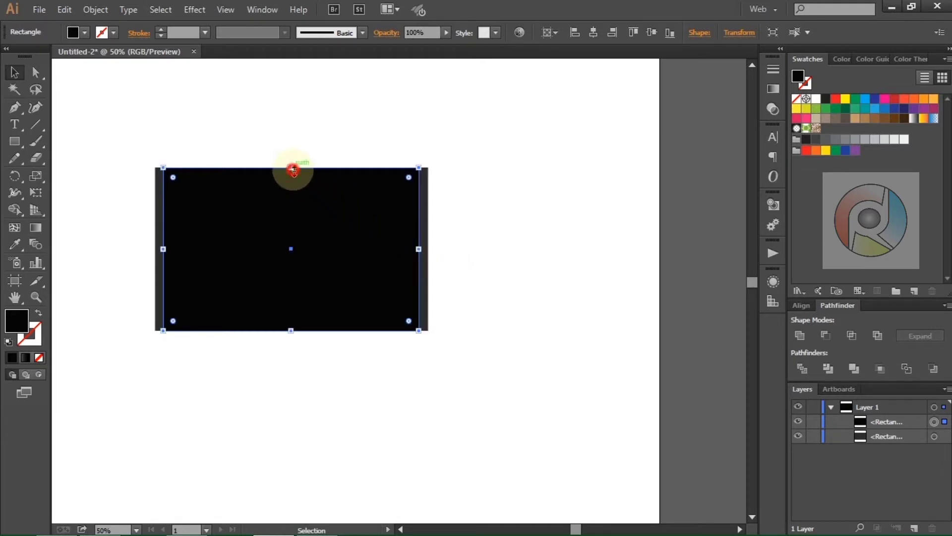
{"action": "left_click_drag", "start_coordinate": [294, 169], "coordinate": [301, 180]}
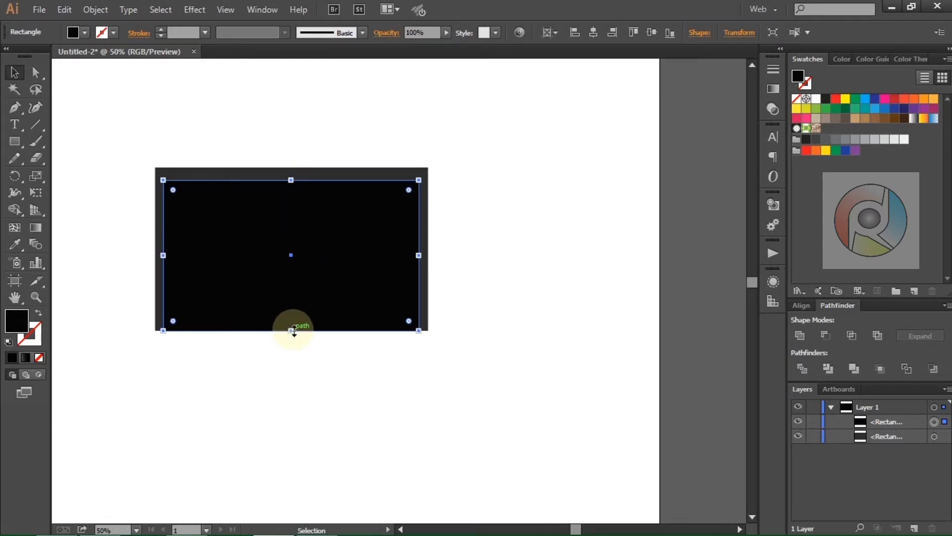
{"action": "left_click_drag", "start_coordinate": [291, 330], "coordinate": [292, 316]}
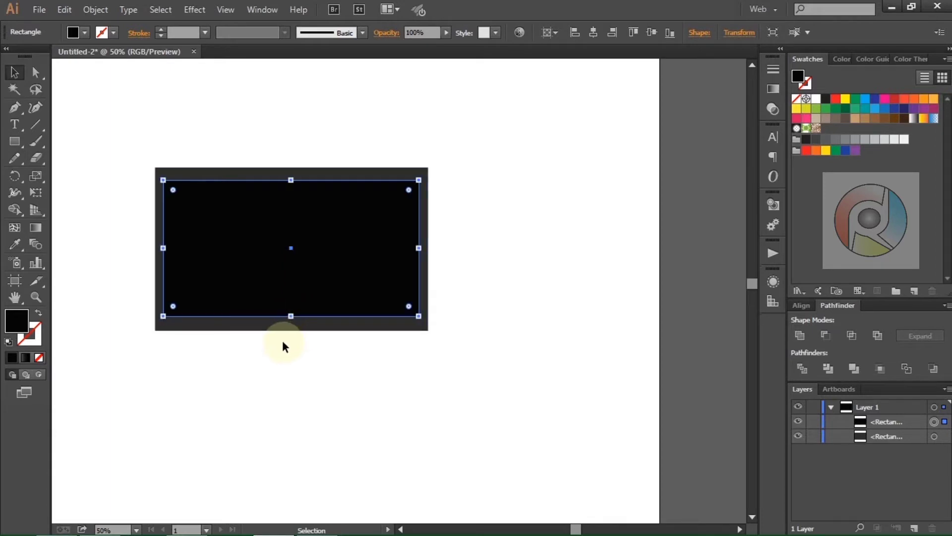
{"action": "scroll", "coordinate": [282, 340], "scroll_direction": "down", "scroll_amount": 1}
{"action": "scroll", "coordinate": [281, 340], "scroll_direction": "up", "scroll_amount": 1}
Step: Centre the two rectangles on each other horizontally and vertically, then reset alignment to the artboard
{"action": "left_click_drag", "start_coordinate": [158, 119], "coordinate": [531, 347]}
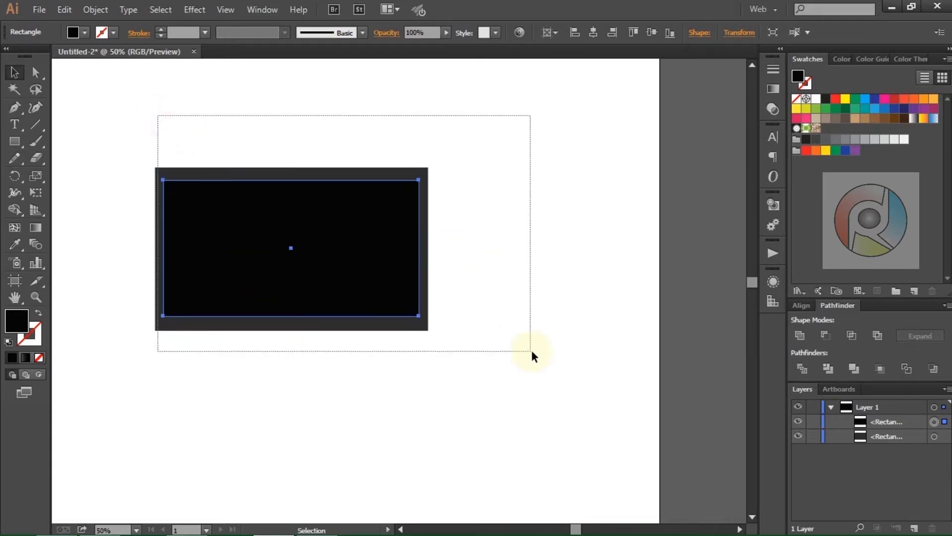
{"action": "left_click", "coordinate": [555, 34]}
{"action": "left_click", "coordinate": [573, 48]}
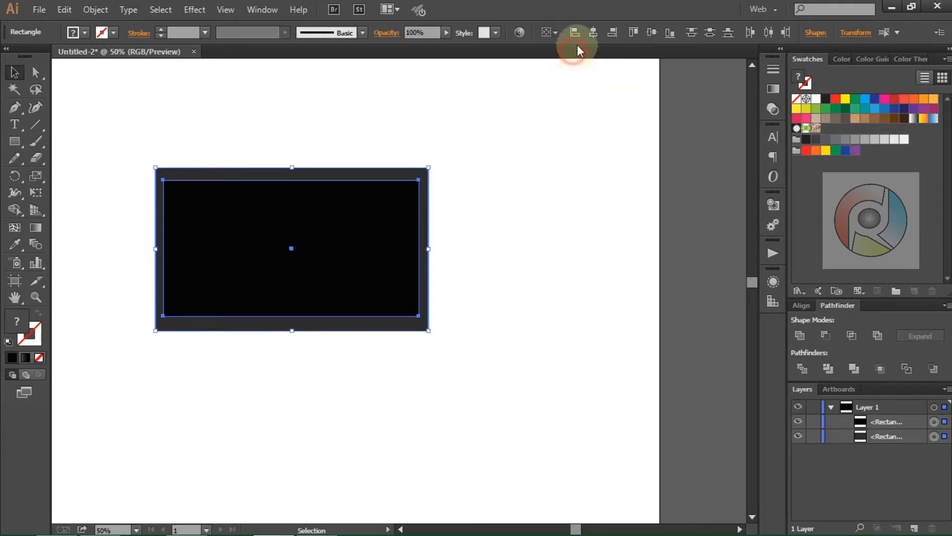
{"action": "left_click", "coordinate": [593, 33]}
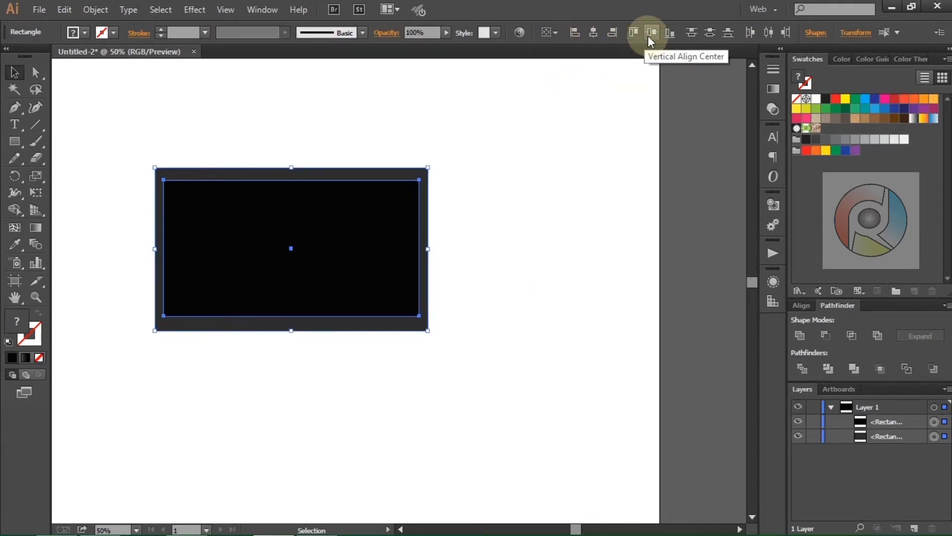
{"action": "left_click", "coordinate": [649, 34]}
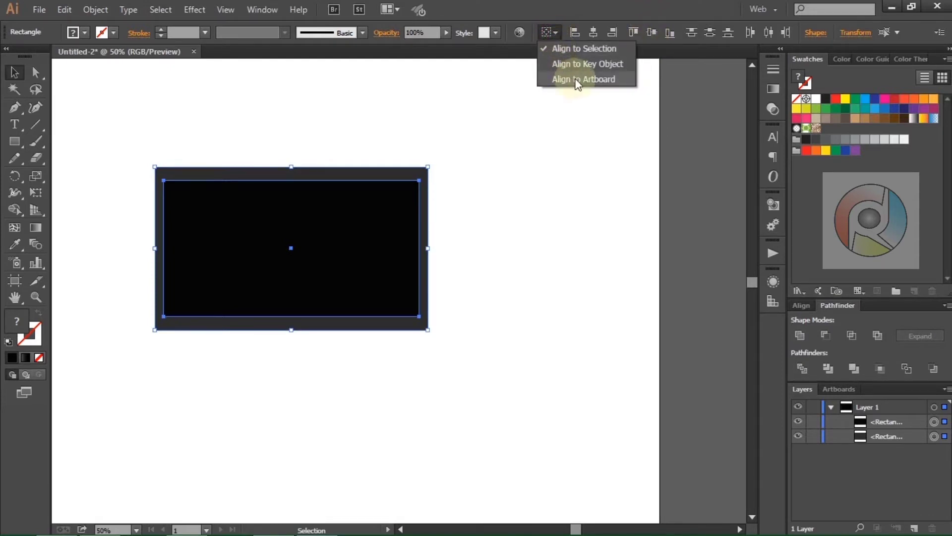
{"action": "left_click", "coordinate": [591, 78]}
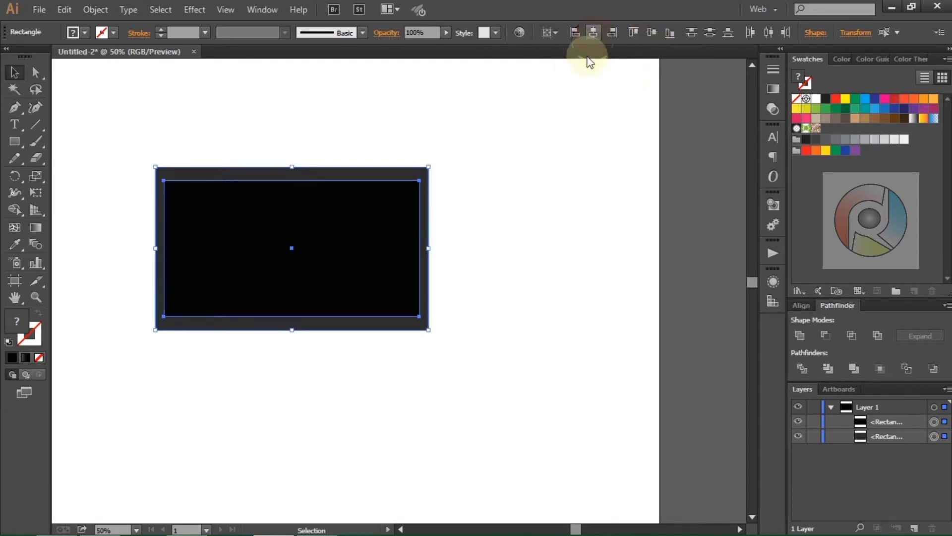
{"action": "left_click", "coordinate": [543, 180]}
Step: Round the outer grey rectangle's corners to about 19 px radius
{"action": "scroll", "coordinate": [544, 189], "scroll_direction": "up", "scroll_amount": 1}
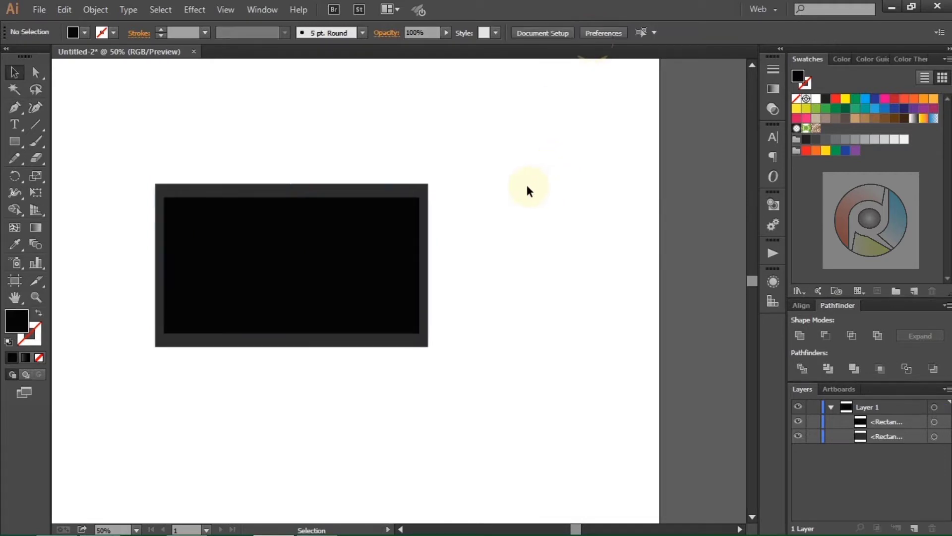
{"action": "left_click", "coordinate": [423, 189]}
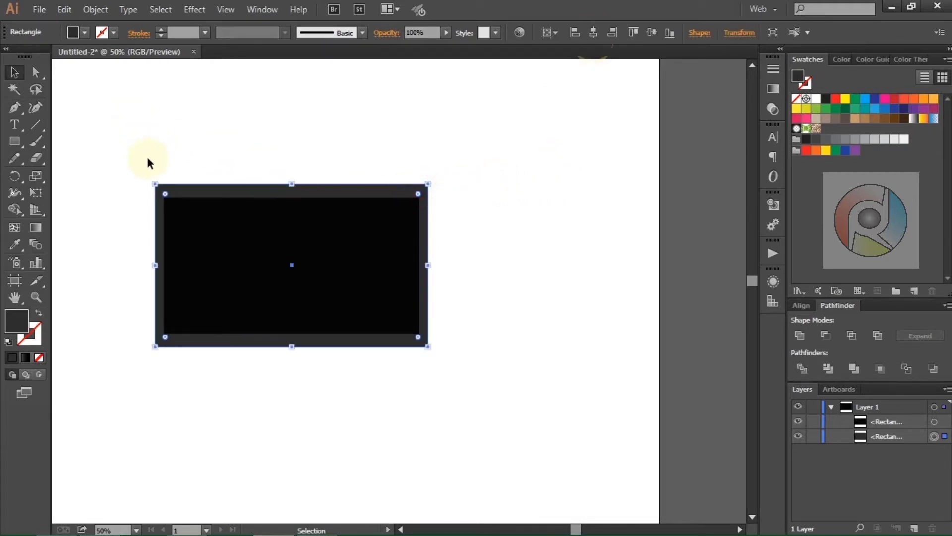
{"action": "scroll", "coordinate": [166, 196], "scroll_direction": "up", "scroll_amount": 1}
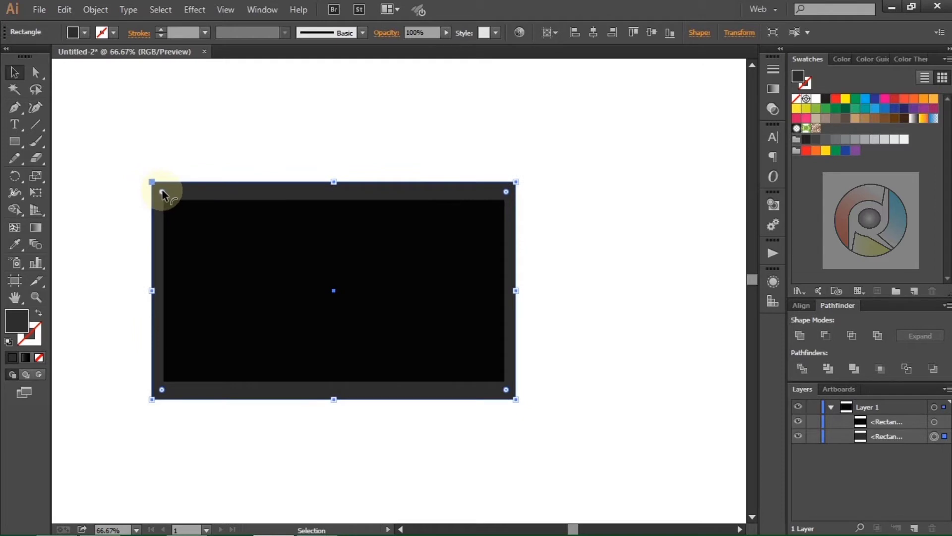
{"action": "left_click_drag", "start_coordinate": [162, 191], "coordinate": [163, 187]}
{"action": "left_click", "coordinate": [314, 292]}
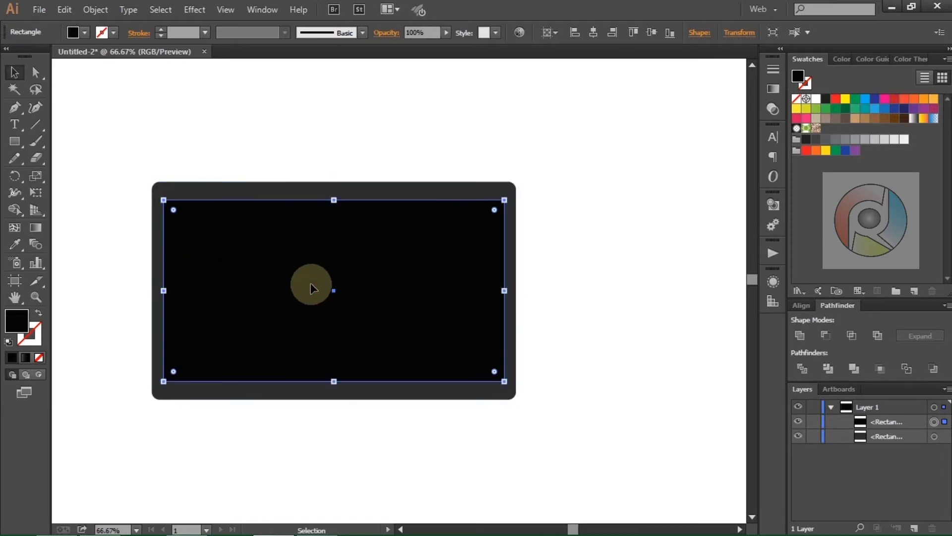
{"action": "left_click", "coordinate": [98, 9]}
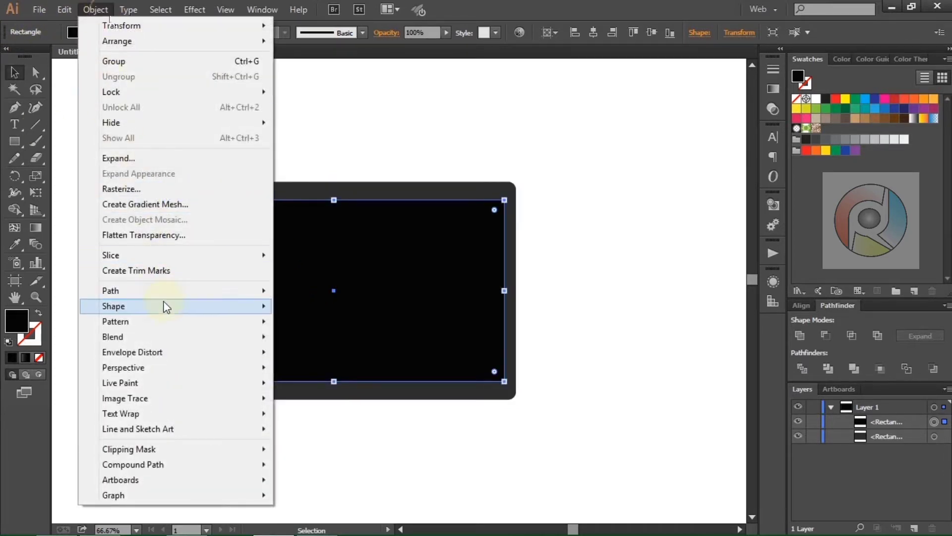
{"action": "mouse_move", "coordinate": [110, 290]}
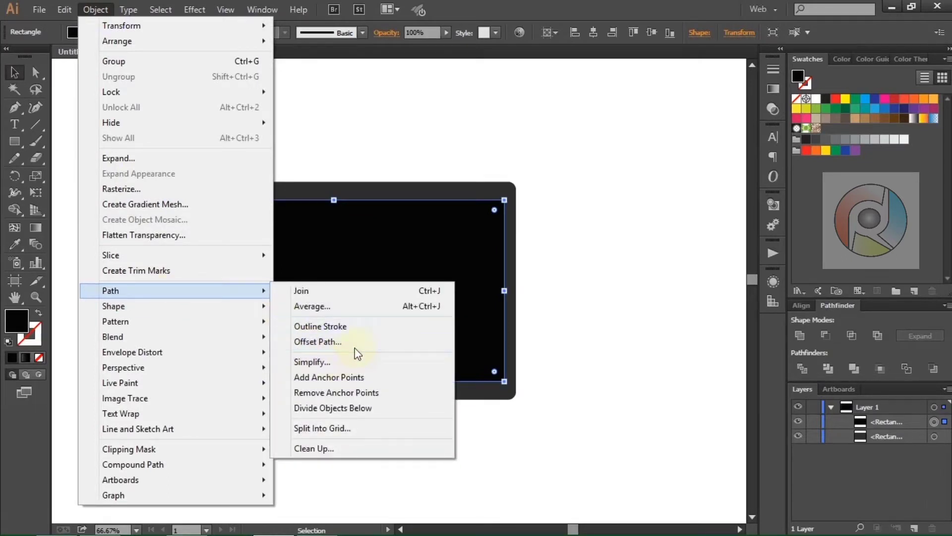
Step: Create a 5 px offset path around the black screen
{"action": "left_click", "coordinate": [359, 343]}
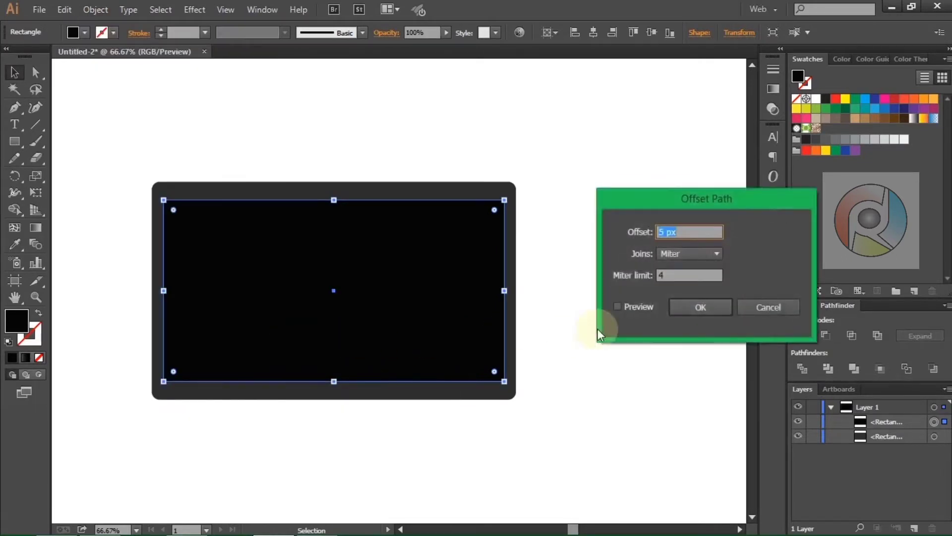
{"action": "left_click", "coordinate": [618, 307]}
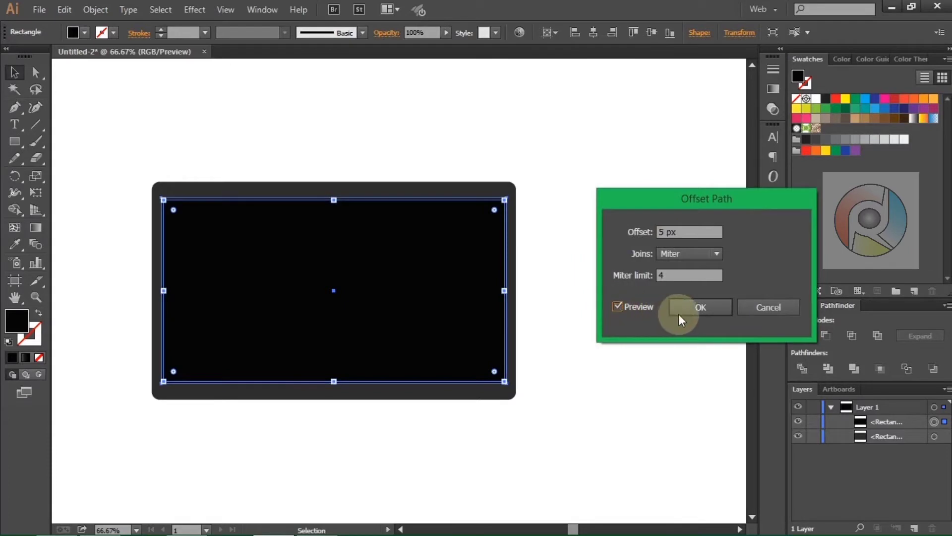
{"action": "left_click", "coordinate": [699, 307]}
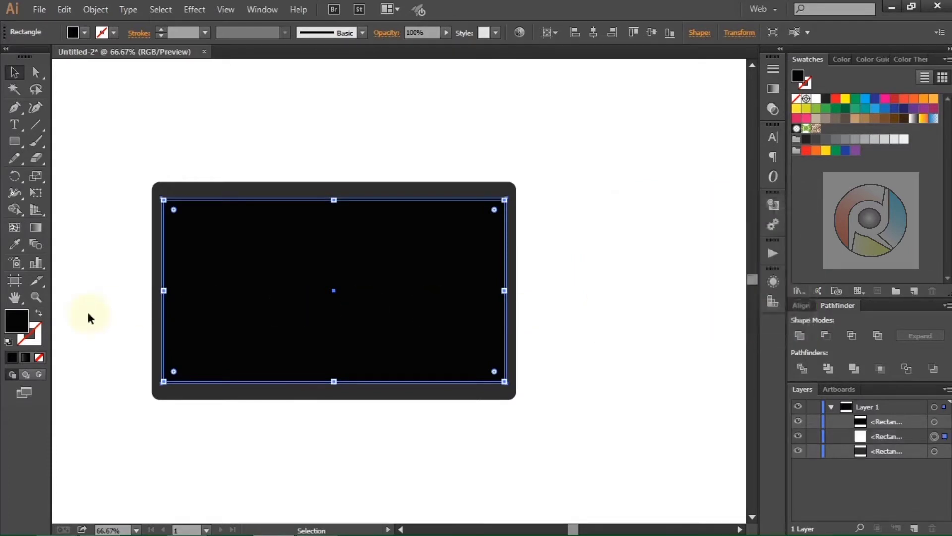
Step: Fill the offset rim with dark grey #161616
{"action": "double_click", "coordinate": [17, 325]}
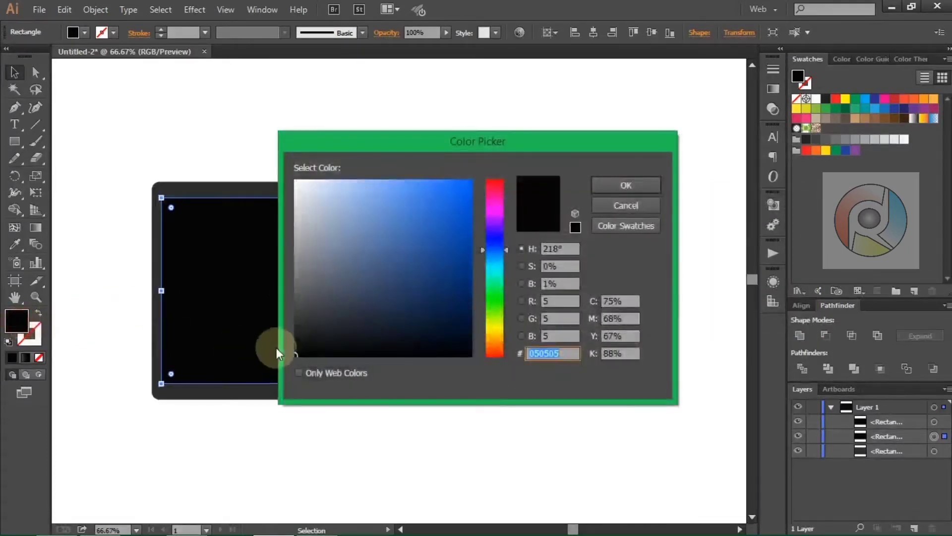
{"action": "left_click", "coordinate": [294, 341]}
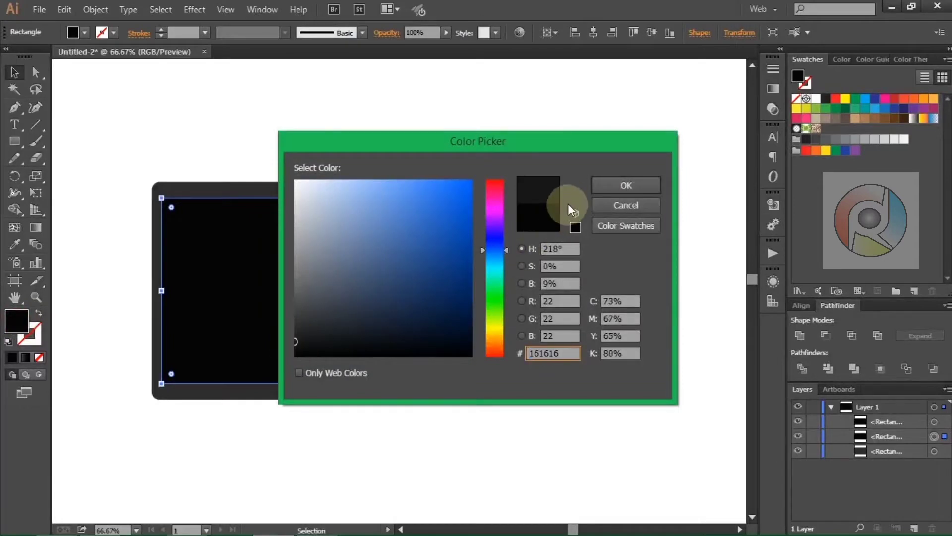
{"action": "left_click", "coordinate": [598, 186]}
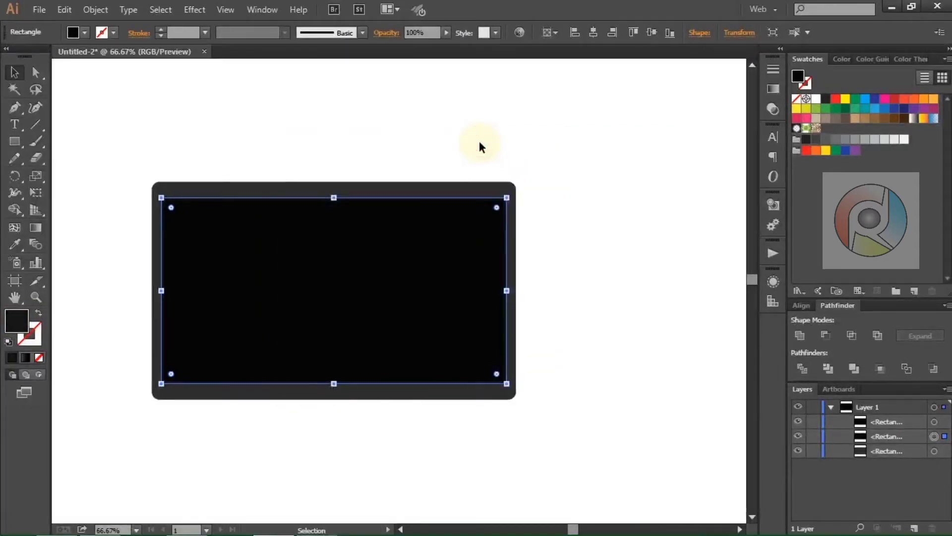
{"action": "left_click", "coordinate": [480, 142]}
{"action": "scroll", "coordinate": [374, 135], "scroll_direction": "up", "scroll_amount": 1}
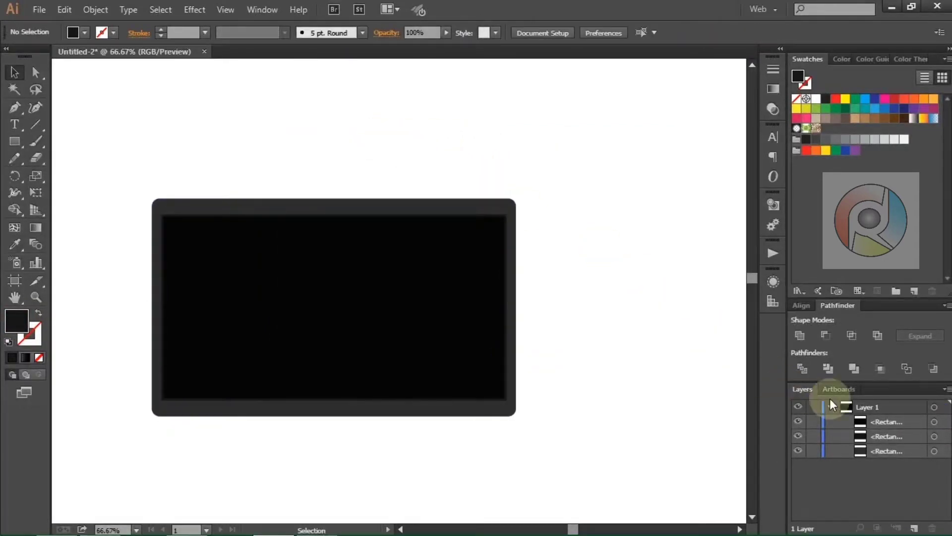
{"action": "left_click", "coordinate": [935, 421]}
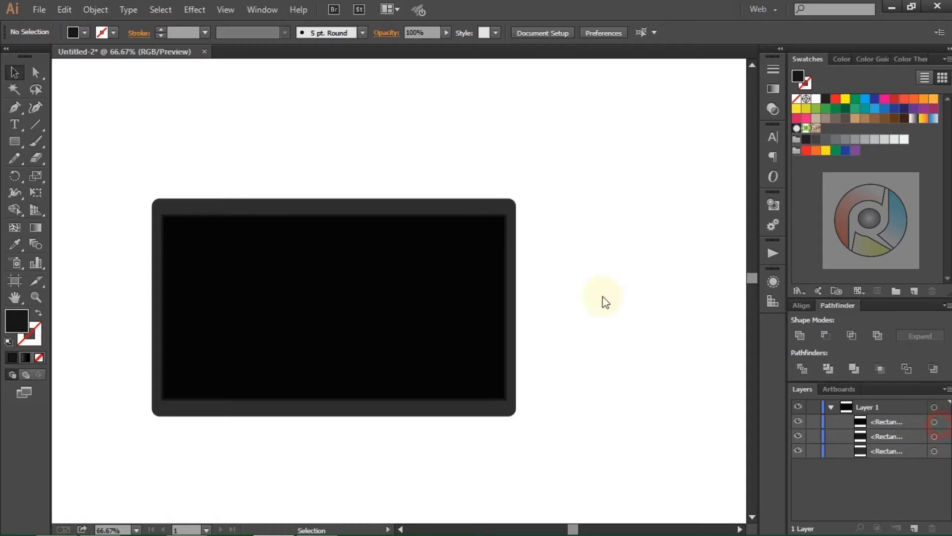
Step: Paste a copy of the screen in front with a linear gradient fill and Screen blend mode
{"action": "left_click", "coordinate": [65, 10]}
{"action": "left_click", "coordinate": [85, 77]}
{"action": "left_click", "coordinate": [65, 10]}
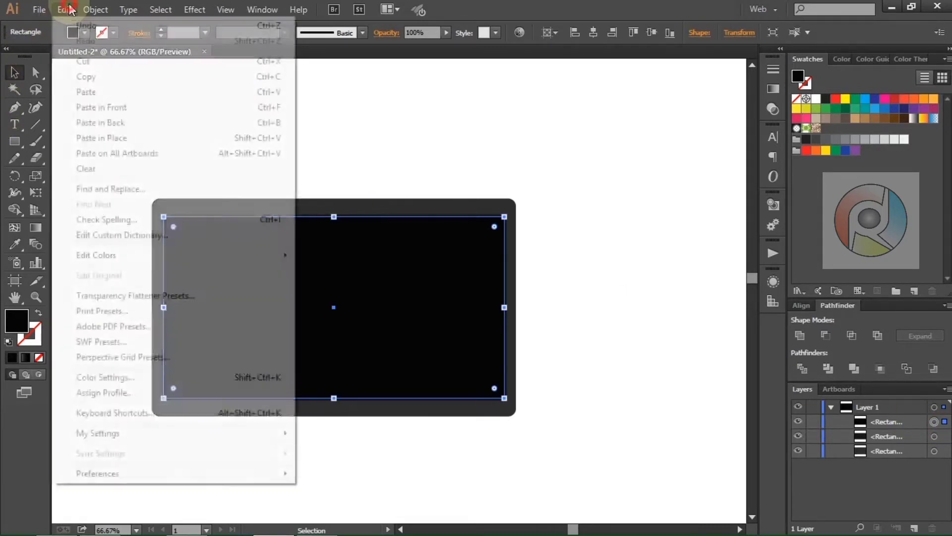
{"action": "left_click", "coordinate": [115, 109]}
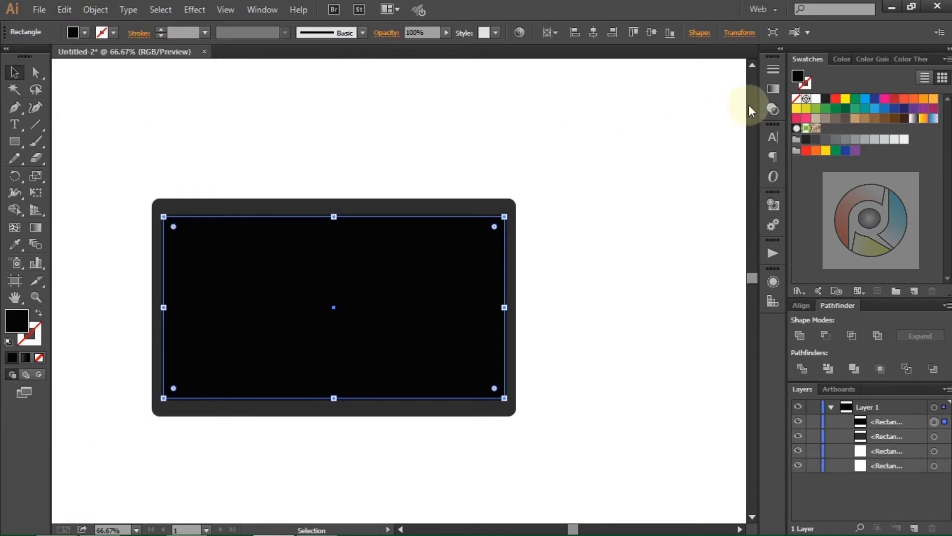
{"action": "left_click", "coordinate": [774, 89]}
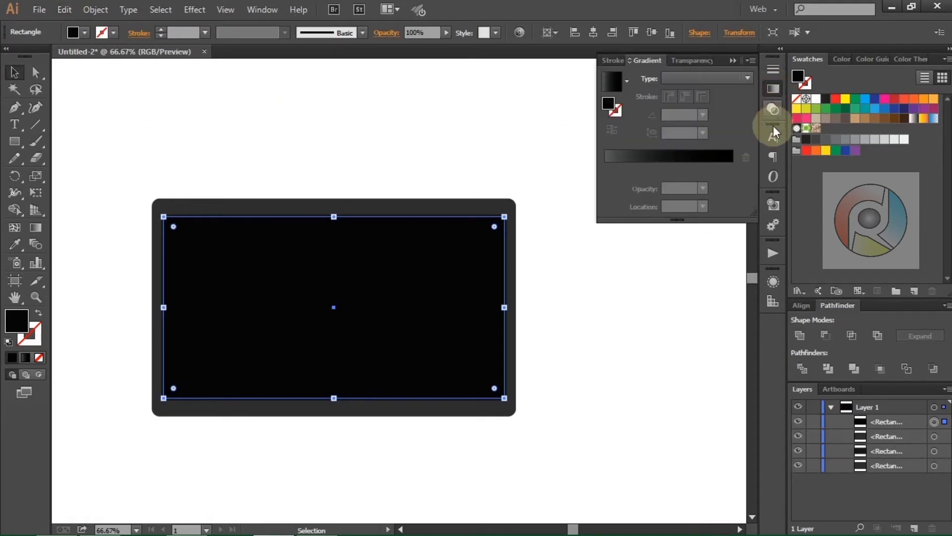
{"action": "left_click", "coordinate": [608, 166]}
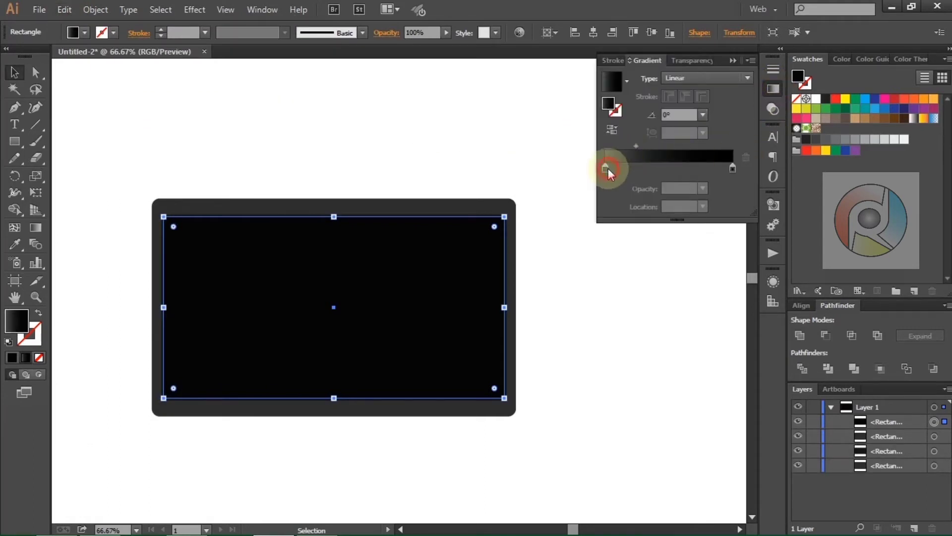
{"action": "left_click", "coordinate": [692, 62]}
{"action": "left_click", "coordinate": [647, 78]}
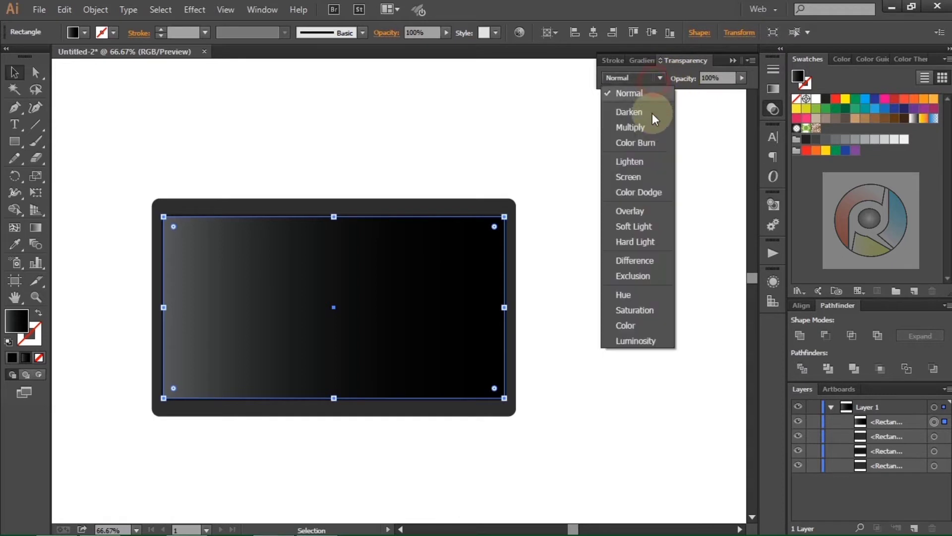
{"action": "left_click", "coordinate": [648, 177]}
Step: Run the gradient diagonally across the screen copy
{"action": "left_click", "coordinate": [35, 228]}
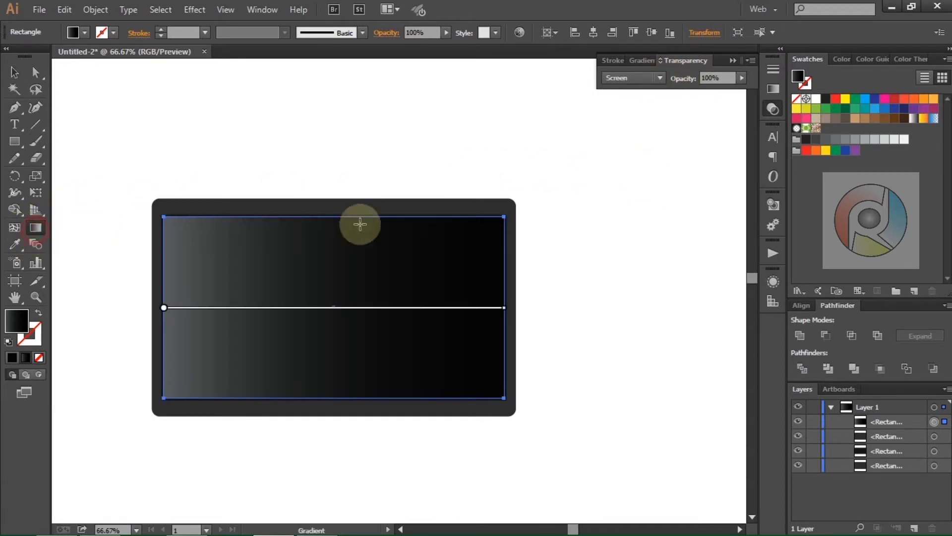
{"action": "left_click_drag", "start_coordinate": [504, 202], "coordinate": [144, 423]}
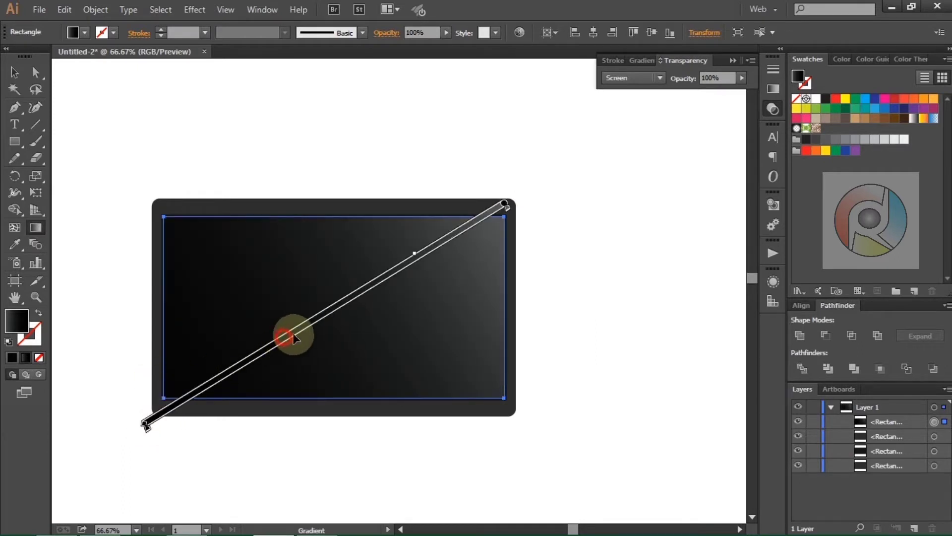
{"action": "left_click_drag", "start_coordinate": [293, 335], "coordinate": [325, 317]}
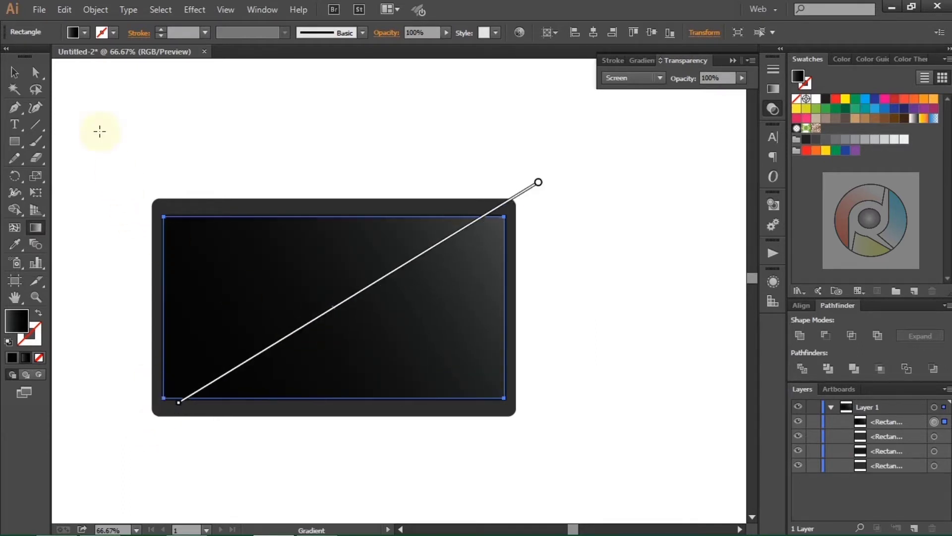
{"action": "left_click", "coordinate": [15, 71]}
Step: Shrink the gloss copy slightly to about 719 × 384 px
{"action": "scroll", "coordinate": [498, 222], "scroll_direction": "up", "scroll_amount": 2}
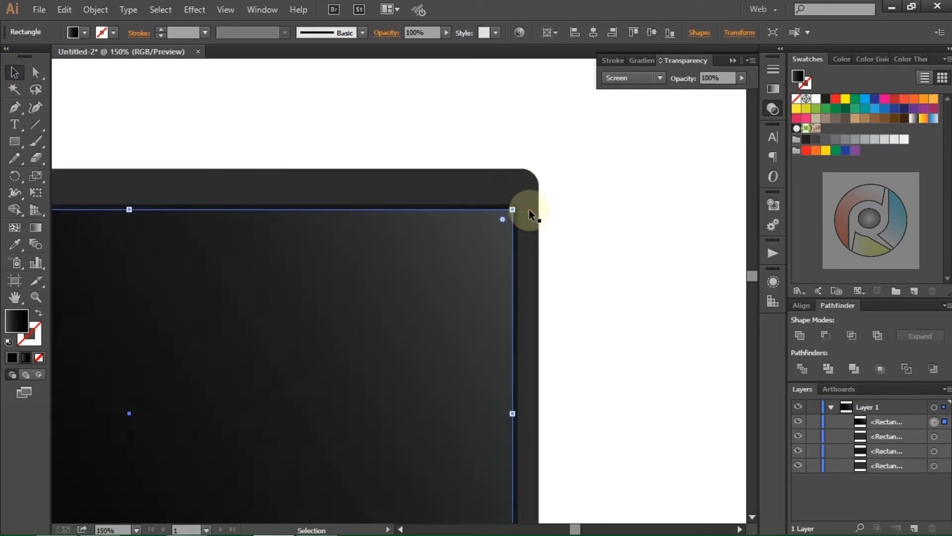
{"action": "left_click_drag", "start_coordinate": [513, 209], "coordinate": [514, 209]}
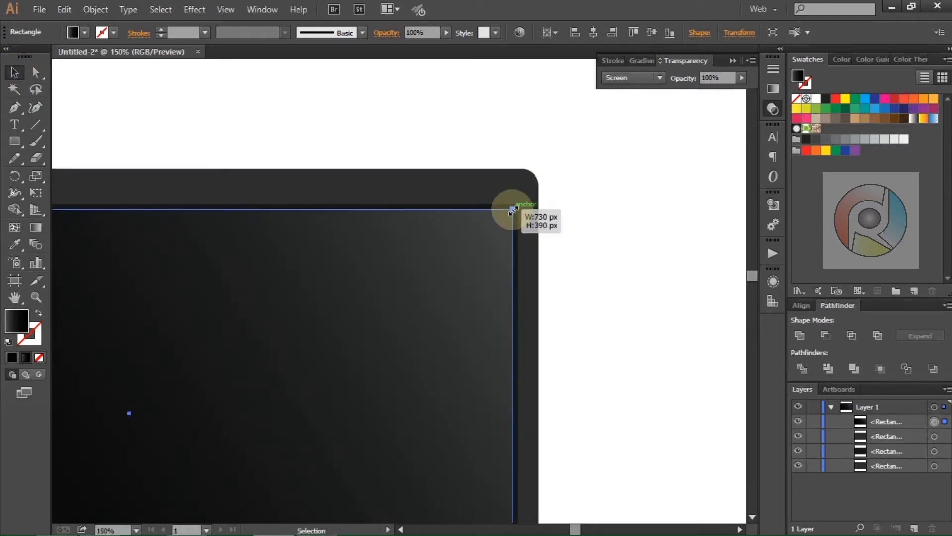
{"action": "left_click_drag", "start_coordinate": [512, 210], "coordinate": [507, 212]}
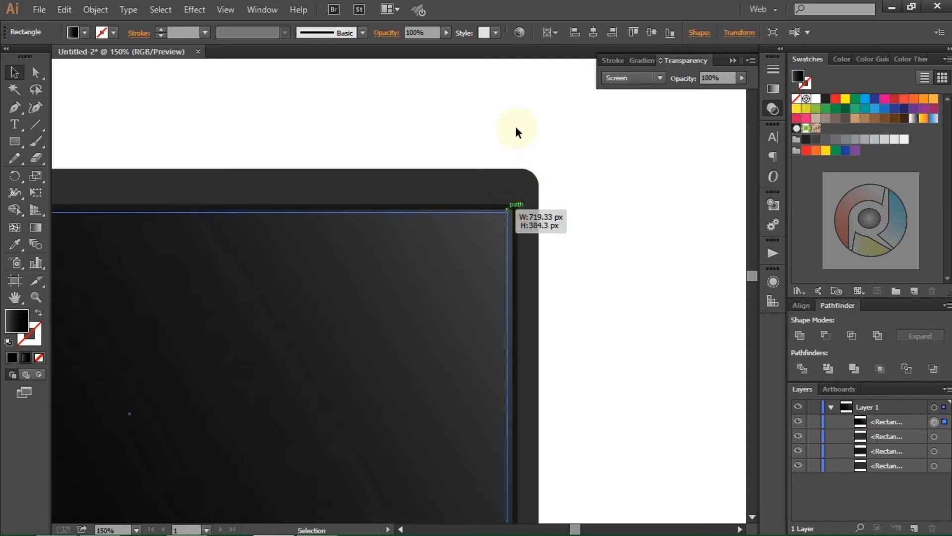
{"action": "left_click", "coordinate": [516, 126]}
{"action": "scroll", "coordinate": [459, 139], "scroll_direction": "down", "scroll_amount": 1}
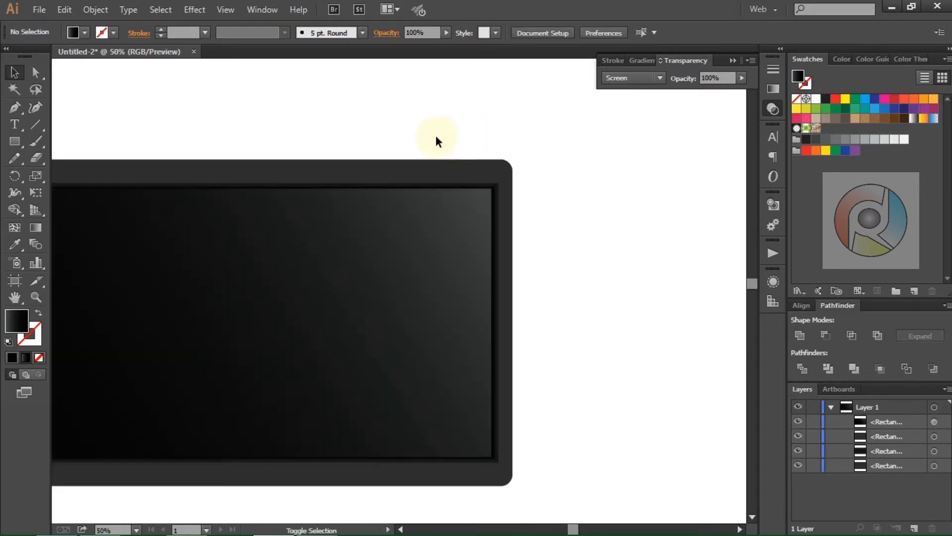
{"action": "scroll", "coordinate": [436, 134], "scroll_direction": "down", "scroll_amount": 2}
Step: Group all monitor rectangles, pull the group's right edge slightly inward, and lock it in Layers
{"action": "left_click_drag", "start_coordinate": [276, 124], "coordinate": [547, 364]}
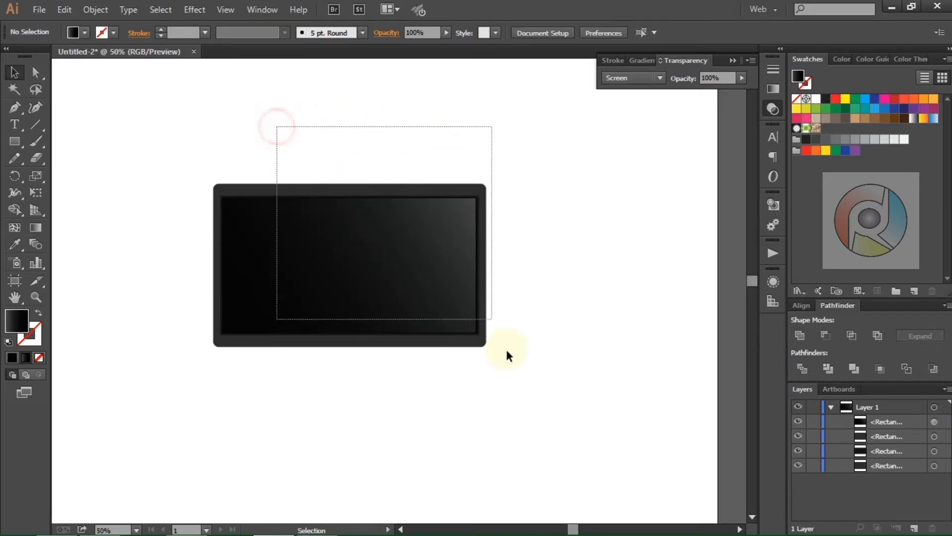
{"action": "right_click", "coordinate": [581, 186]}
{"action": "left_click", "coordinate": [604, 245]}
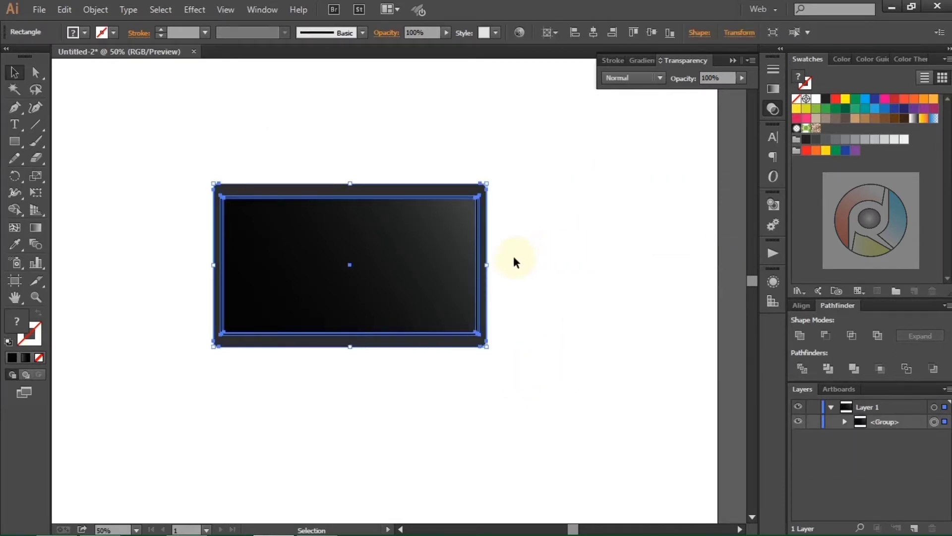
{"action": "left_click_drag", "start_coordinate": [487, 265], "coordinate": [470, 265]}
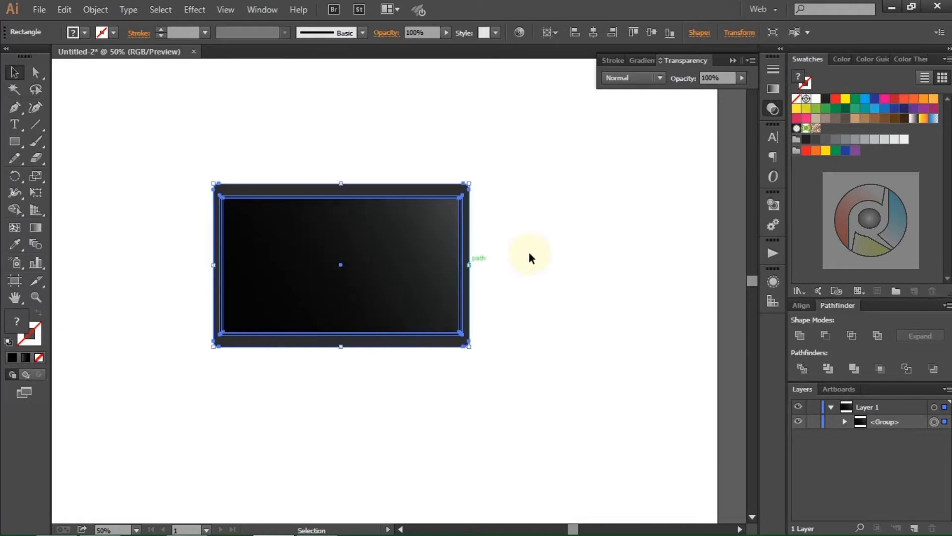
{"action": "left_click", "coordinate": [511, 263]}
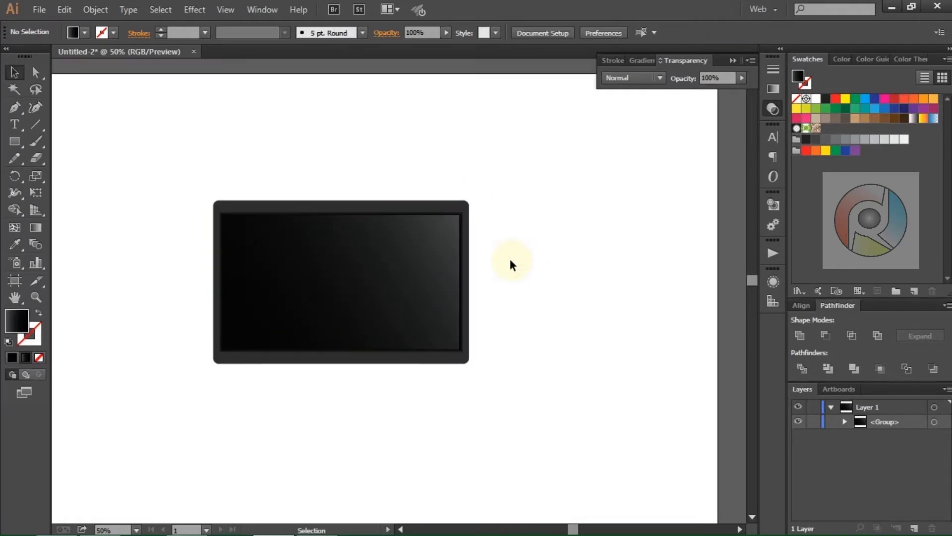
{"action": "left_click", "coordinate": [813, 421]}
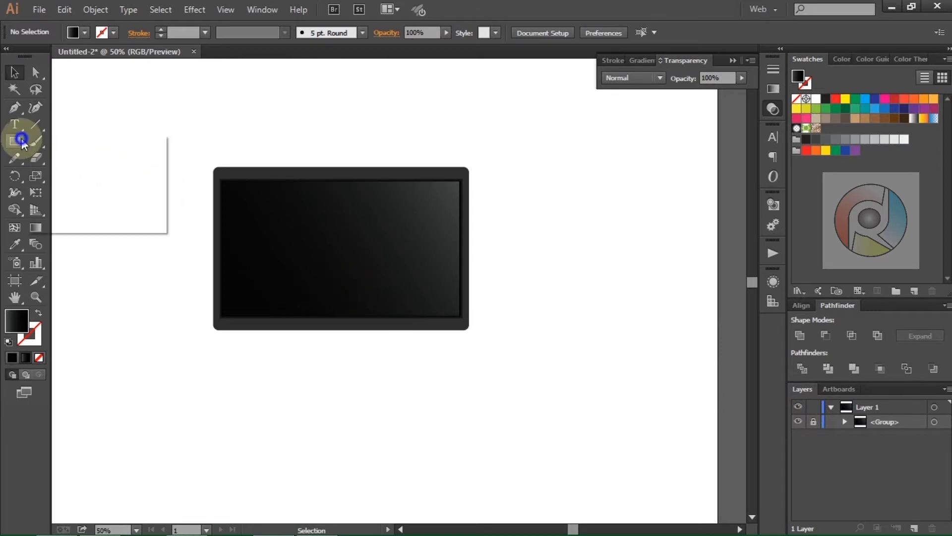
Step: Draw a circle above the monitor and fill it near-black #020202
{"action": "left_click_drag", "start_coordinate": [15, 140], "coordinate": [50, 172]}
{"action": "scroll", "coordinate": [317, 164], "scroll_direction": "up", "scroll_amount": 3}
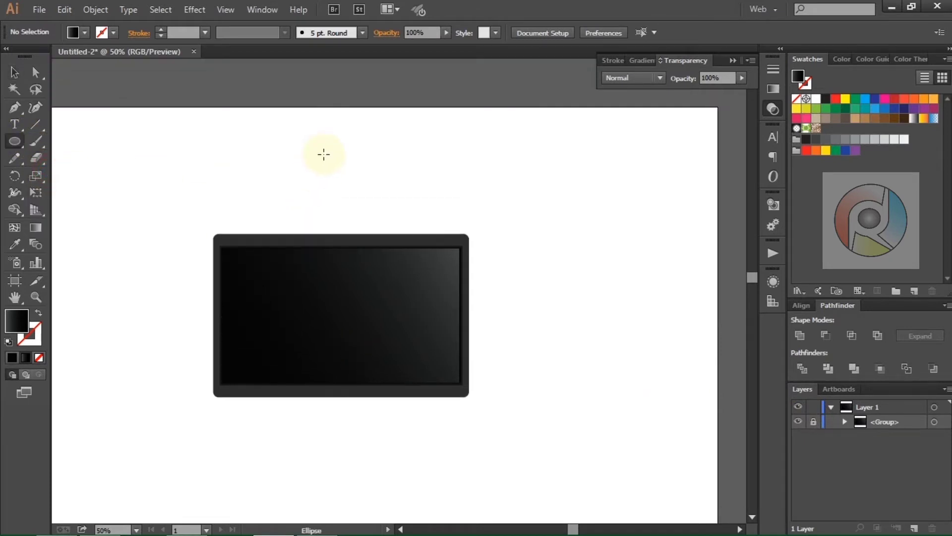
{"action": "left_click_drag", "start_coordinate": [302, 124], "coordinate": [376, 197]}
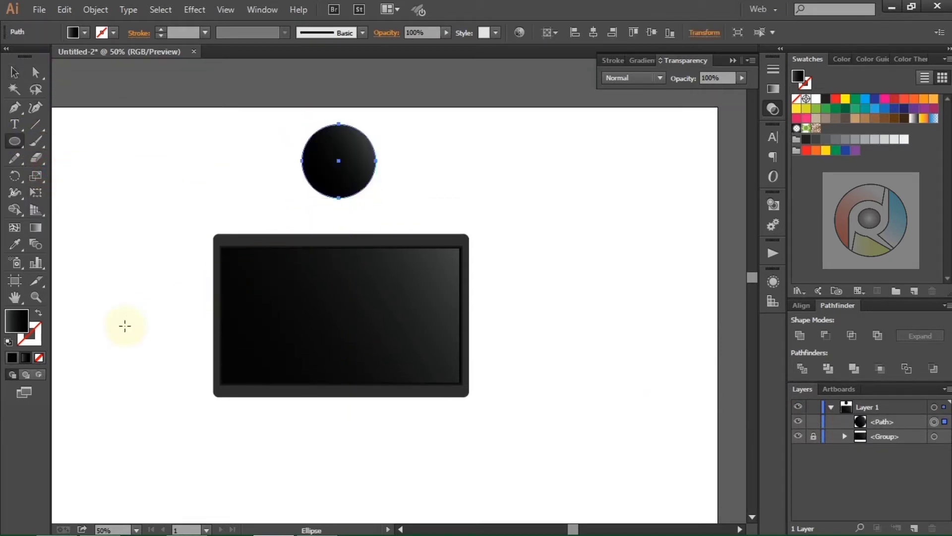
{"action": "double_click", "coordinate": [16, 320]}
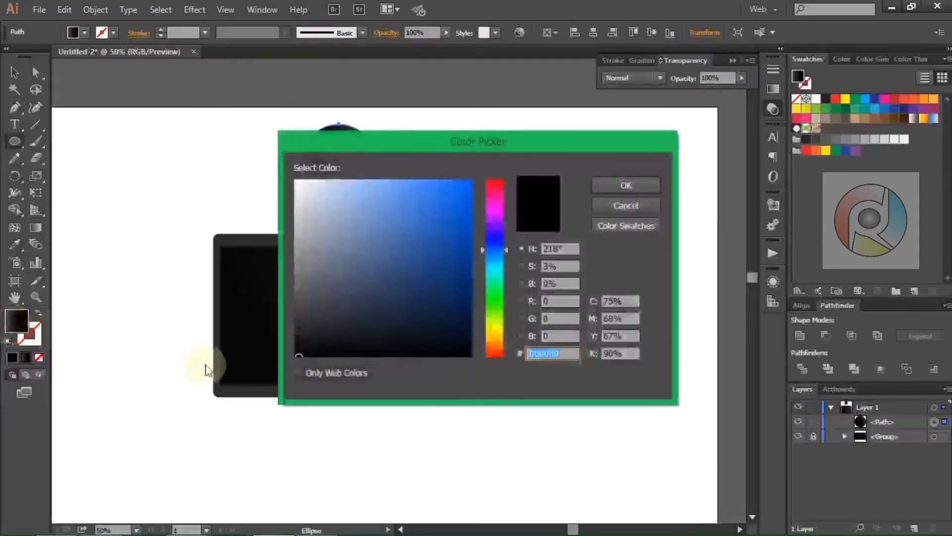
{"action": "left_click", "coordinate": [296, 354]}
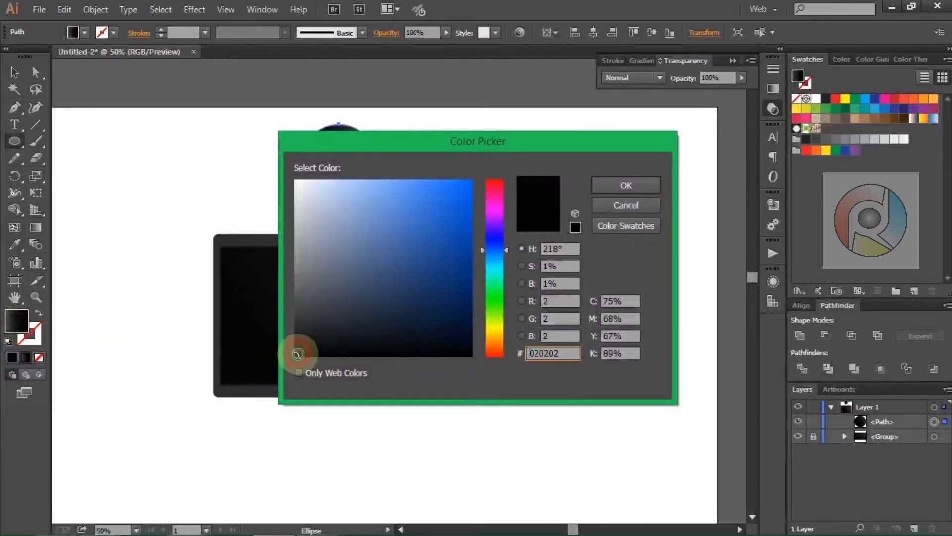
{"action": "left_click", "coordinate": [624, 186]}
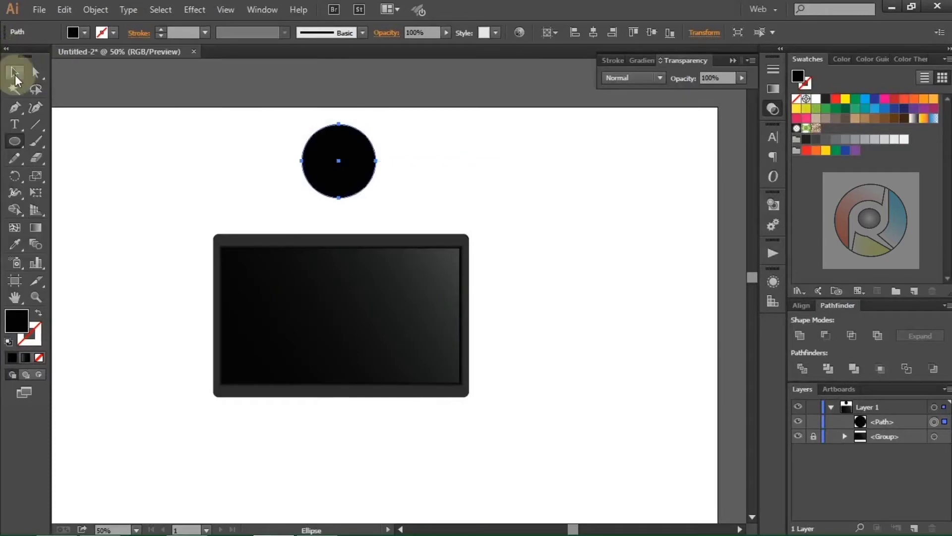
{"action": "left_click", "coordinate": [14, 73]}
Step: Copy the black circle and paste it in front
{"action": "left_click", "coordinate": [64, 9]}
{"action": "left_click", "coordinate": [80, 76]}
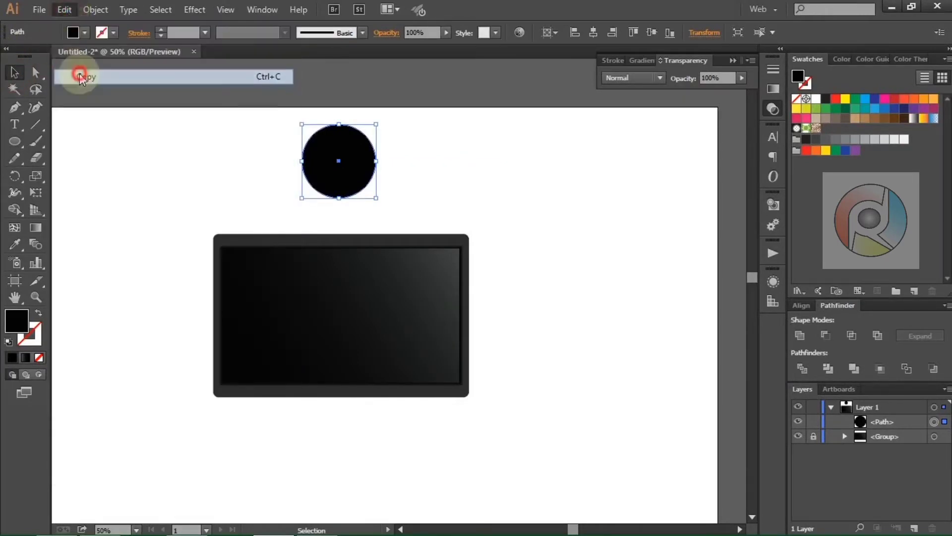
{"action": "left_click", "coordinate": [60, 15]}
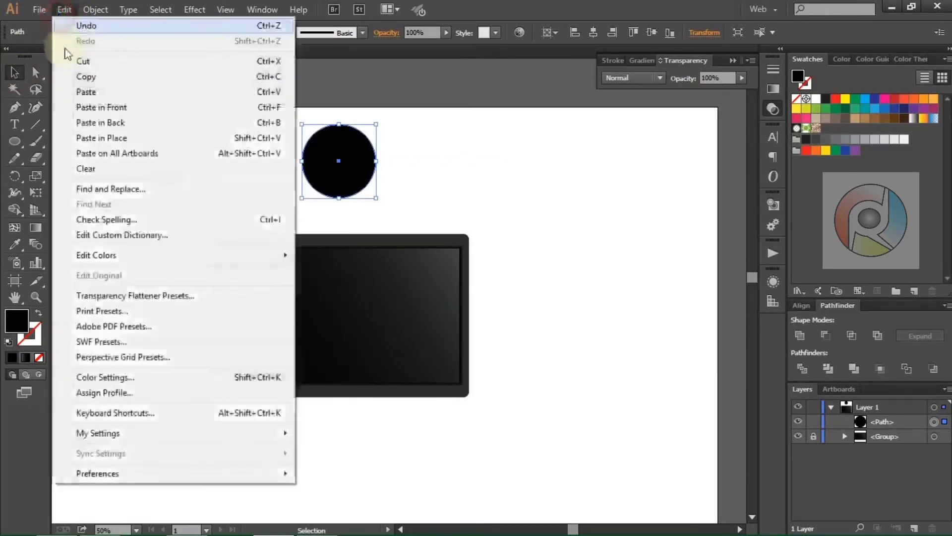
{"action": "left_click", "coordinate": [135, 107]}
Step: Give the circle copy a radial gradient with a light grey centre and Screen blending
{"action": "left_click", "coordinate": [26, 357]}
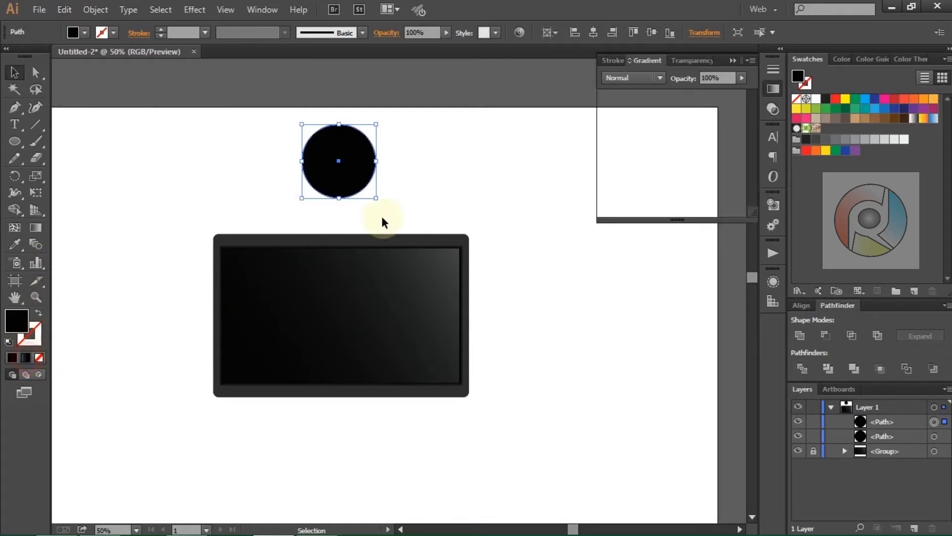
{"action": "left_click", "coordinate": [698, 79]}
{"action": "left_click", "coordinate": [700, 105]}
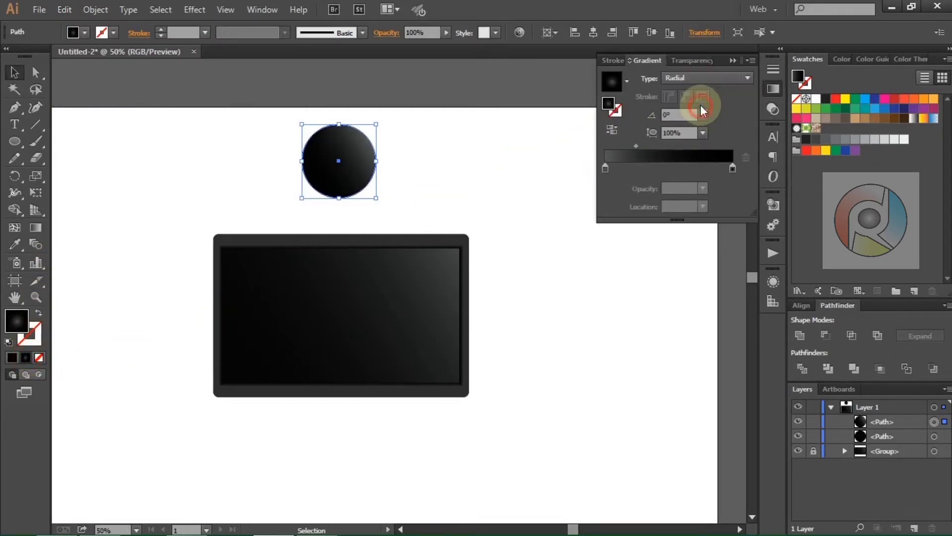
{"action": "left_click", "coordinate": [694, 61]}
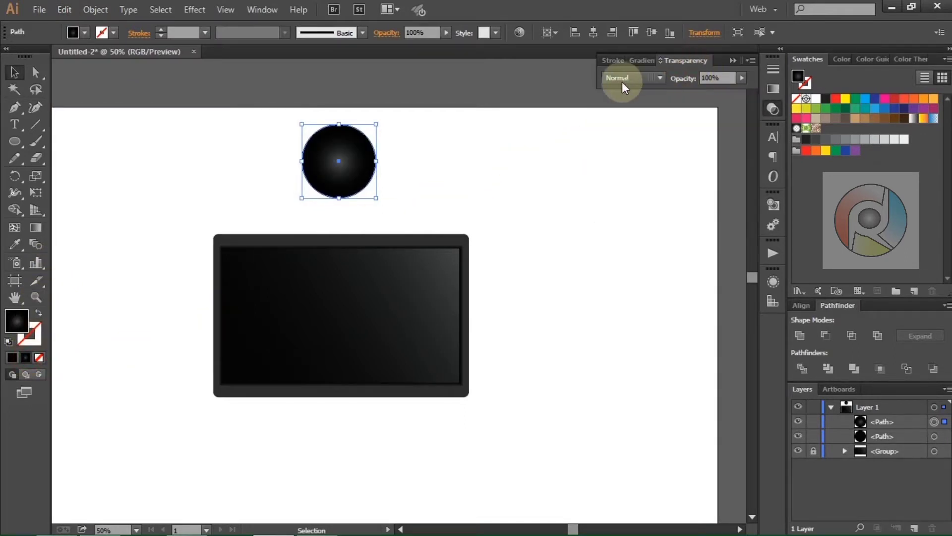
{"action": "left_click", "coordinate": [630, 78]}
{"action": "left_click", "coordinate": [641, 174]}
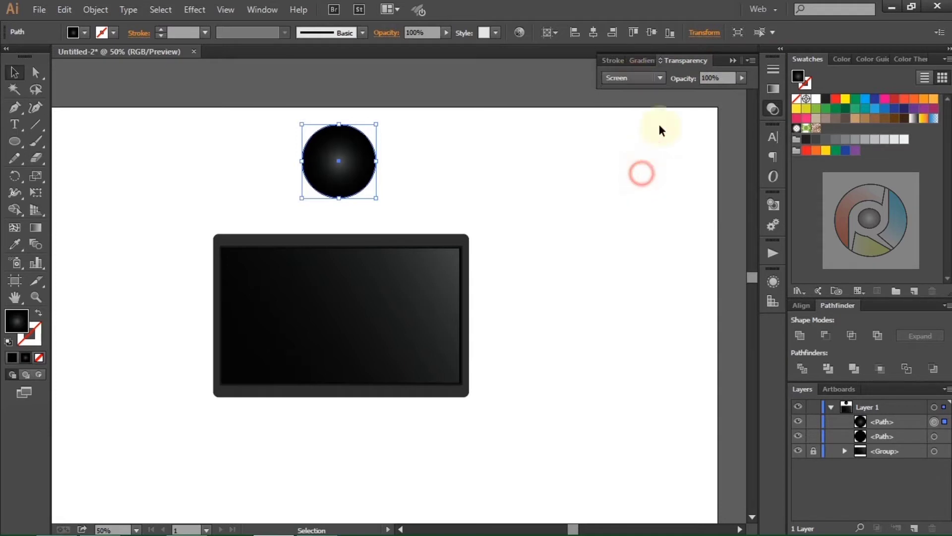
{"action": "left_click", "coordinate": [644, 60]}
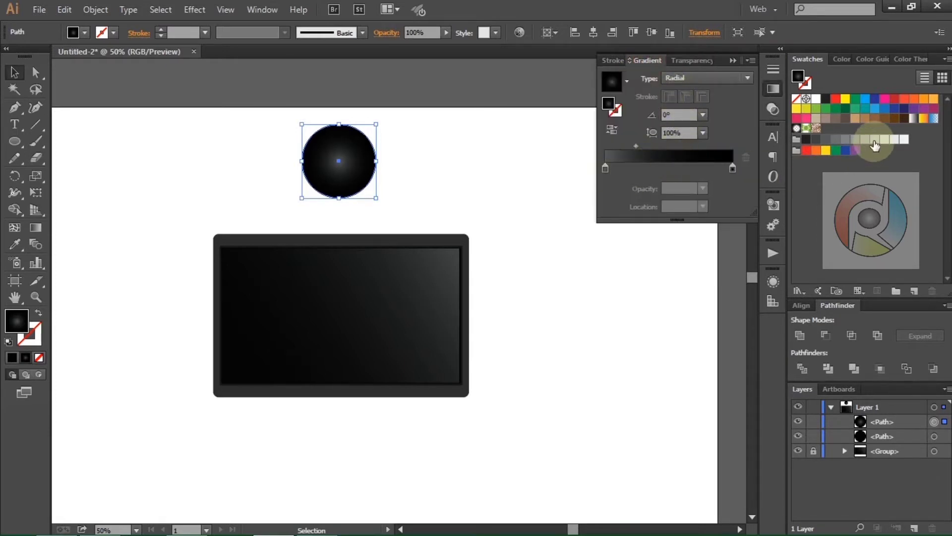
{"action": "left_click_drag", "start_coordinate": [875, 145], "coordinate": [605, 172]}
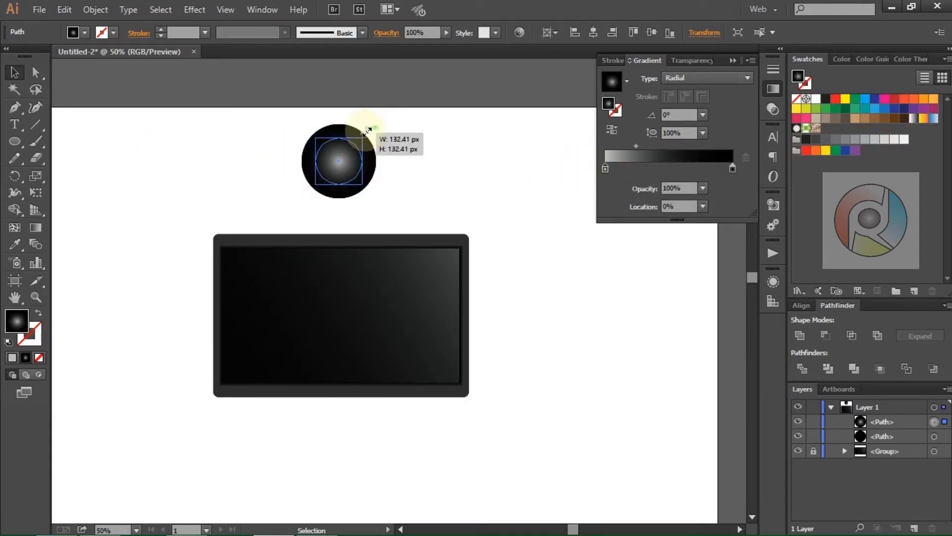
Step: Shrink the gradient circle to about 132 px and select both circles
{"action": "left_click_drag", "start_coordinate": [376, 124], "coordinate": [369, 131]}
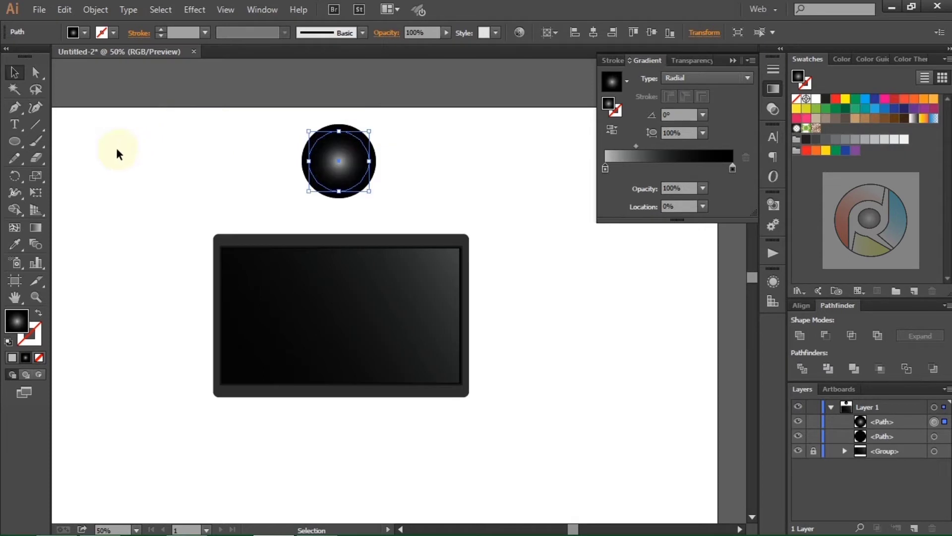
{"action": "left_click", "coordinate": [254, 113]}
{"action": "left_click_drag", "start_coordinate": [262, 102], "coordinate": [385, 191]}
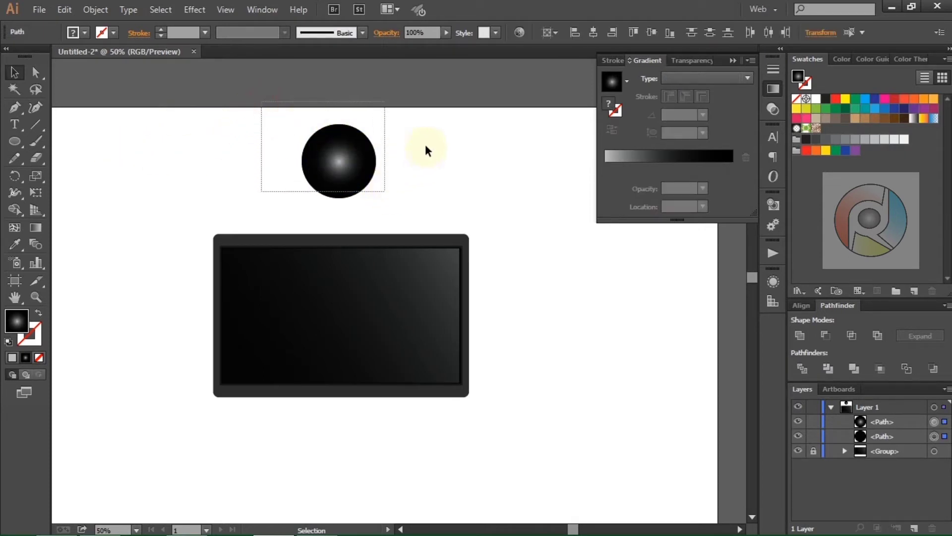
Step: Group the two circles, centre them horizontally, and move them onto the top bezel
{"action": "right_click", "coordinate": [426, 119]}
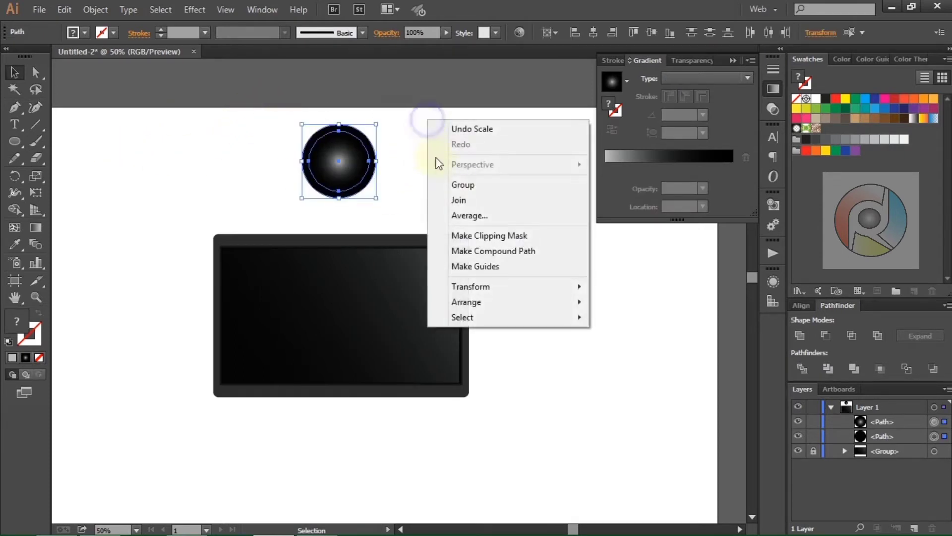
{"action": "left_click", "coordinate": [456, 185]}
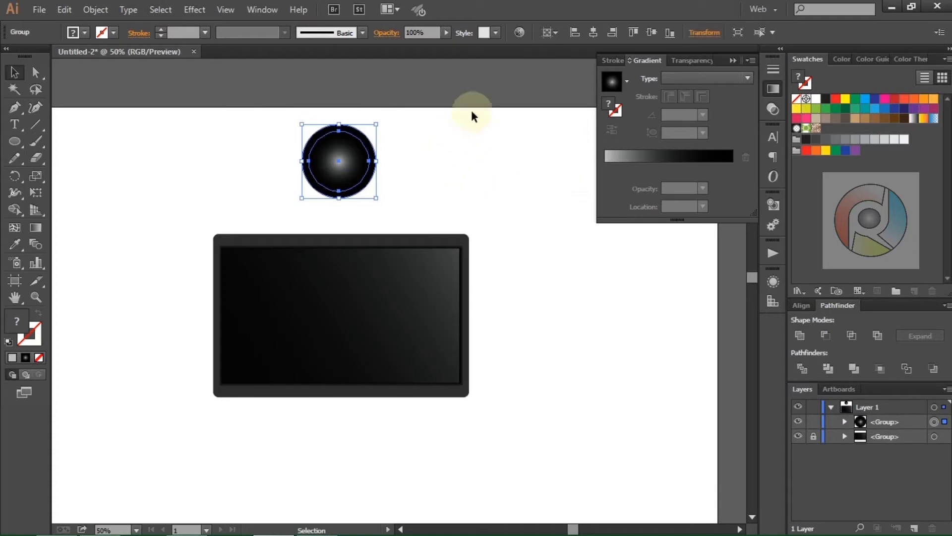
{"action": "left_click", "coordinate": [594, 33]}
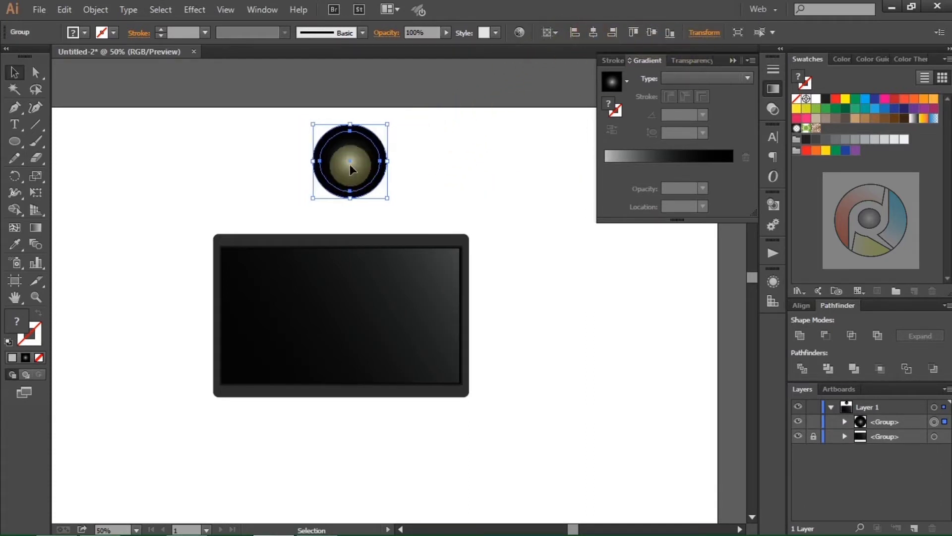
{"action": "mouse_move", "coordinate": [354, 184]}
{"action": "left_mouse_down"}
{"action": "mouse_move", "coordinate": [354, 243]}
{"action": "mouse_move", "coordinate": [361, 234]}
{"action": "left_mouse_up"}
Step: Scale the circle group down to about 21 × 21 px webcam size
{"action": "scroll", "coordinate": [361, 233], "scroll_direction": "up", "scroll_amount": 1}
{"action": "scroll", "coordinate": [361, 234], "scroll_direction": "up", "scroll_amount": 1}
{"action": "scroll", "coordinate": [361, 234], "scroll_direction": "up", "scroll_amount": 2}
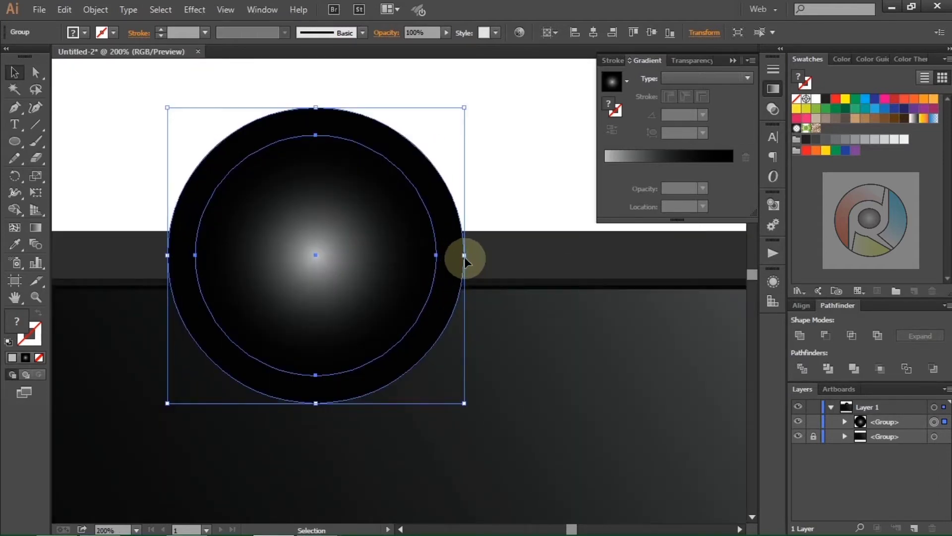
{"action": "left_click_drag", "start_coordinate": [464, 255], "coordinate": [341, 260]}
{"action": "left_click_drag", "start_coordinate": [346, 257], "coordinate": [332, 255]}
Step: Make the webcam group slightly smaller
{"action": "left_click", "coordinate": [364, 167]}
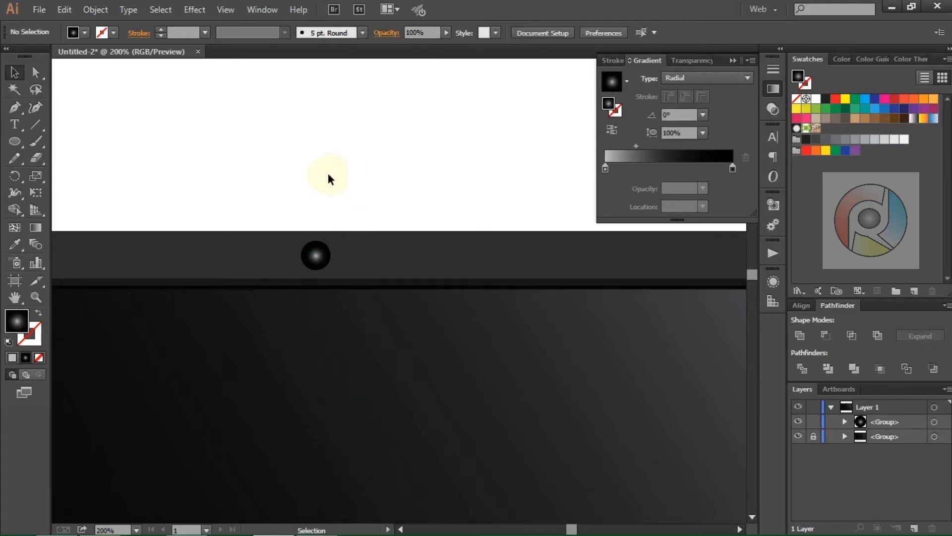
{"action": "scroll", "coordinate": [321, 179], "scroll_direction": "down", "scroll_amount": 3, "text": "alt"}
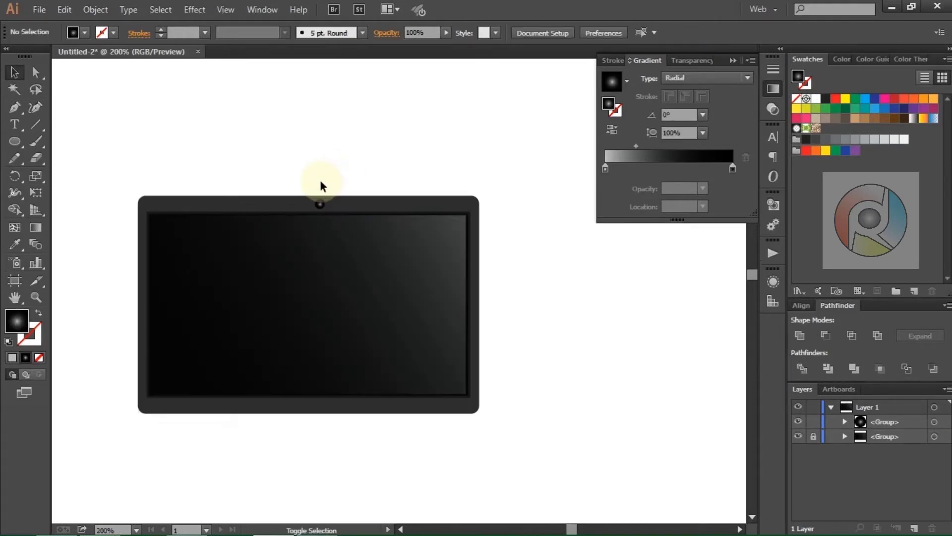
{"action": "scroll", "coordinate": [320, 179], "scroll_direction": "up", "scroll_amount": 3, "text": "alt"}
{"action": "scroll", "coordinate": [314, 233], "scroll_direction": "up", "scroll_amount": 2, "text": "alt"}
{"action": "left_click", "coordinate": [325, 270]}
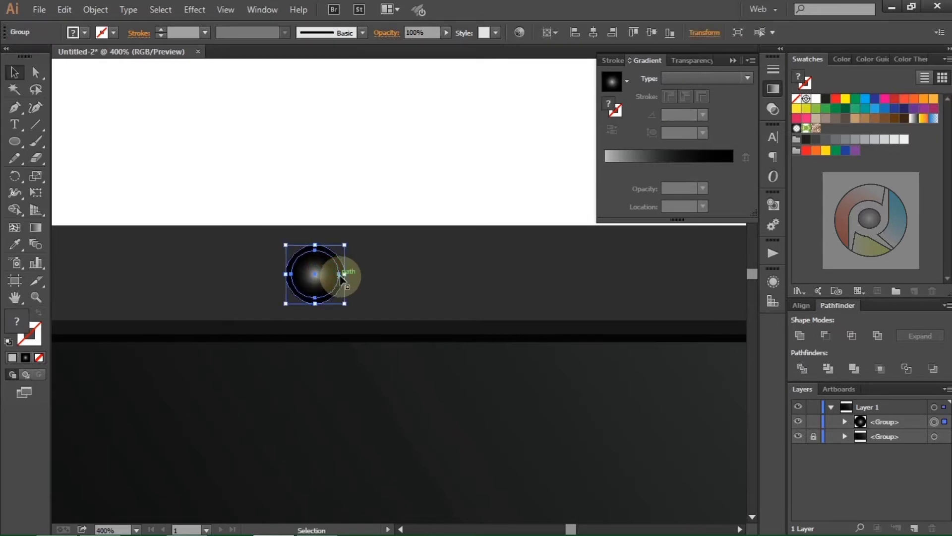
{"action": "left_click_drag", "start_coordinate": [340, 272], "coordinate": [335, 273]}
{"action": "left_click", "coordinate": [325, 172]}
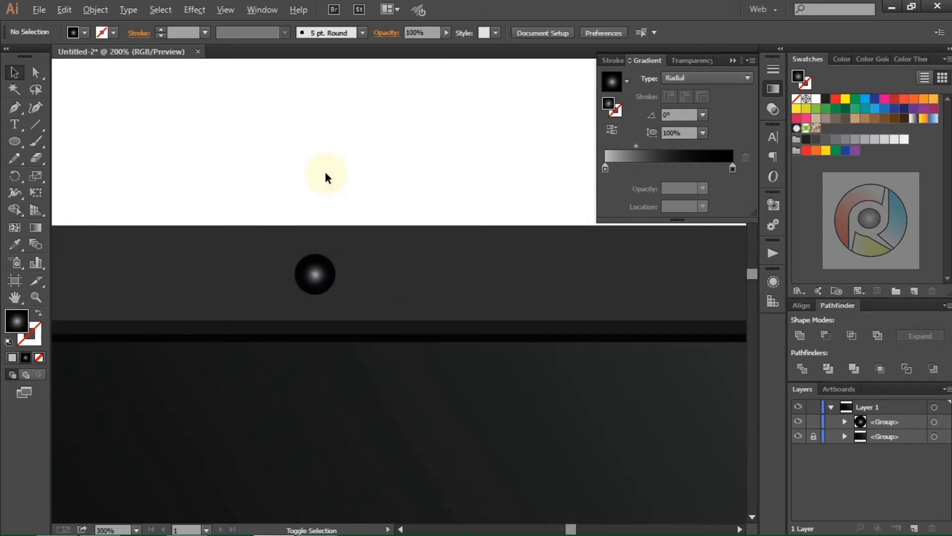
{"action": "scroll", "coordinate": [325, 174], "scroll_direction": "down", "scroll_amount": 3, "text": "alt"}
{"action": "scroll", "coordinate": [325, 174], "scroll_direction": "down", "scroll_amount": 2, "text": "alt"}
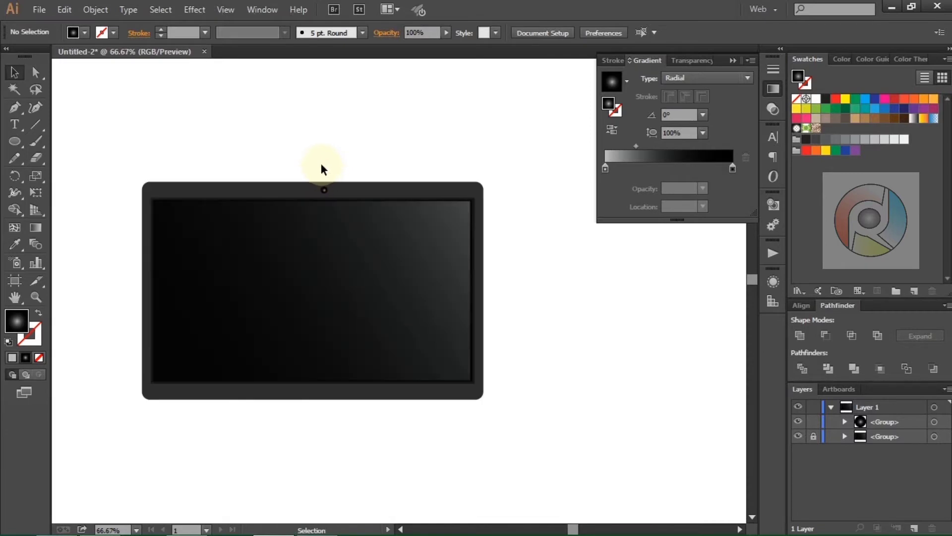
{"action": "left_click_drag", "start_coordinate": [323, 166], "coordinate": [323, 195]}
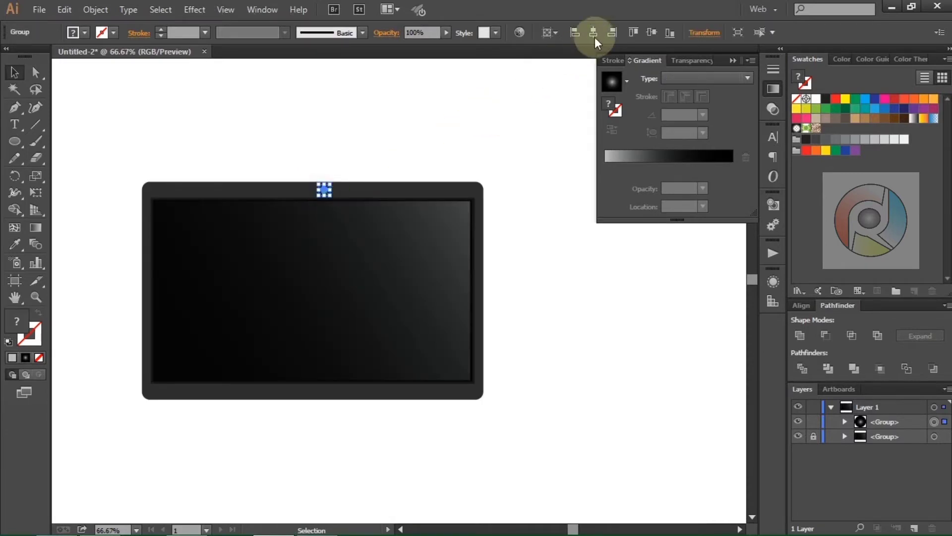
{"action": "left_click", "coordinate": [425, 130]}
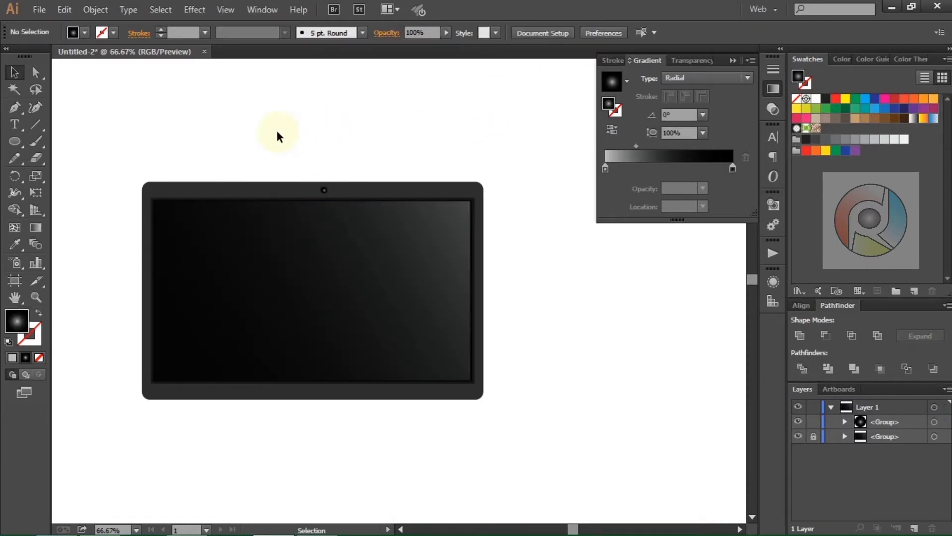
Step: Unlock the monitor group, centre it horizontally on the artboard, and lock it again
{"action": "left_click", "coordinate": [814, 436]}
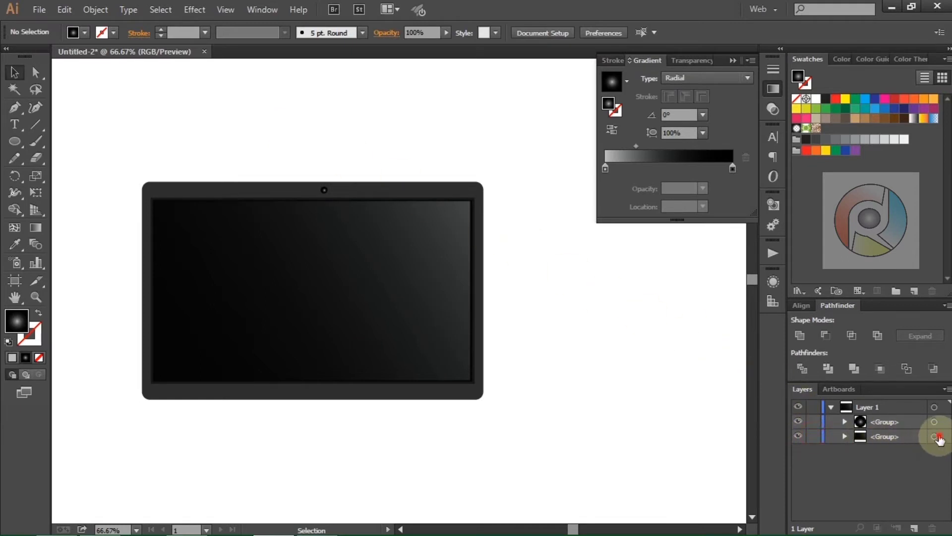
{"action": "left_click", "coordinate": [934, 436]}
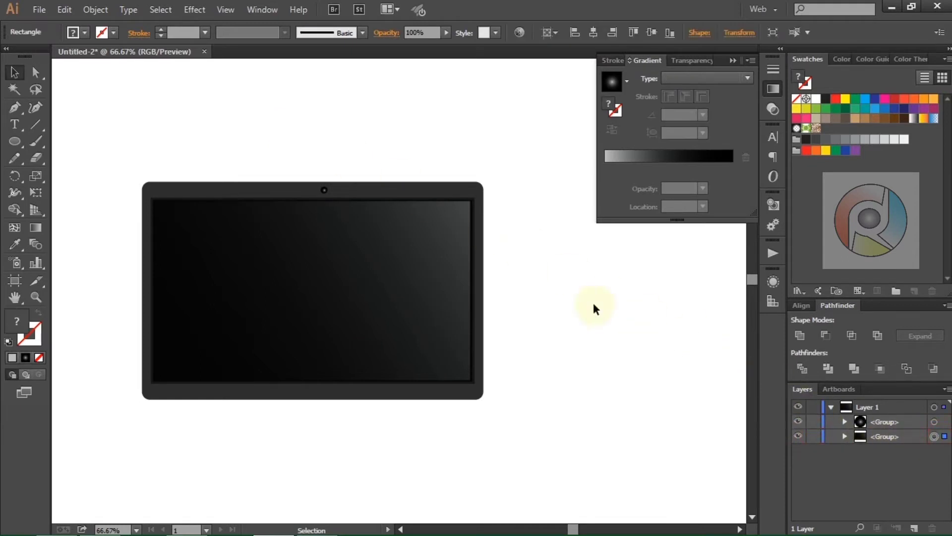
{"action": "left_click", "coordinate": [596, 38]}
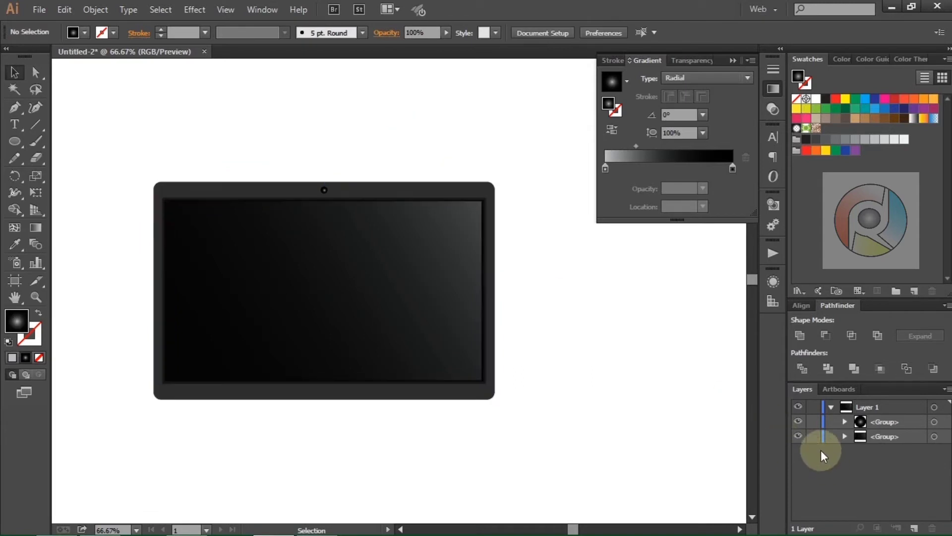
{"action": "left_click", "coordinate": [813, 437]}
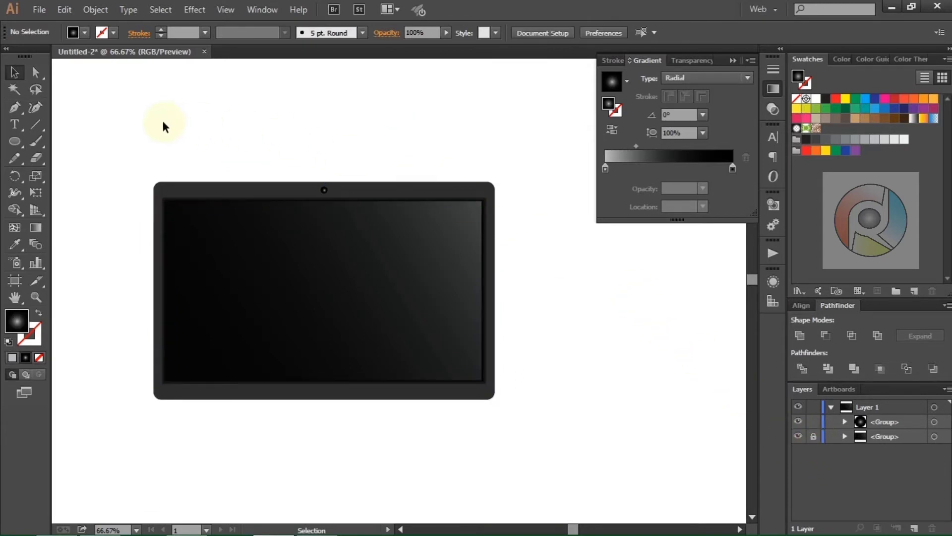
Step: Draw a circle filled with near-black
{"action": "left_click", "coordinate": [25, 150]}
{"action": "scroll", "coordinate": [149, 127], "scroll_direction": "up", "scroll_amount": 2}
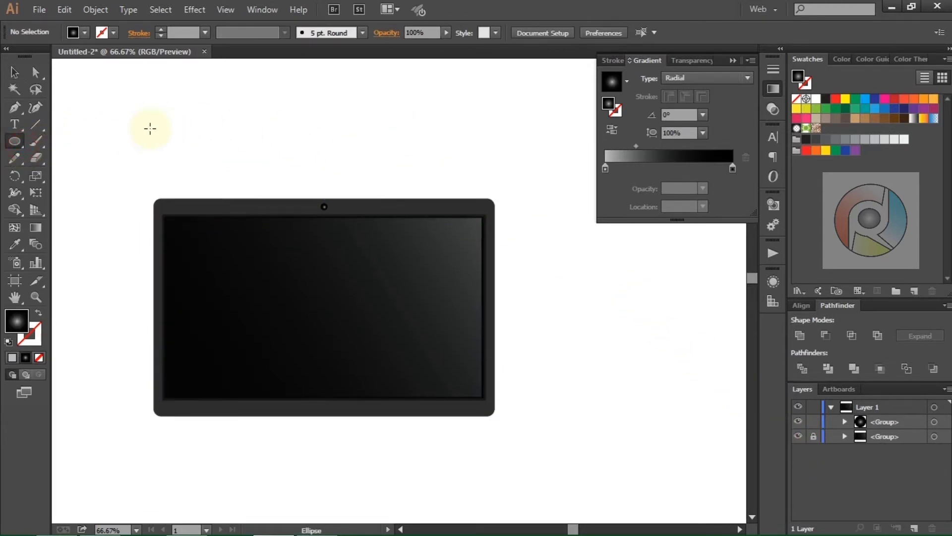
{"action": "left_click_drag", "start_coordinate": [175, 103], "coordinate": [201, 150]}
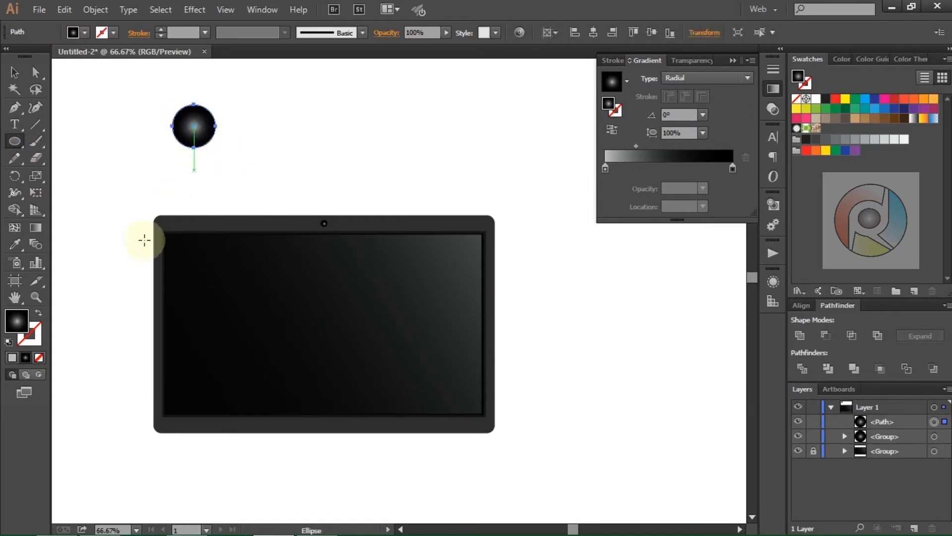
{"action": "double_click", "coordinate": [17, 320]}
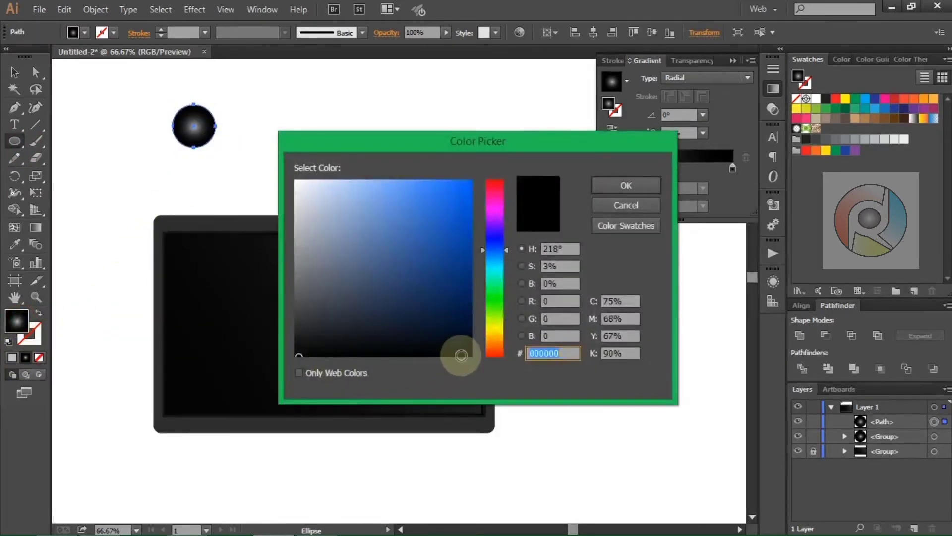
{"action": "left_click", "coordinate": [460, 355]}
{"action": "left_click", "coordinate": [618, 186]}
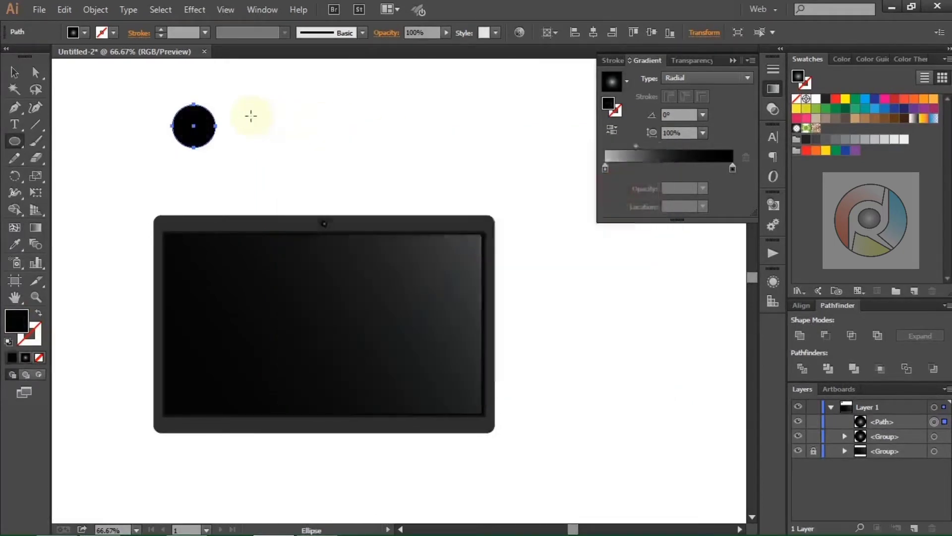
{"action": "left_click", "coordinate": [14, 72]}
Step: Copy the black circle and paste two copies in front of it
{"action": "left_click", "coordinate": [69, 13]}
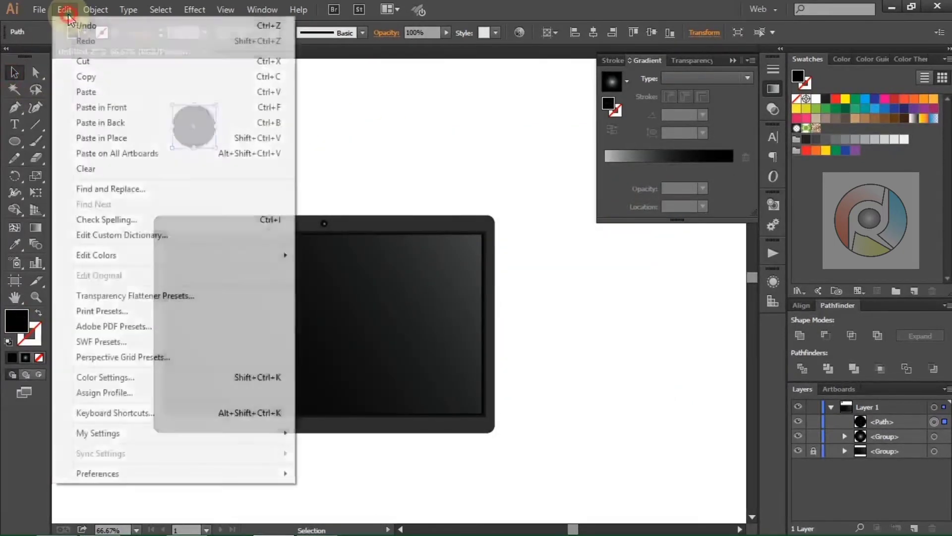
{"action": "left_click", "coordinate": [82, 76]}
{"action": "left_click", "coordinate": [67, 13]}
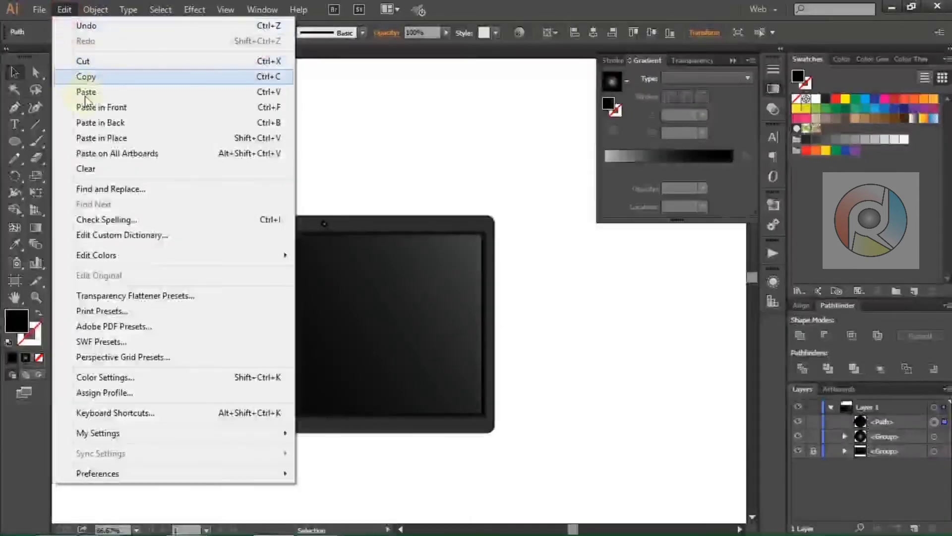
{"action": "left_click", "coordinate": [108, 107]}
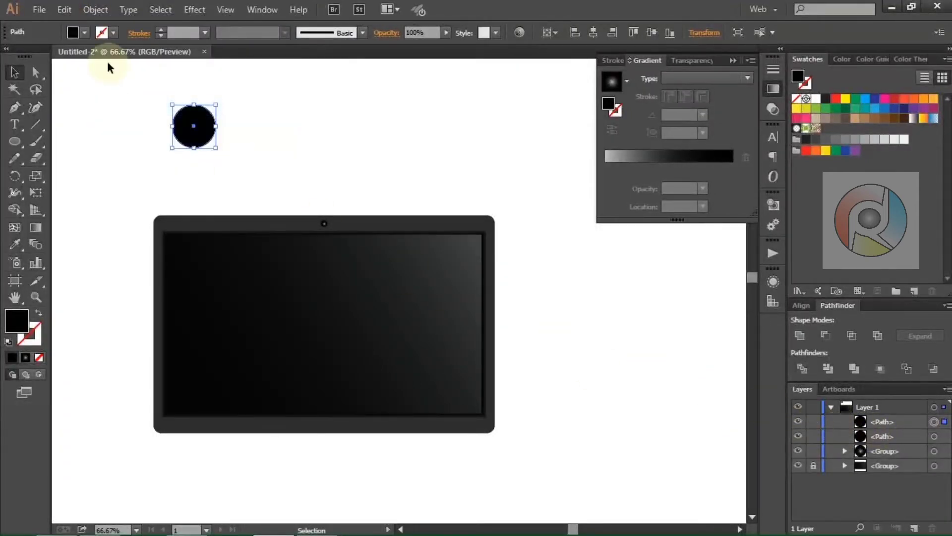
{"action": "left_click", "coordinate": [63, 13]}
{"action": "left_click", "coordinate": [108, 107]}
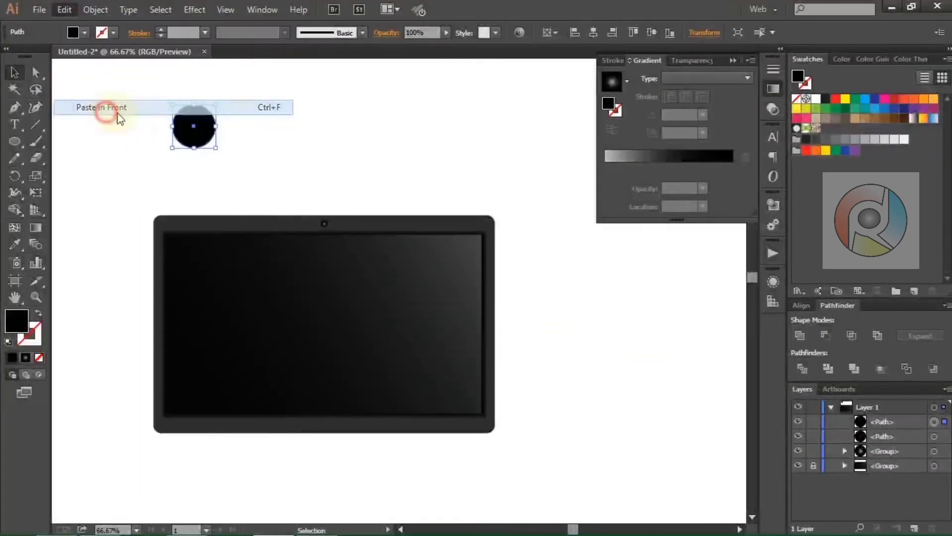
Step: Offset the front copy right, Minus Front to leave a crescent, then sample the bezel's dark grey
{"action": "scroll", "coordinate": [174, 133], "scroll_direction": "up", "scroll_amount": 1}
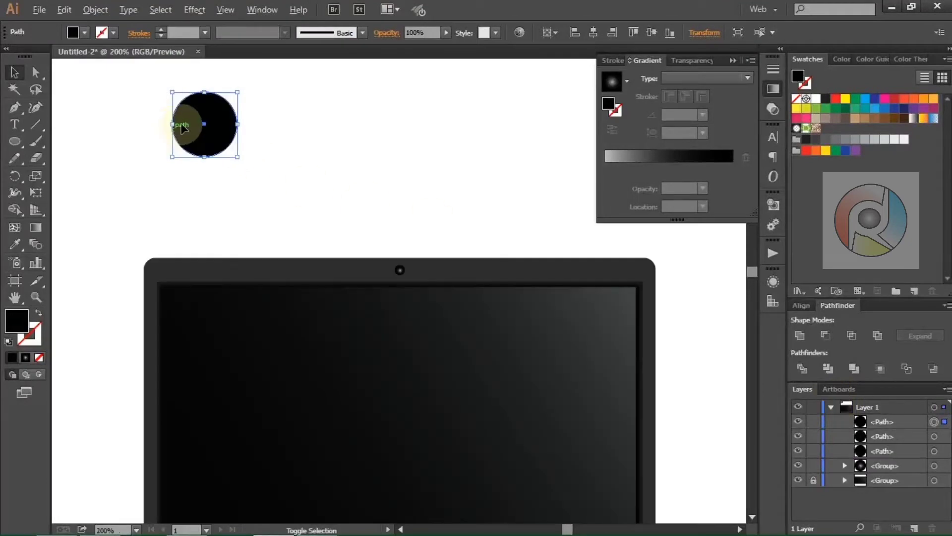
{"action": "scroll", "coordinate": [179, 134], "scroll_direction": "up", "scroll_amount": 2}
{"action": "left_click_drag", "start_coordinate": [184, 137], "coordinate": [208, 142]}
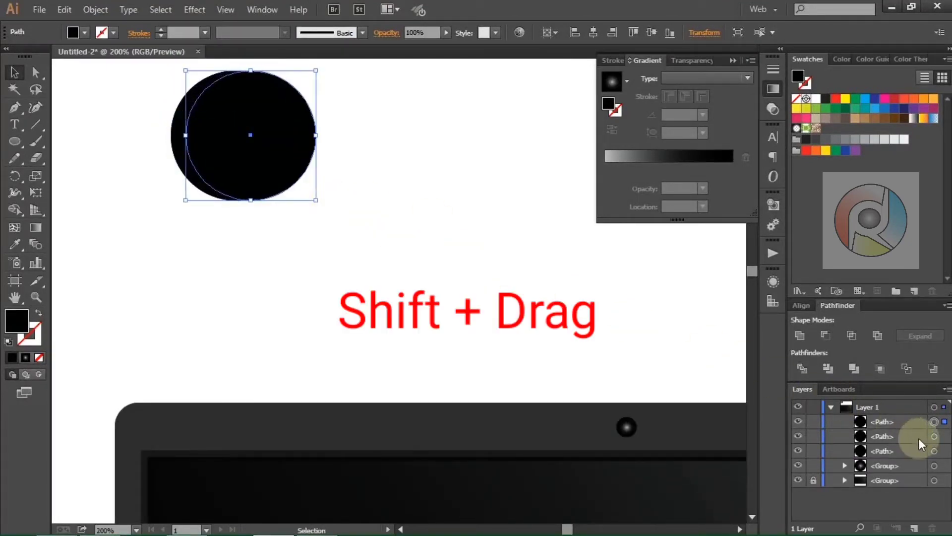
{"action": "left_click", "coordinate": [934, 436], "text": "shift"}
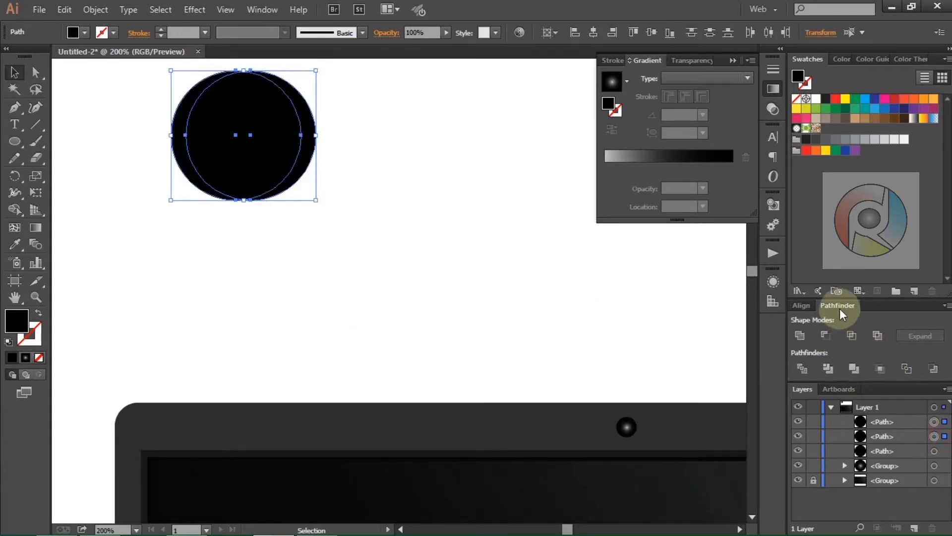
{"action": "left_click", "coordinate": [825, 337]}
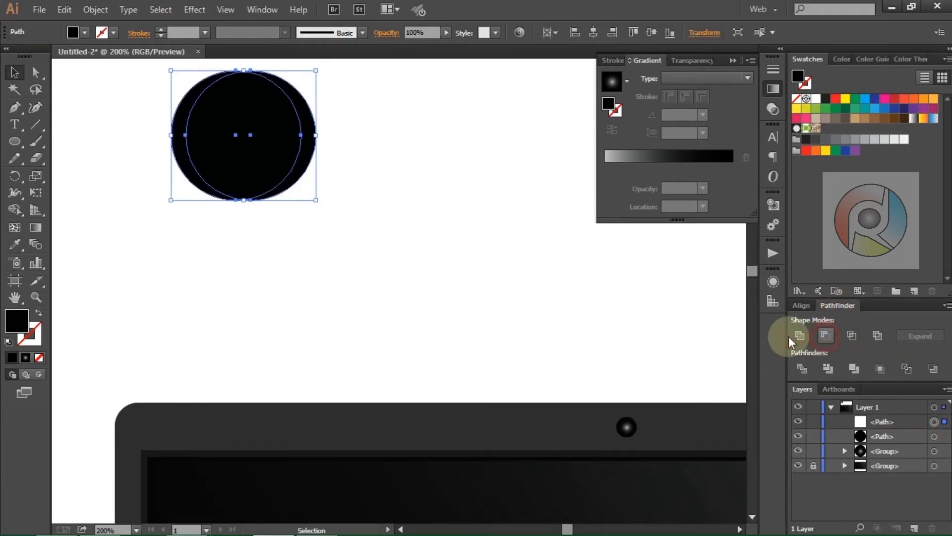
{"action": "left_click", "coordinate": [15, 242]}
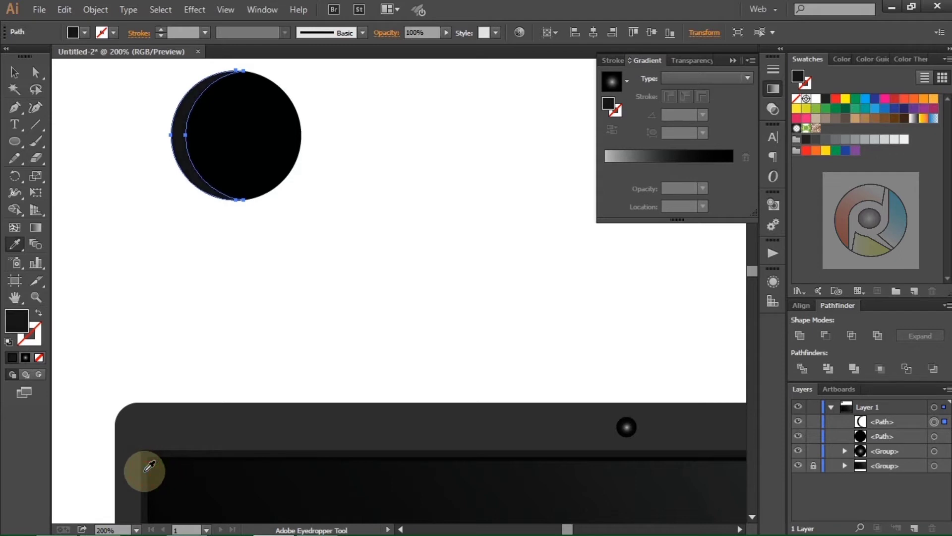
{"action": "left_click", "coordinate": [15, 72]}
Step: Select the crescent and circle together and group them
{"action": "left_click", "coordinate": [109, 149]}
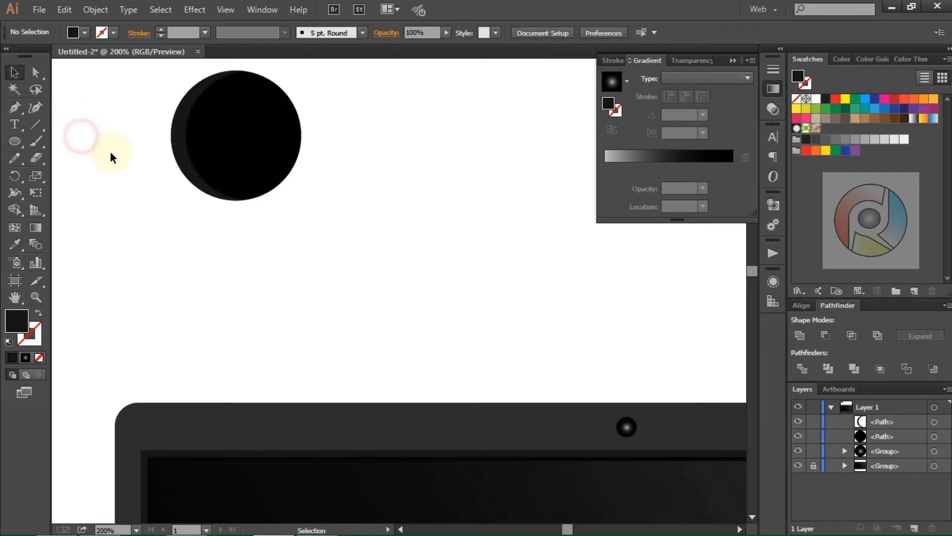
{"action": "scroll", "coordinate": [119, 129], "scroll_direction": "up", "scroll_amount": 2}
{"action": "left_click_drag", "start_coordinate": [128, 106], "coordinate": [300, 263]}
{"action": "right_click", "coordinate": [353, 128]}
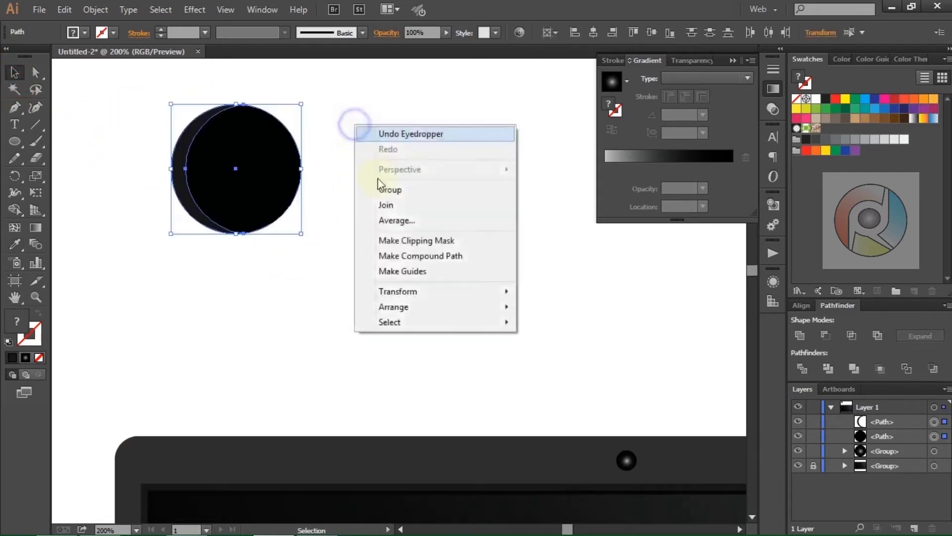
{"action": "left_click", "coordinate": [377, 191]}
Step: Move the group onto the bezel's top-left corner and shrink it to a 7.81 px dot
{"action": "scroll", "coordinate": [314, 179], "scroll_direction": "down", "scroll_amount": 5}
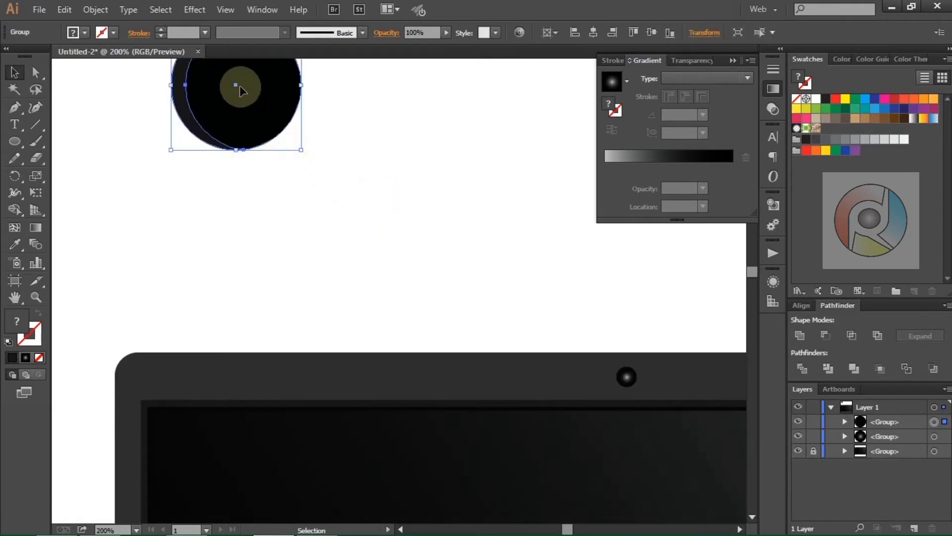
{"action": "left_click_drag", "start_coordinate": [243, 97], "coordinate": [153, 377]}
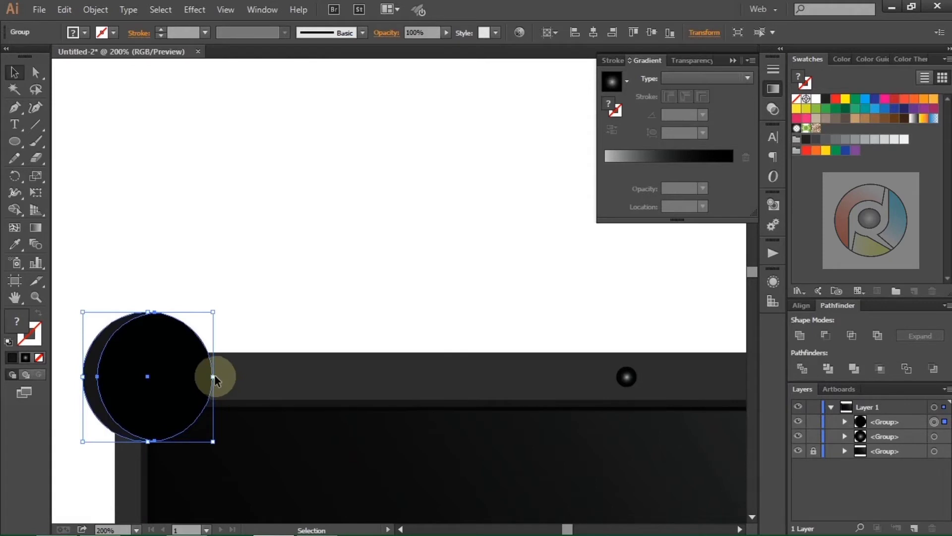
{"action": "mouse_move", "coordinate": [215, 376]}
{"action": "left_mouse_down"}
{"action": "mouse_move", "coordinate": [157, 375]}
{"action": "mouse_move", "coordinate": [209, 310]}
{"action": "left_mouse_up"}
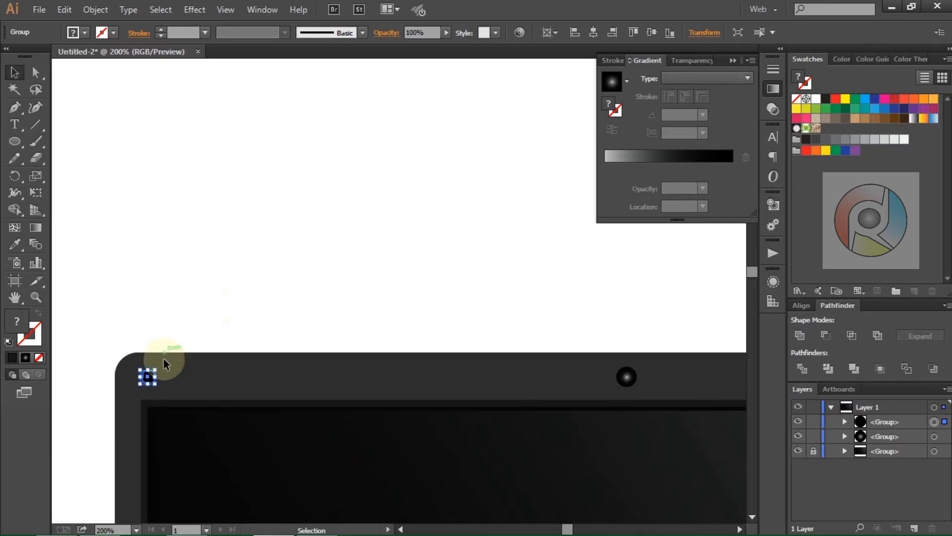
{"action": "left_click", "coordinate": [221, 304]}
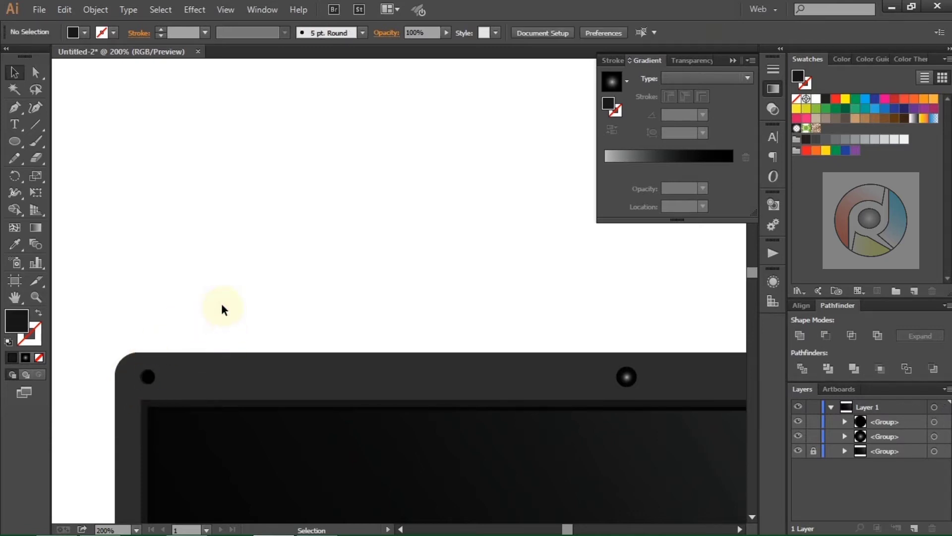
{"action": "scroll", "coordinate": [221, 302], "scroll_direction": "down", "scroll_amount": 1}
{"action": "left_click", "coordinate": [151, 344]}
{"action": "scroll", "coordinate": [144, 349], "scroll_direction": "up", "scroll_amount": 1}
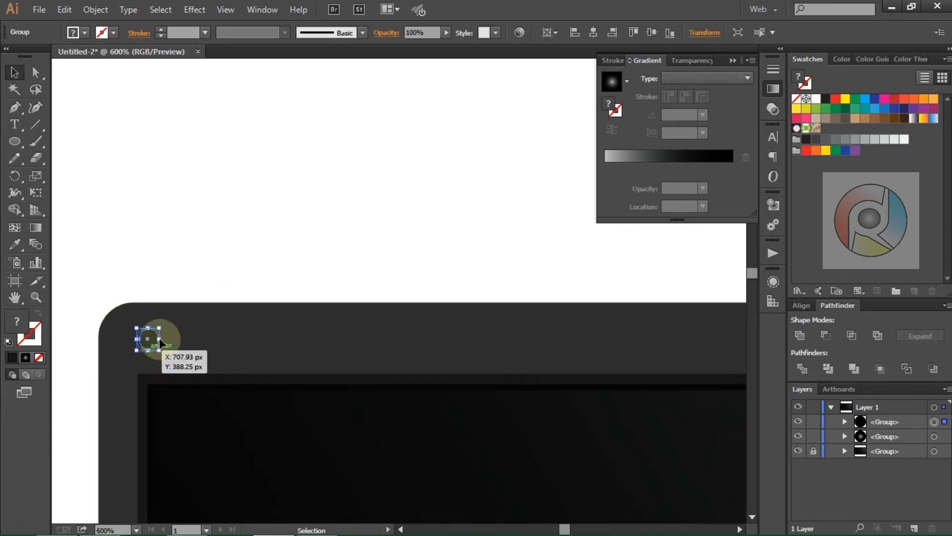
{"action": "scroll", "coordinate": [159, 338], "scroll_direction": "up", "scroll_amount": 2}
{"action": "left_click_drag", "start_coordinate": [173, 327], "coordinate": [169, 328]}
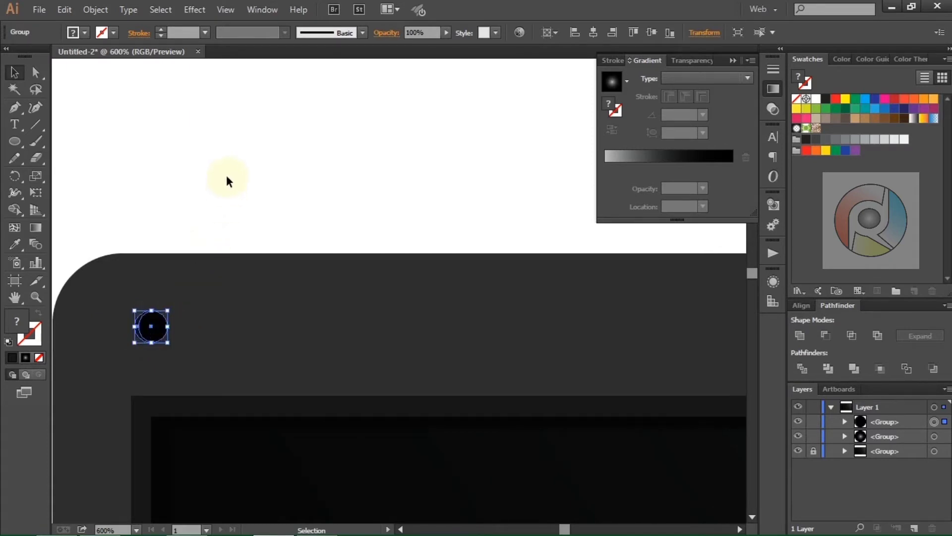
{"action": "scroll", "coordinate": [226, 178], "scroll_direction": "down", "scroll_amount": 3}
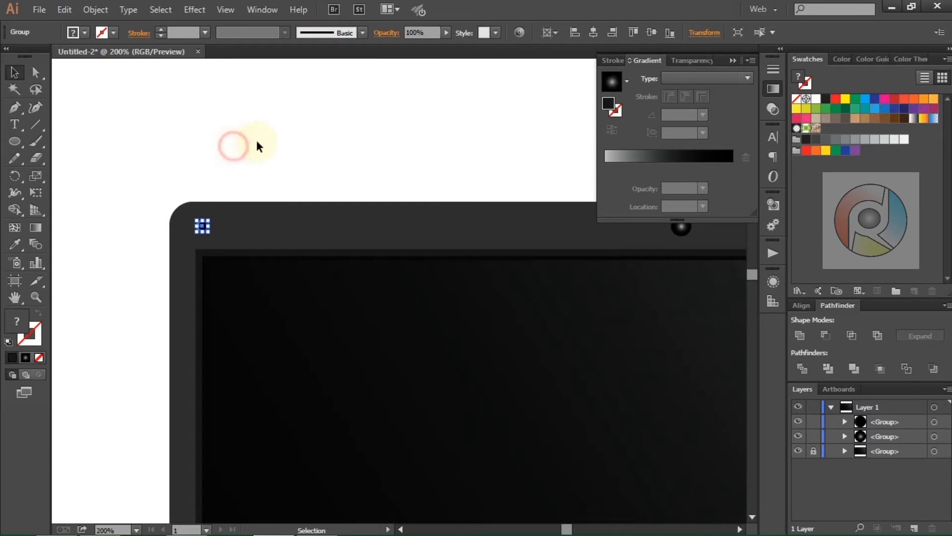
{"action": "left_click_drag", "start_coordinate": [299, 141], "coordinate": [242, 139]}
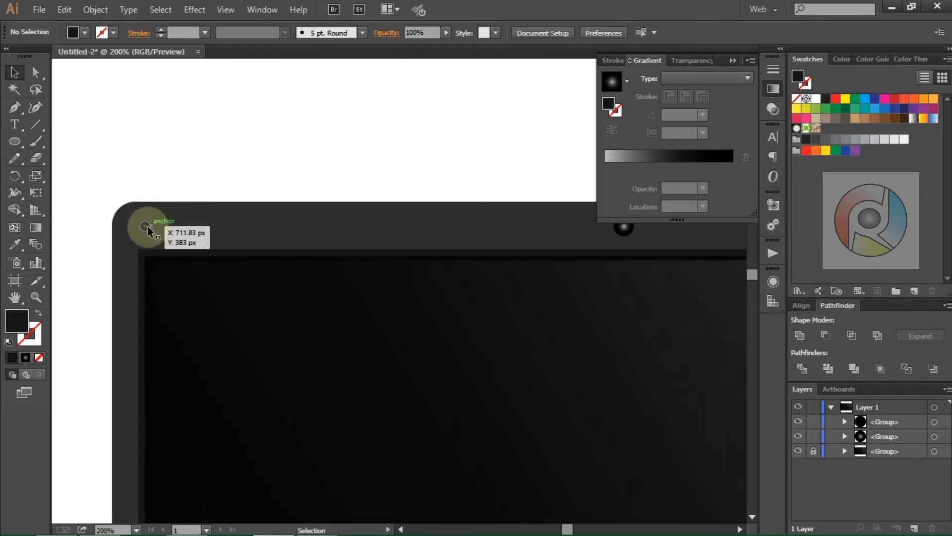
Step: Copy the dot to the right along the top bezel
{"action": "scroll", "coordinate": [147, 226], "scroll_direction": "up", "scroll_amount": 1}
{"action": "left_click_drag", "start_coordinate": [147, 259], "coordinate": [415, 269]}
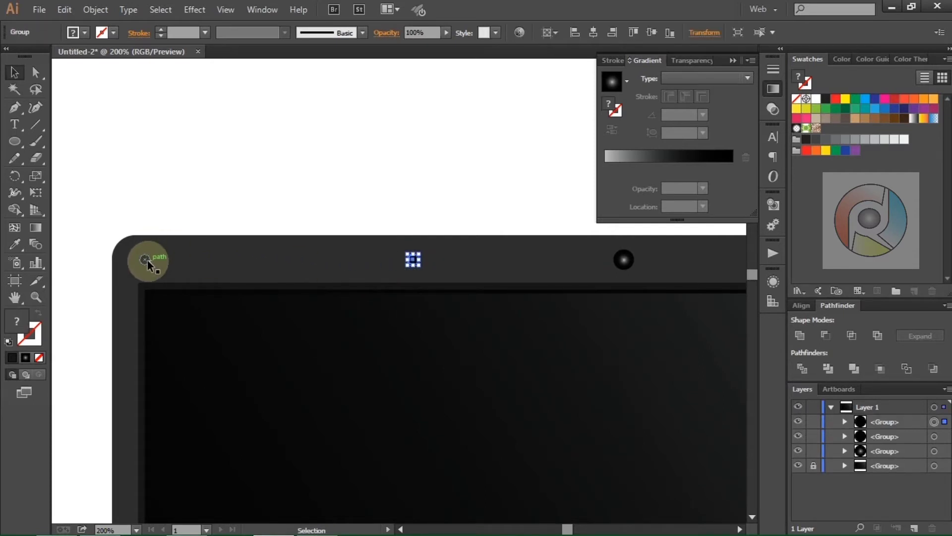
{"action": "left_click", "coordinate": [147, 260], "text": "shift"}
{"action": "scroll", "coordinate": [235, 218], "scroll_direction": "down", "scroll_amount": 1}
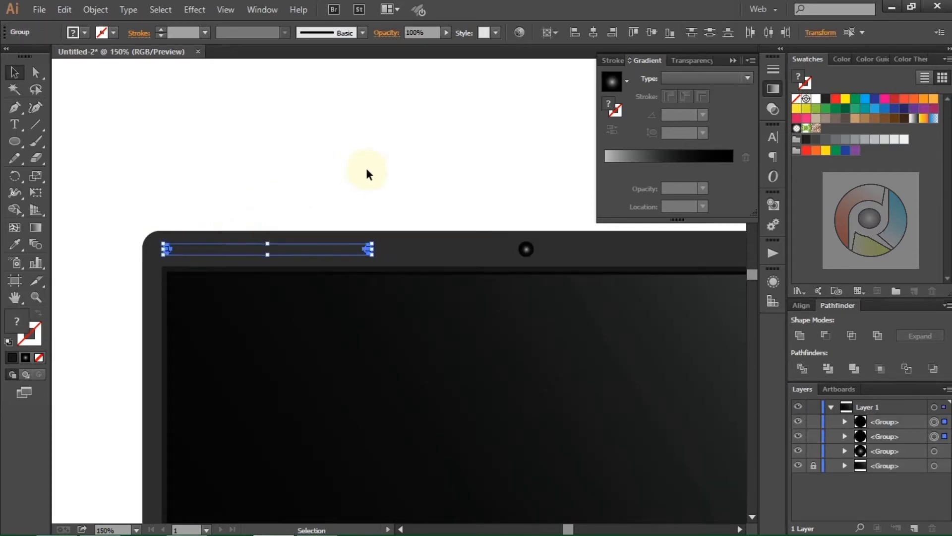
{"action": "left_click_drag", "start_coordinate": [404, 168], "coordinate": [320, 171]}
Step: Copy the dot pair further right and group all four bezel dots
{"action": "scroll", "coordinate": [319, 171], "scroll_direction": "down", "scroll_amount": 1}
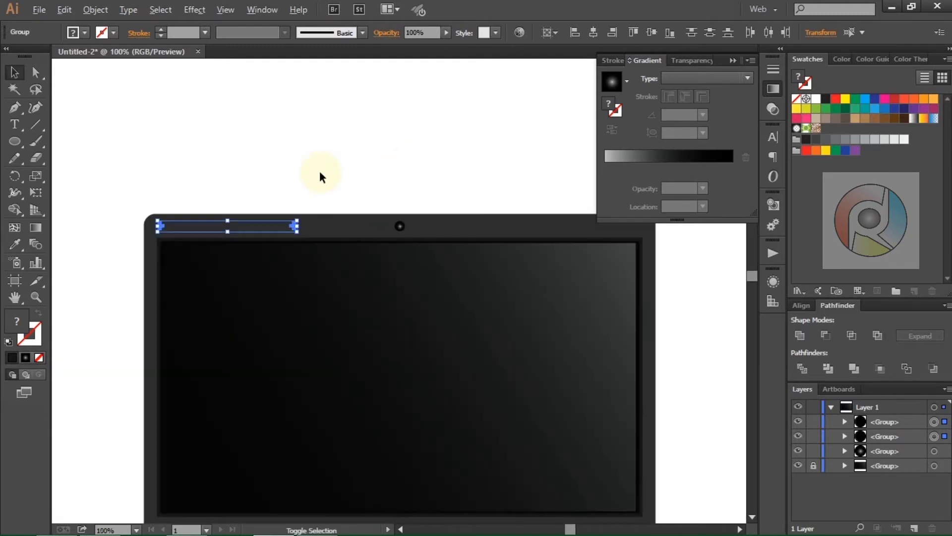
{"action": "scroll", "coordinate": [320, 170], "scroll_direction": "up", "scroll_amount": 1}
{"action": "scroll", "coordinate": [320, 171], "scroll_direction": "up", "scroll_amount": 1}
{"action": "left_click_drag", "start_coordinate": [164, 263], "coordinate": [503, 268]}
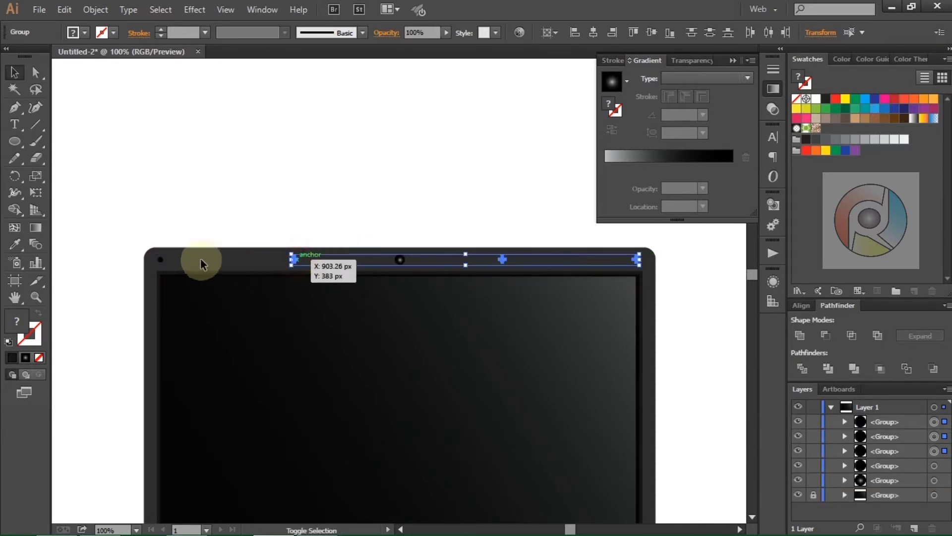
{"action": "left_click", "coordinate": [160, 259], "text": "shift"}
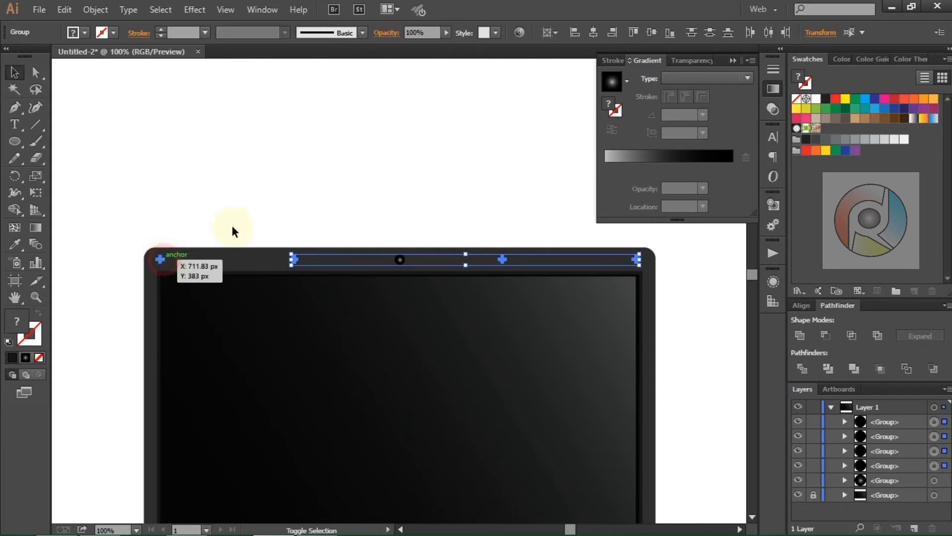
{"action": "right_click", "coordinate": [268, 131]}
{"action": "left_click", "coordinate": [282, 190]}
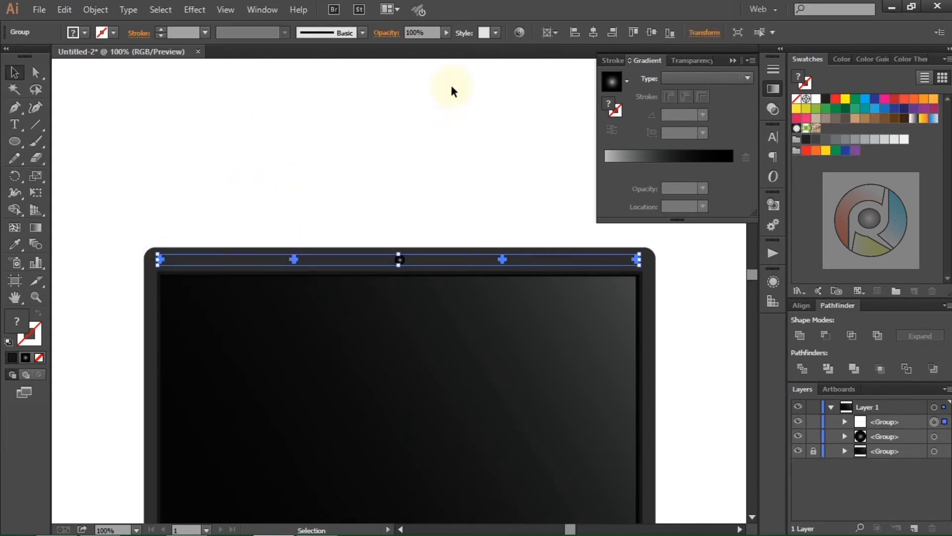
{"action": "left_click", "coordinate": [463, 138]}
Step: Copy the row of top dots straight down to the bottom bezel
{"action": "left_click", "coordinate": [844, 421]}
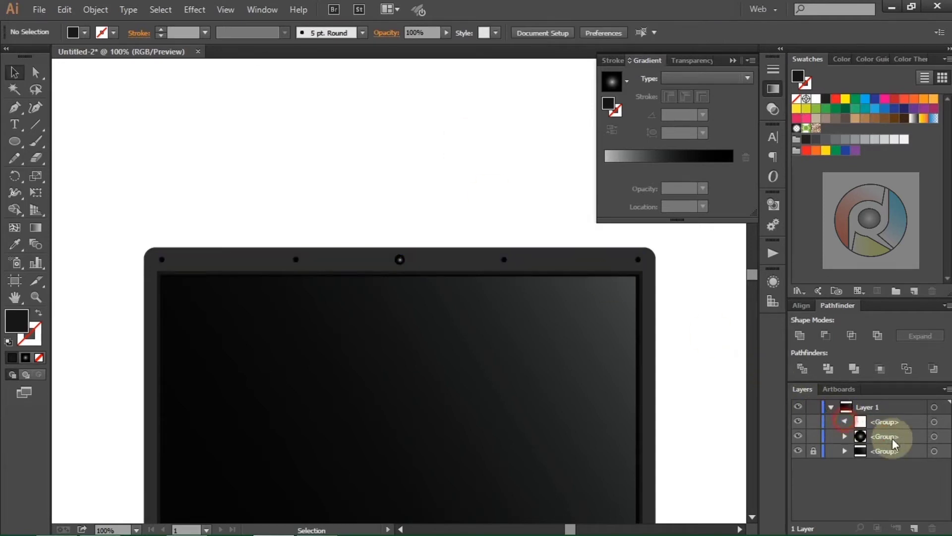
{"action": "left_click", "coordinate": [941, 437]}
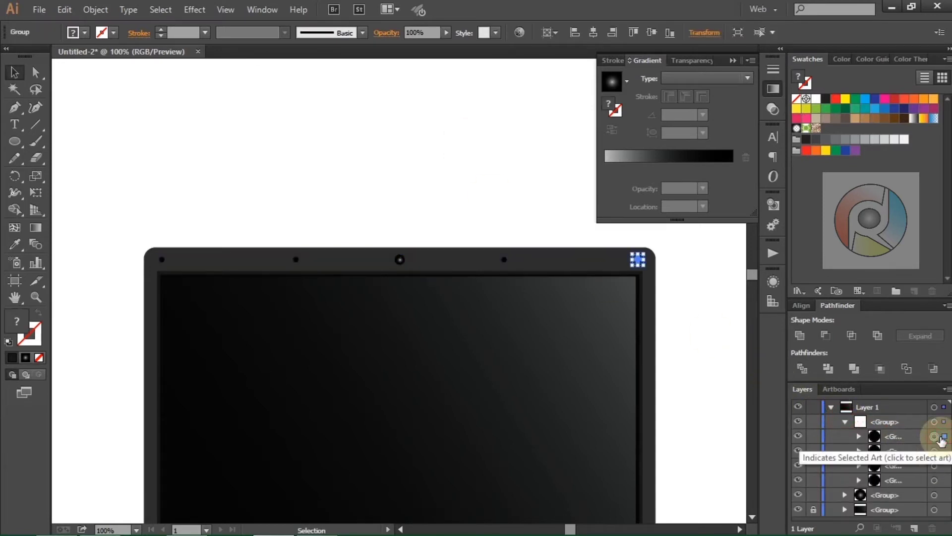
{"action": "left_click", "coordinate": [944, 480], "text": "shift"}
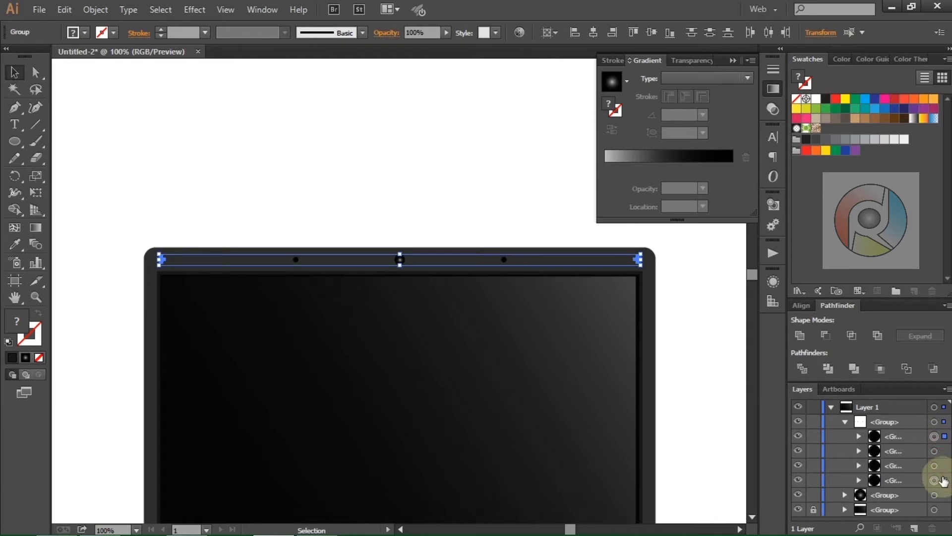
{"action": "scroll", "coordinate": [159, 257], "scroll_direction": "down", "scroll_amount": 2}
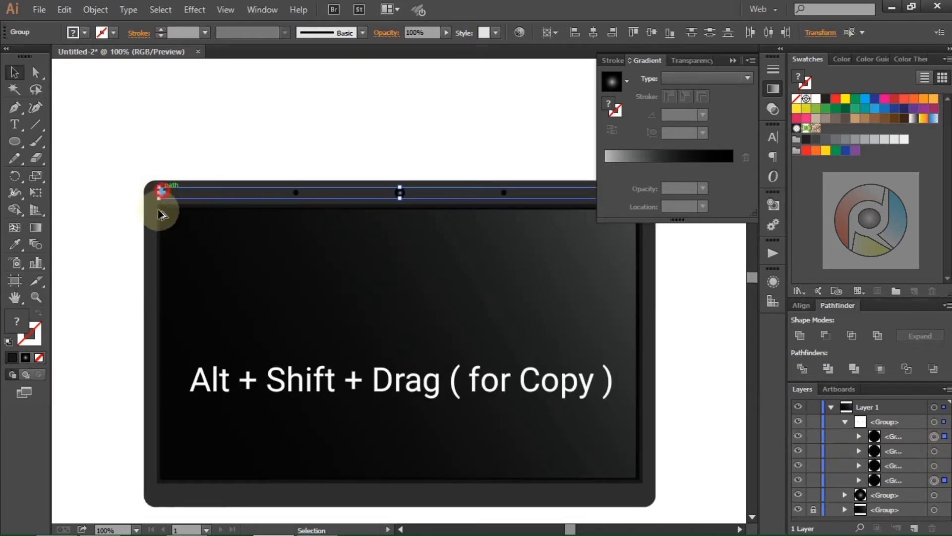
{"action": "left_click_drag", "start_coordinate": [159, 212], "coordinate": [169, 495]}
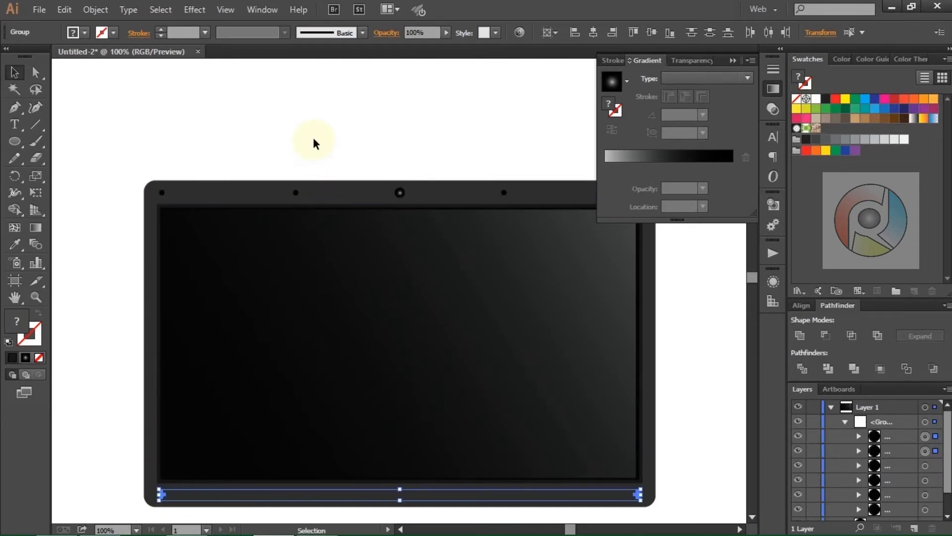
{"action": "left_click", "coordinate": [317, 110]}
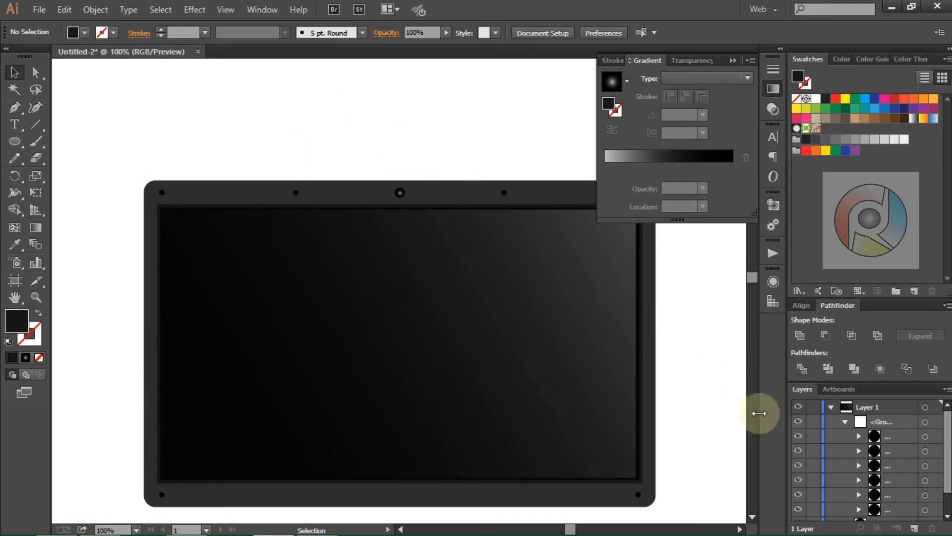
Step: Merge the two artwork groups into one and lock them in the Layers panel
{"action": "left_click", "coordinate": [845, 422]}
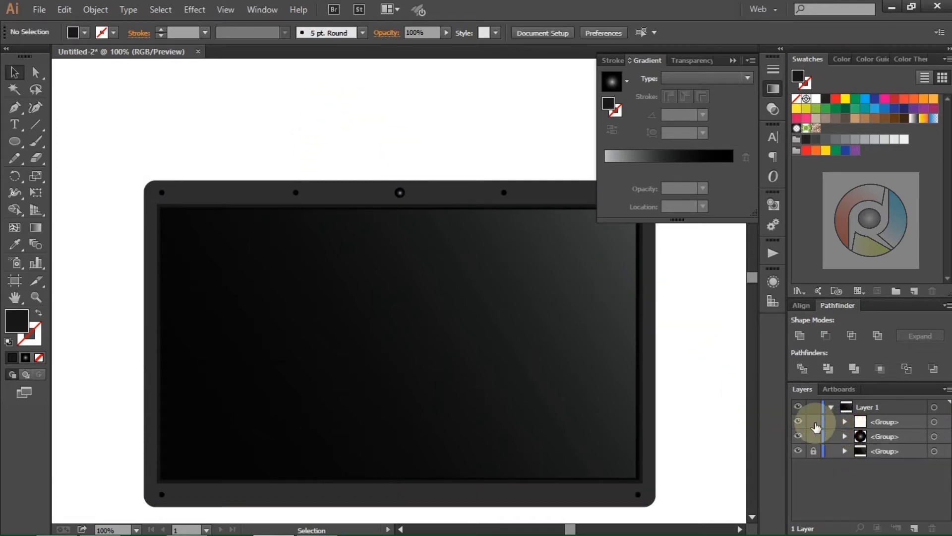
{"action": "left_click", "coordinate": [936, 436], "text": "shift"}
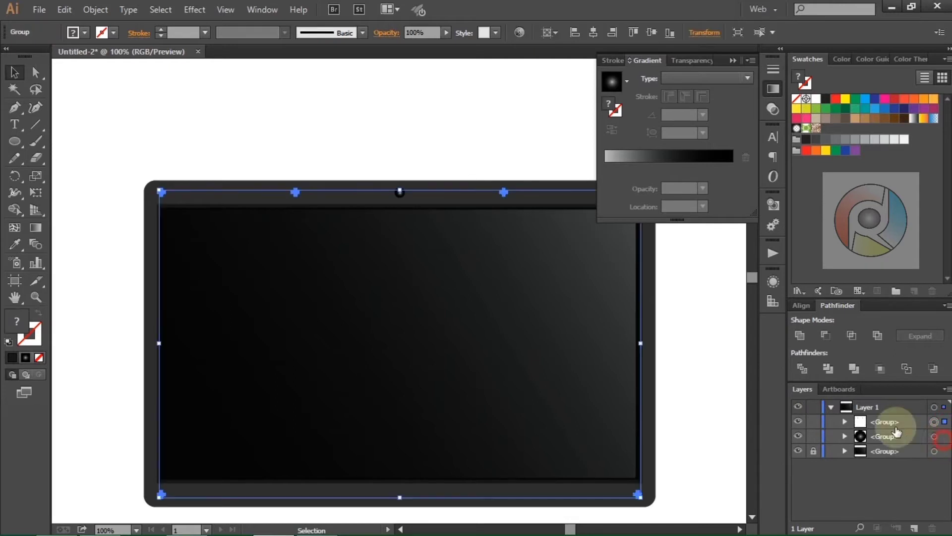
{"action": "right_click", "coordinate": [411, 115]}
{"action": "left_click", "coordinate": [446, 194]}
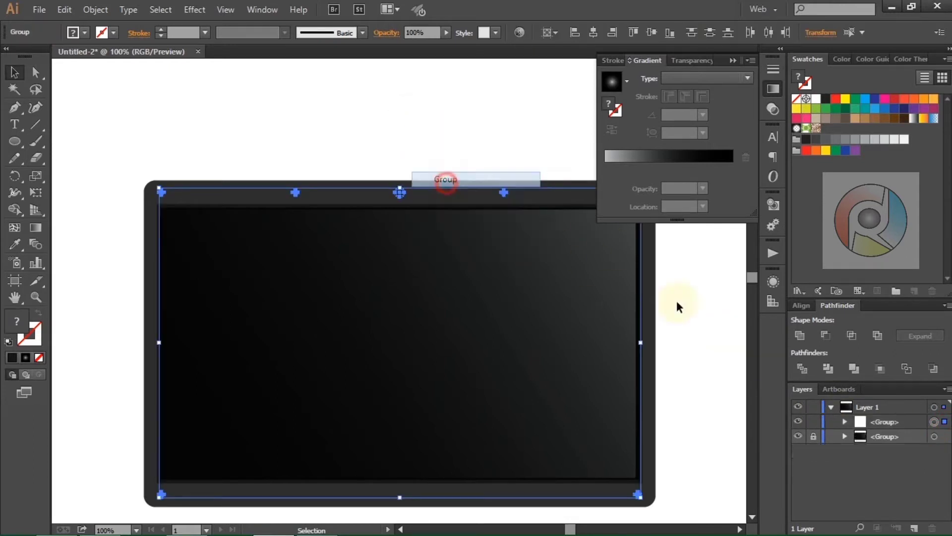
{"action": "left_click", "coordinate": [814, 422]}
{"action": "left_click", "coordinate": [612, 329]}
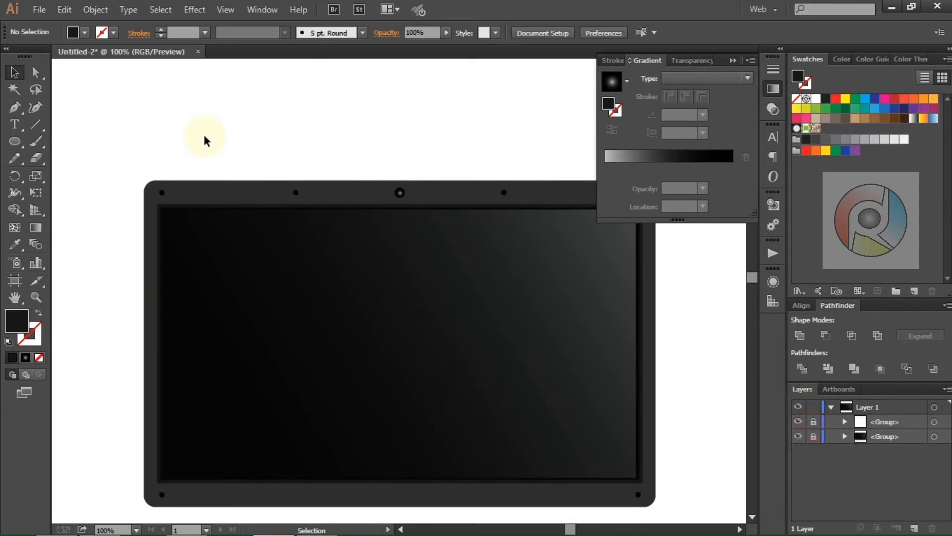
{"action": "left_click", "coordinate": [17, 142]}
Step: Draw a tall, fully rounded pill rectangle at the bezel's left
{"action": "left_click", "coordinate": [58, 141]}
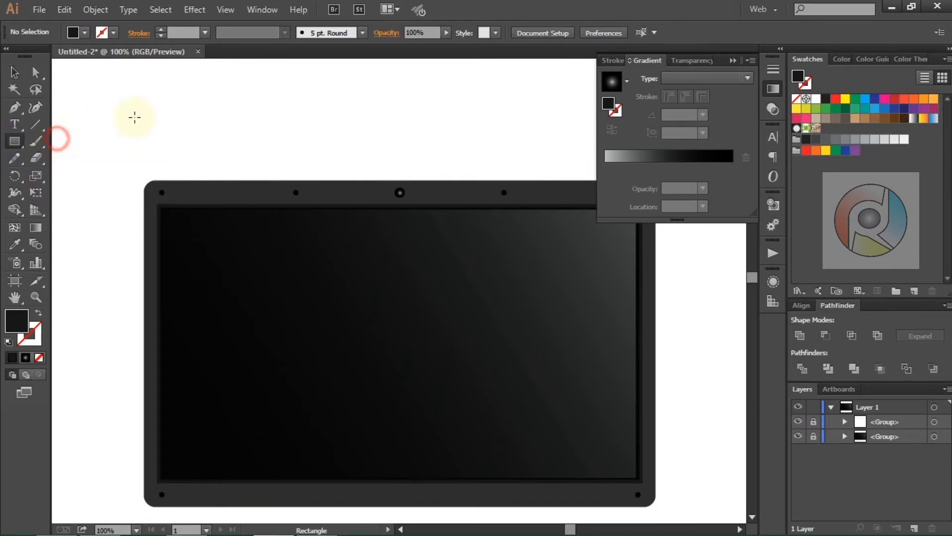
{"action": "left_click_drag", "start_coordinate": [144, 103], "coordinate": [169, 310]}
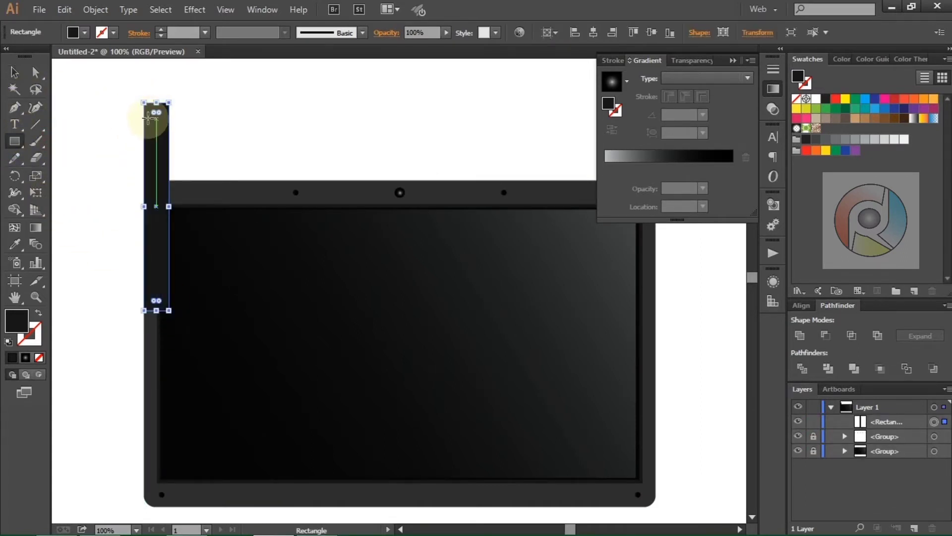
{"action": "left_click_drag", "start_coordinate": [153, 112], "coordinate": [150, 159]}
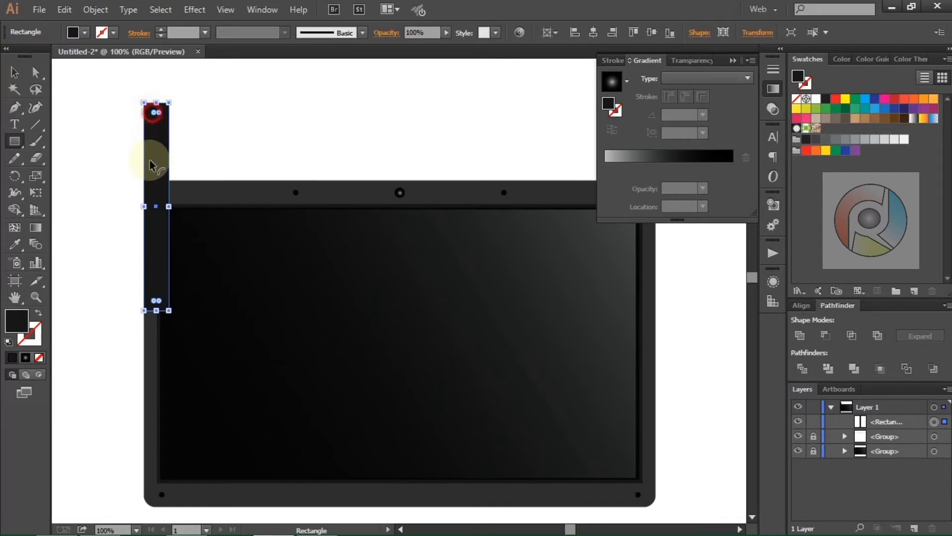
{"action": "left_click", "coordinate": [16, 75]}
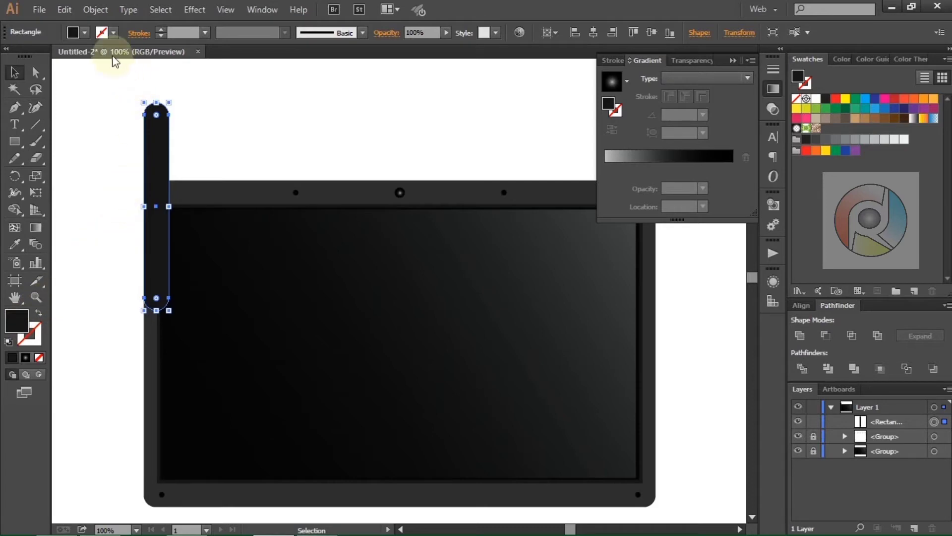
Step: Copy the pill and paste two copies in front of it
{"action": "left_click", "coordinate": [64, 10]}
{"action": "left_click", "coordinate": [79, 70]}
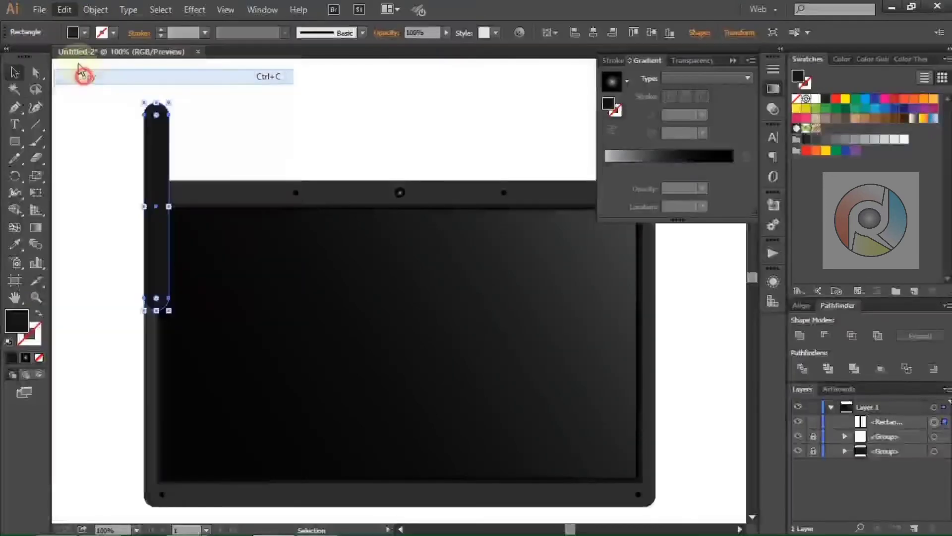
{"action": "left_click", "coordinate": [70, 10]}
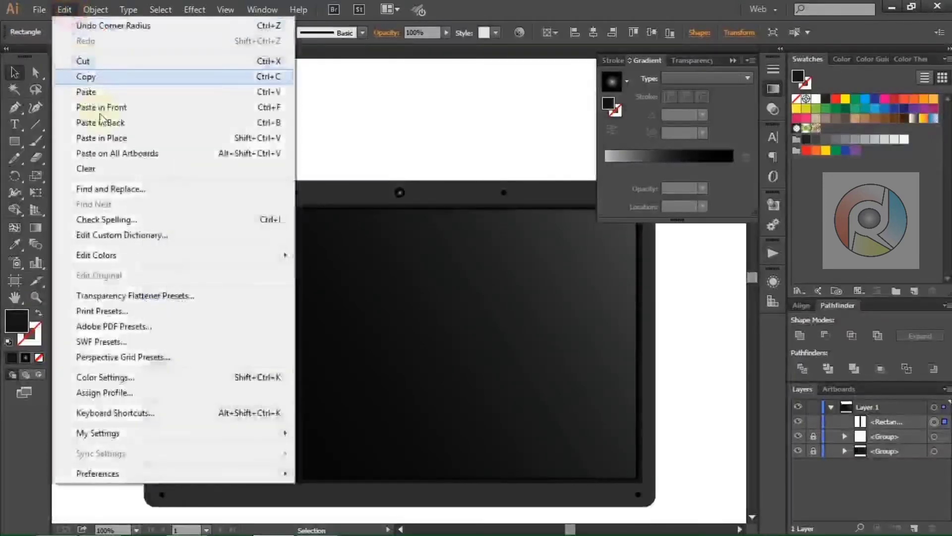
{"action": "left_click", "coordinate": [124, 107]}
{"action": "left_click", "coordinate": [60, 10]}
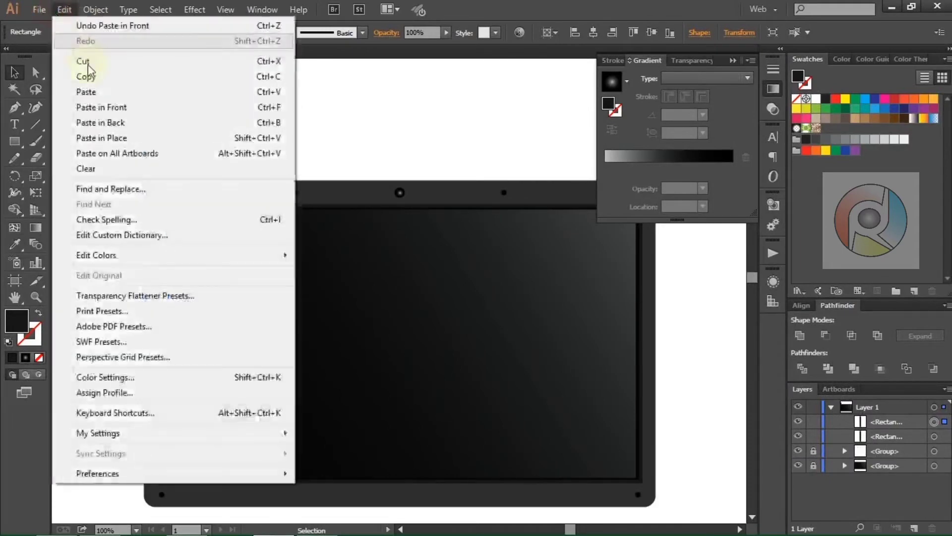
{"action": "left_click", "coordinate": [129, 106]}
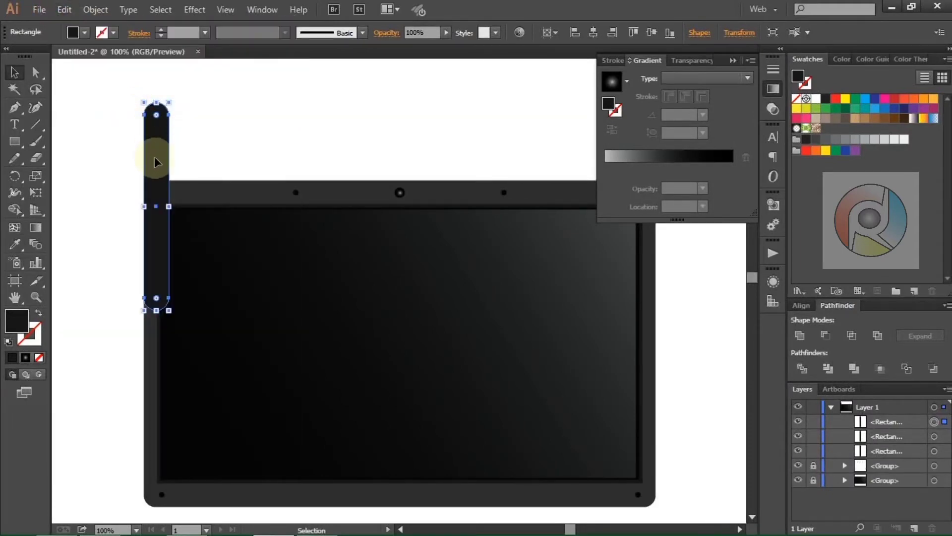
Step: Offset the front copy, Minus Front to cut a highlight, and fill the pill #000000
{"action": "left_click_drag", "start_coordinate": [154, 163], "coordinate": [159, 163]}
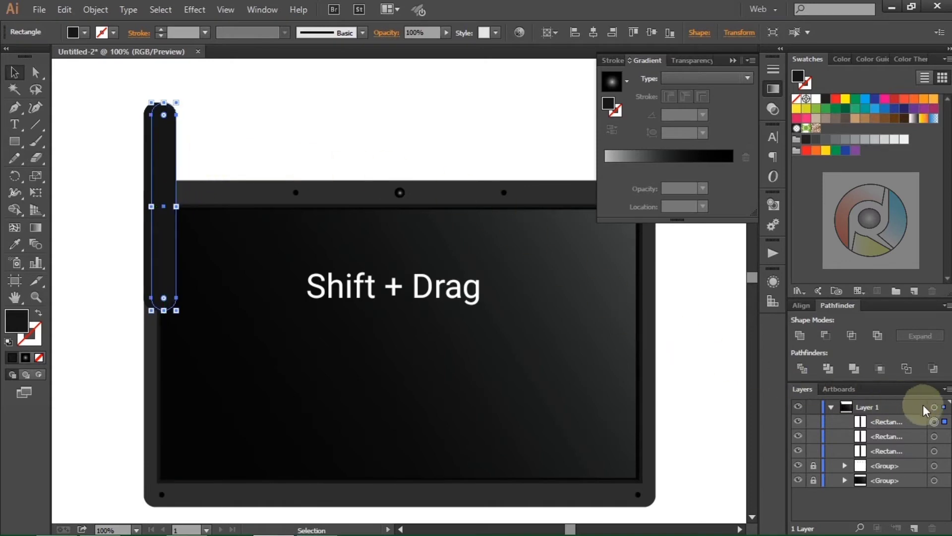
{"action": "left_click", "coordinate": [937, 437], "text": "shift"}
{"action": "left_click", "coordinate": [825, 336]}
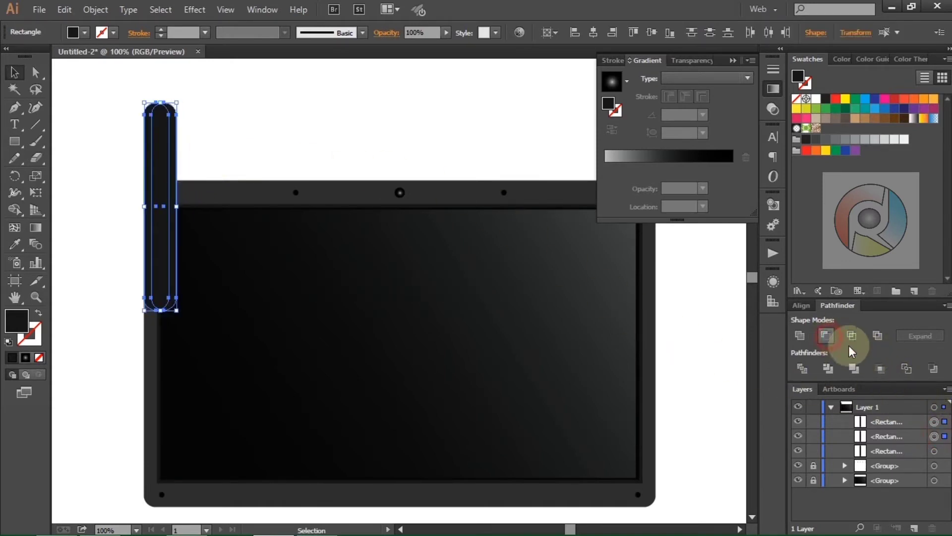
{"action": "left_click", "coordinate": [937, 436]}
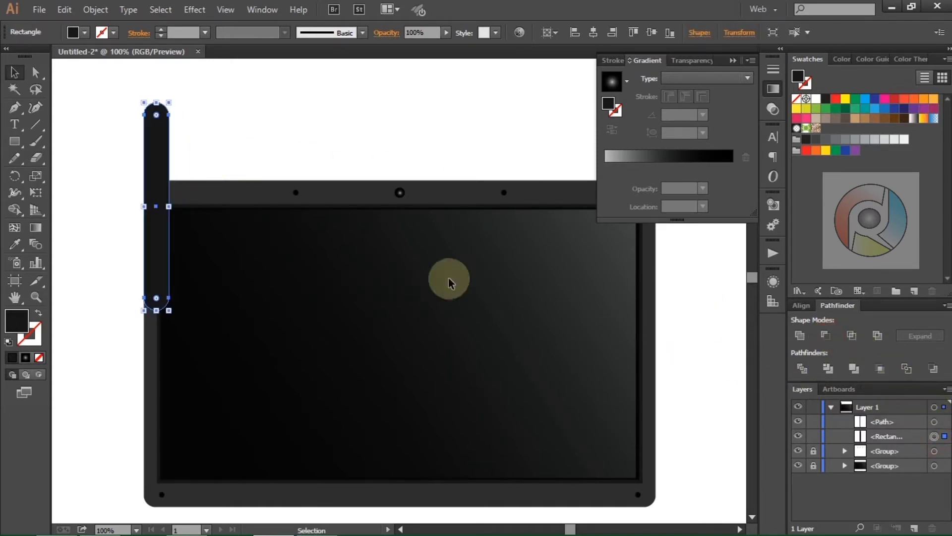
{"action": "double_click", "coordinate": [20, 322]}
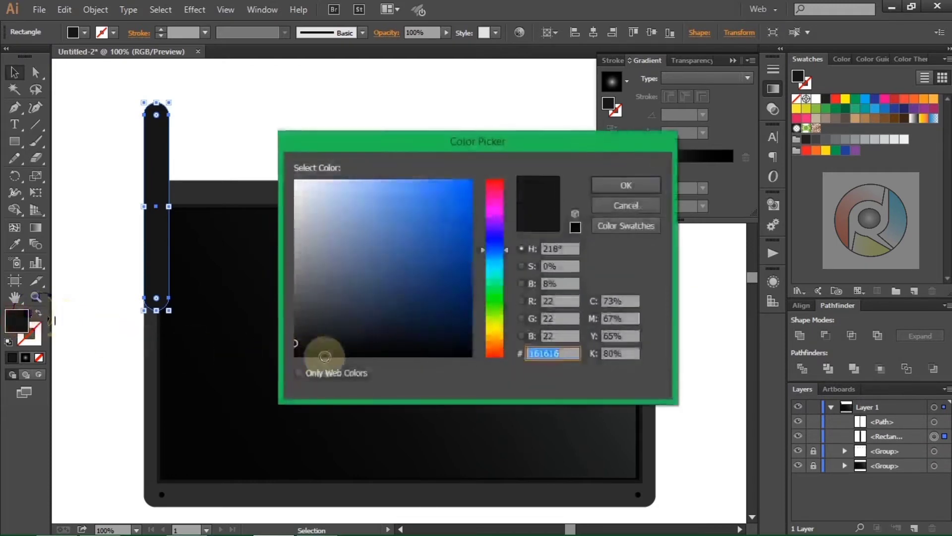
{"action": "left_click", "coordinate": [300, 356]}
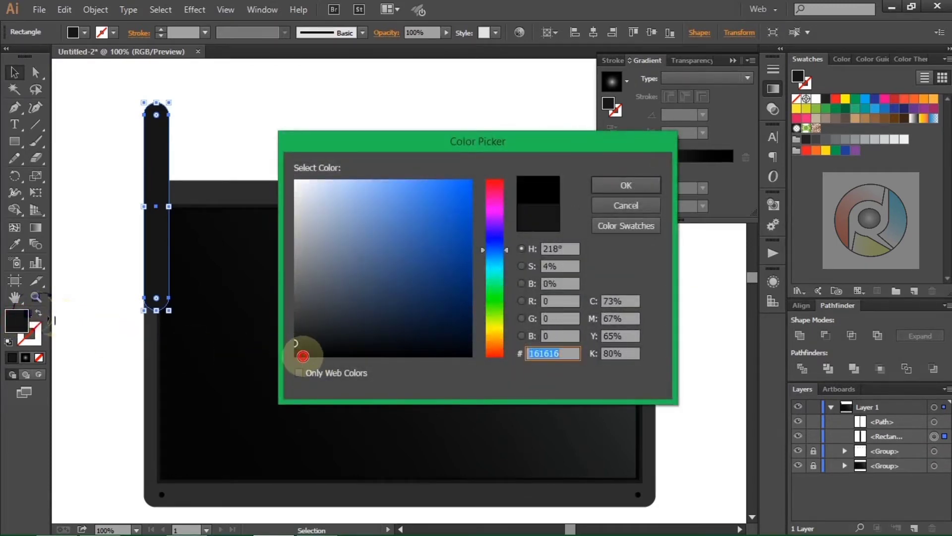
{"action": "left_click", "coordinate": [623, 188]}
Step: Group the pill pieces, shrink to button size, and move onto the bezel's left edge
{"action": "left_click_drag", "start_coordinate": [243, 91], "coordinate": [119, 128]}
{"action": "right_click", "coordinate": [303, 101]}
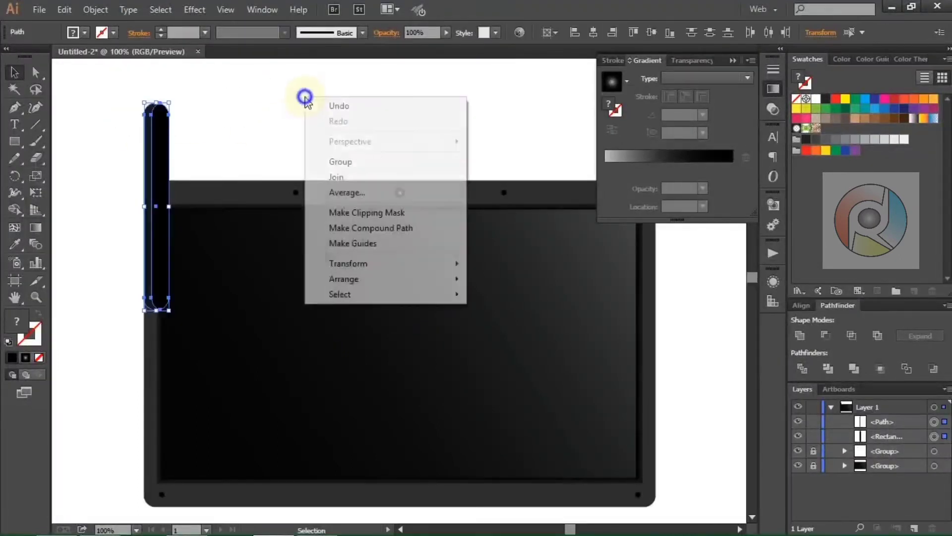
{"action": "left_click", "coordinate": [328, 162]}
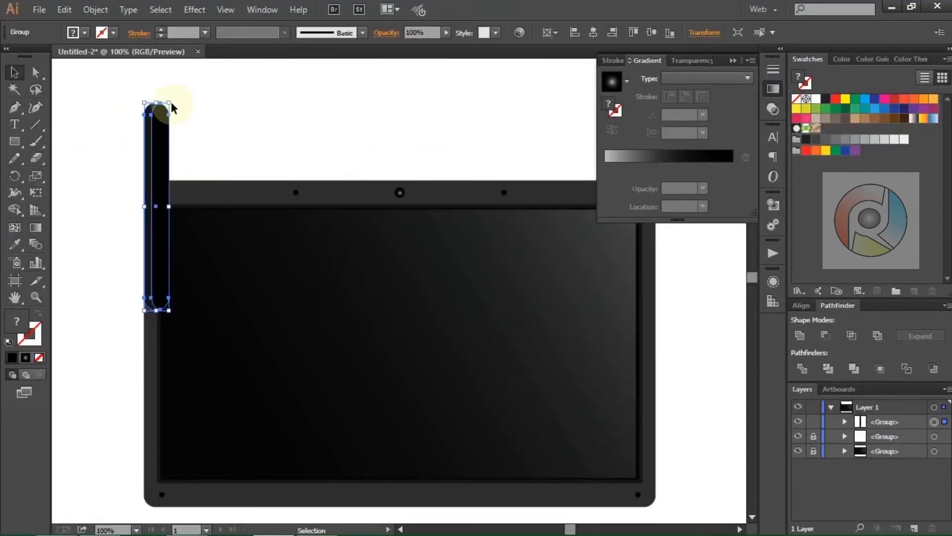
{"action": "left_click_drag", "start_coordinate": [171, 102], "coordinate": [149, 175]}
{"action": "scroll", "coordinate": [148, 213], "scroll_direction": "up", "scroll_amount": 3}
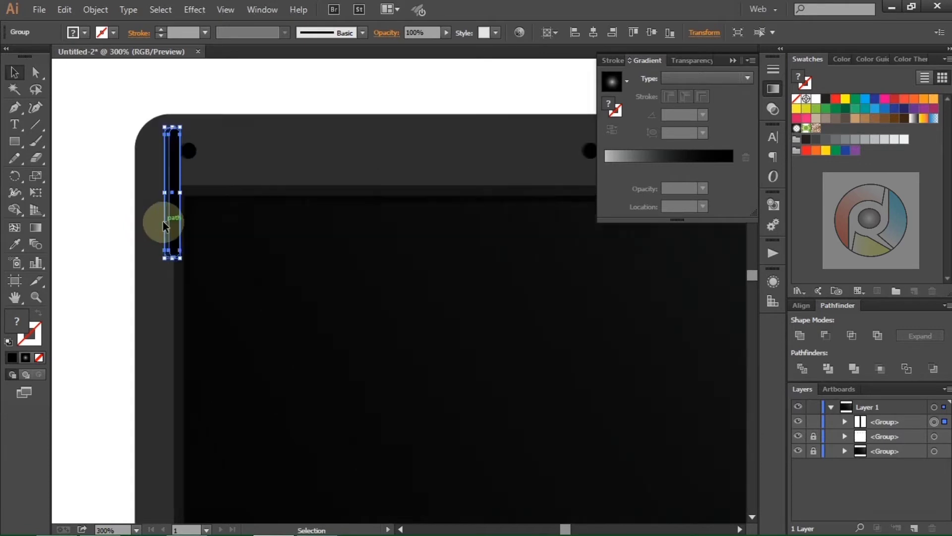
{"action": "scroll", "coordinate": [169, 174], "scroll_direction": "down", "scroll_amount": 3}
{"action": "mouse_move", "coordinate": [173, 104]}
{"action": "left_mouse_down"}
{"action": "mouse_move", "coordinate": [170, 211]}
{"action": "mouse_move", "coordinate": [165, 197]}
{"action": "left_mouse_up"}
Step: Narrow the button, nudge it down, and place a copy on the right bezel edge
{"action": "scroll", "coordinate": [165, 198], "scroll_direction": "up", "scroll_amount": 2}
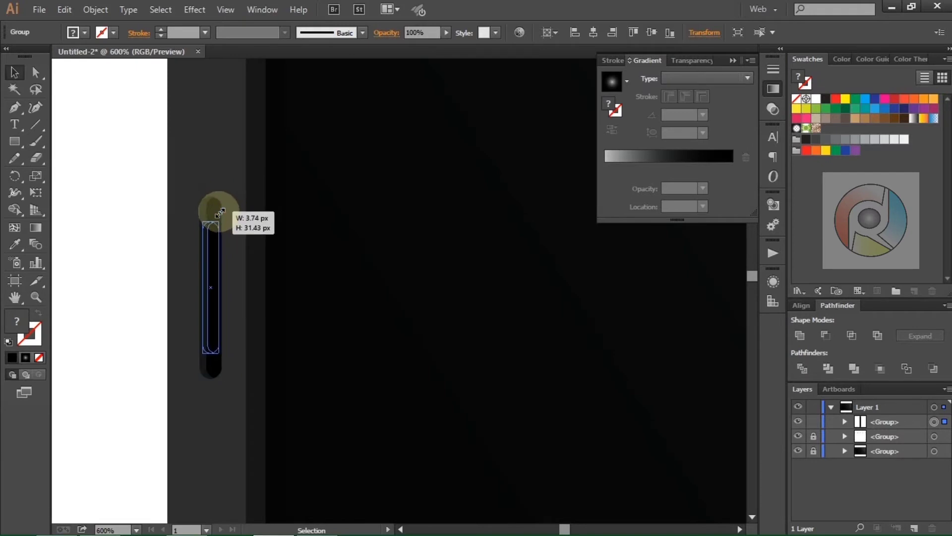
{"action": "left_click_drag", "start_coordinate": [219, 210], "coordinate": [219, 216]}
{"action": "scroll", "coordinate": [213, 214], "scroll_direction": "down", "scroll_amount": 1}
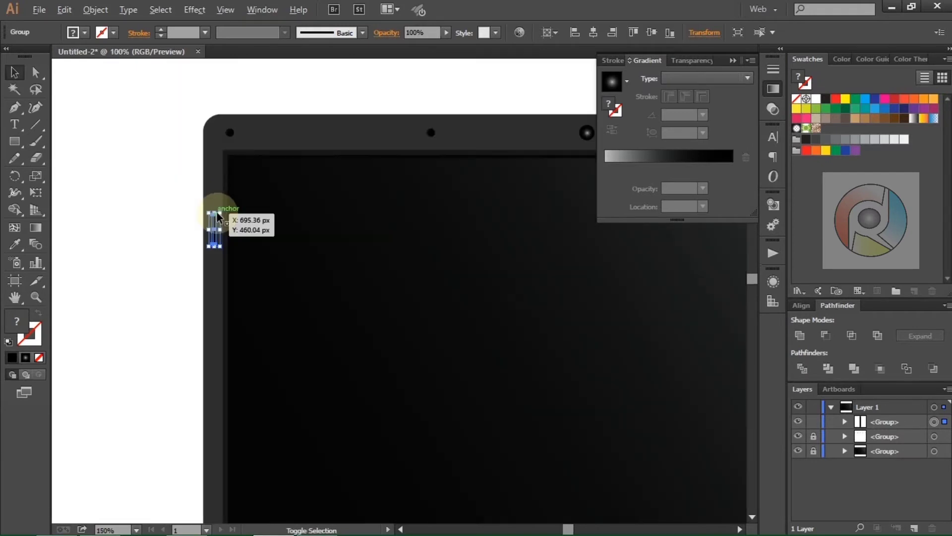
{"action": "scroll", "coordinate": [161, 206], "scroll_direction": "down", "scroll_amount": 1}
{"action": "scroll", "coordinate": [163, 204], "scroll_direction": "down", "scroll_amount": 1}
{"action": "left_click", "coordinate": [162, 203]}
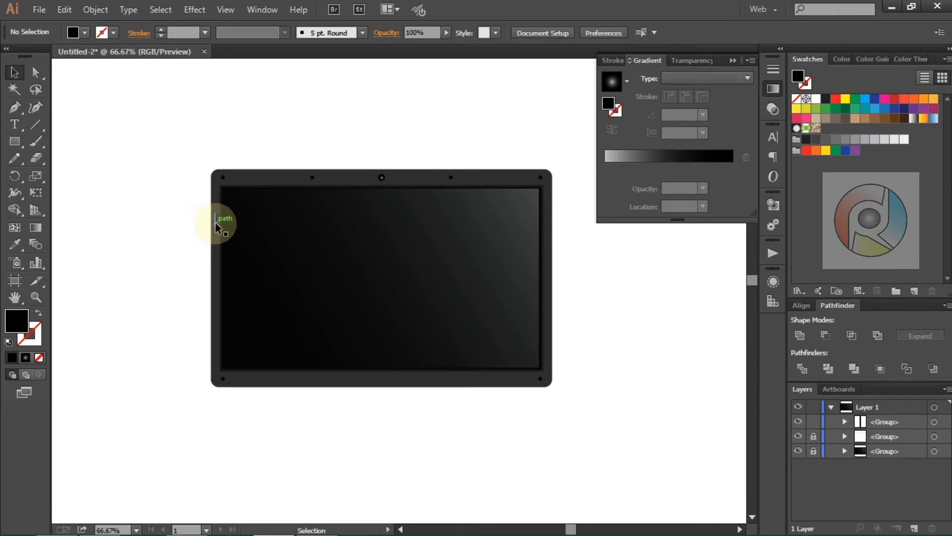
{"action": "left_click_drag", "start_coordinate": [218, 225], "coordinate": [216, 237]}
{"action": "left_click_drag", "start_coordinate": [215, 237], "coordinate": [548, 249]}
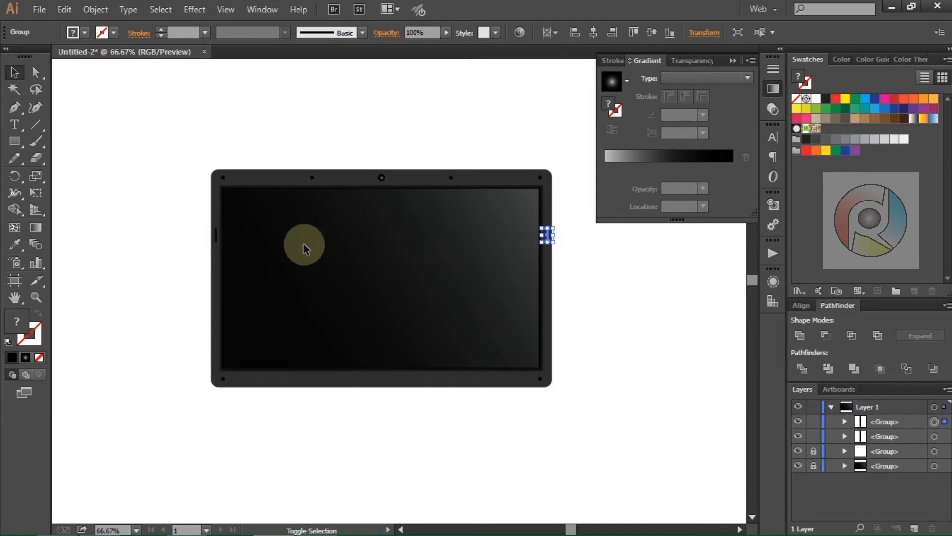
Step: Group the two side buttons and centre them horizontally
{"action": "left_click", "coordinate": [216, 234], "text": "shift"}
{"action": "right_click", "coordinate": [258, 90]}
{"action": "left_click", "coordinate": [293, 157]}
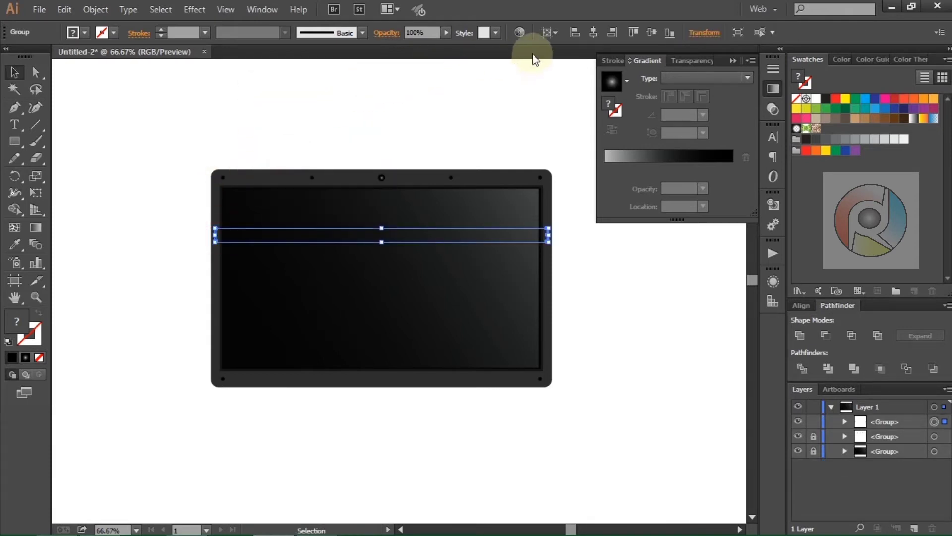
{"action": "left_click", "coordinate": [590, 35]}
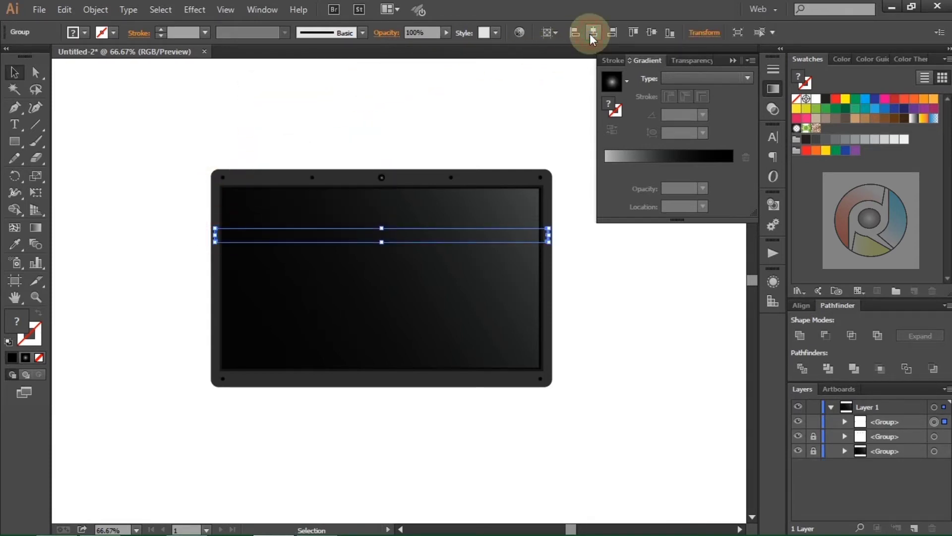
Step: Copy the small side detail down onto the bottom bezel
{"action": "left_click", "coordinate": [843, 419]}
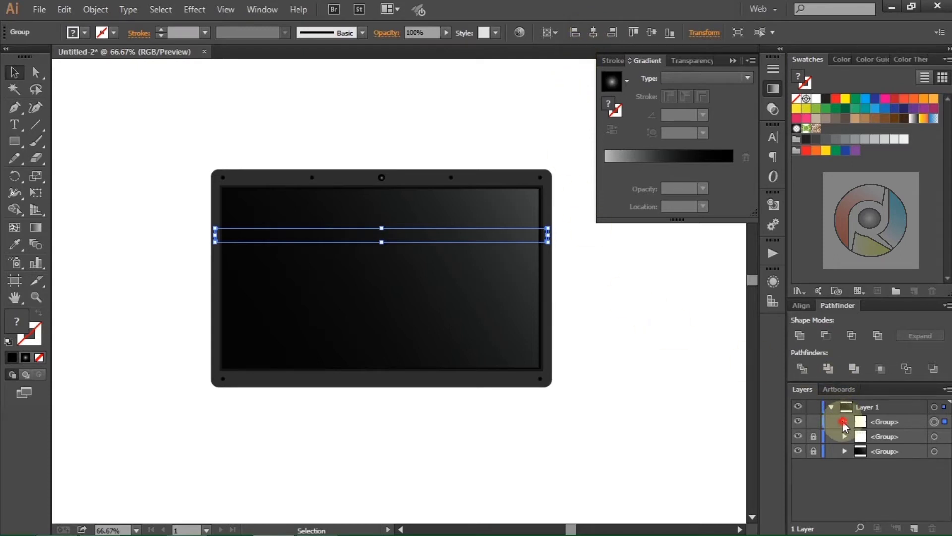
{"action": "left_click", "coordinate": [672, 435]}
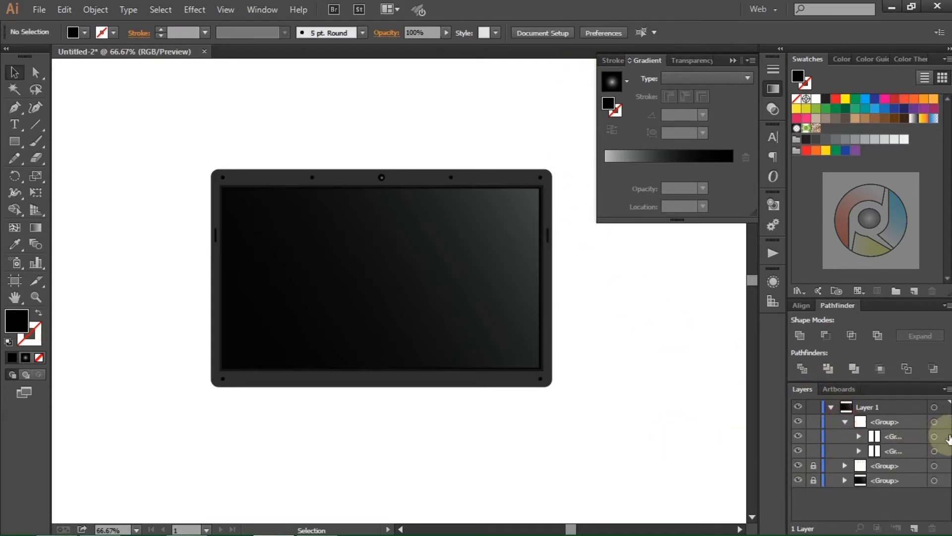
{"action": "left_click", "coordinate": [935, 436]}
{"action": "left_click", "coordinate": [548, 238]}
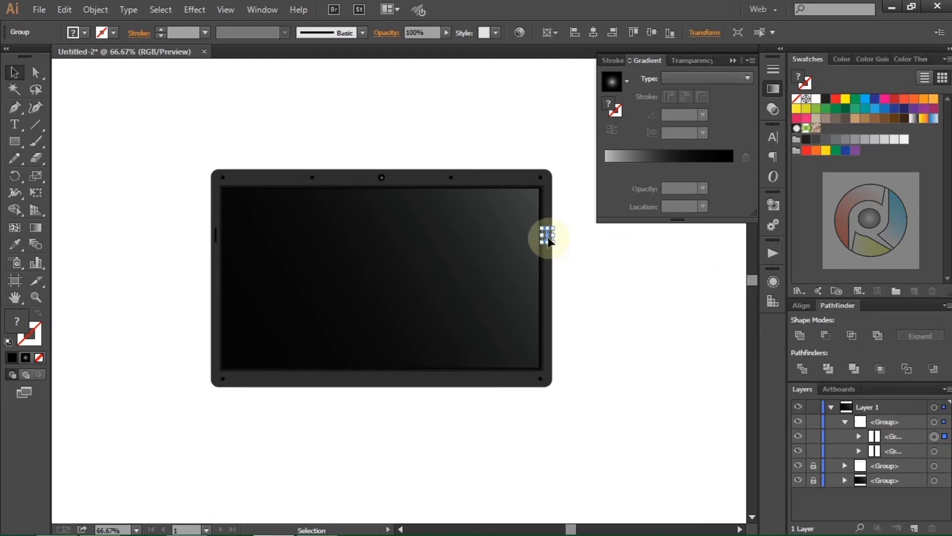
{"action": "left_click_drag", "start_coordinate": [548, 238], "coordinate": [521, 367]}
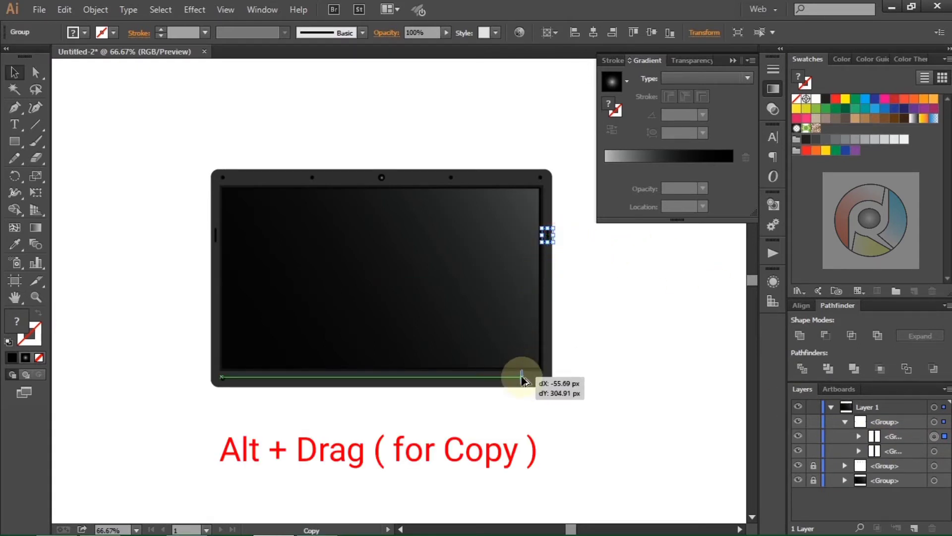
{"action": "mouse_move", "coordinate": [521, 367]}
{"action": "left_mouse_down"}
{"action": "mouse_move", "coordinate": [531, 375]}
{"action": "mouse_move", "coordinate": [503, 362]}
{"action": "mouse_move", "coordinate": [441, 382]}
{"action": "left_mouse_up"}
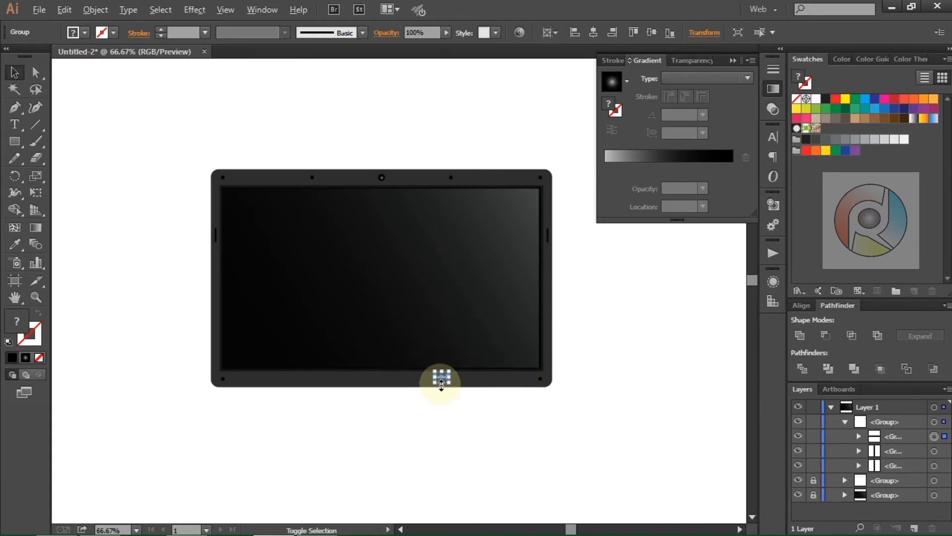
Step: Slide the copy left, move it into its own group, and duplicate it further left
{"action": "scroll", "coordinate": [442, 381], "scroll_direction": "up", "scroll_amount": 2}
{"action": "left_click_drag", "start_coordinate": [444, 370], "coordinate": [423, 372]}
{"action": "scroll", "coordinate": [424, 372], "scroll_direction": "down", "scroll_amount": 2}
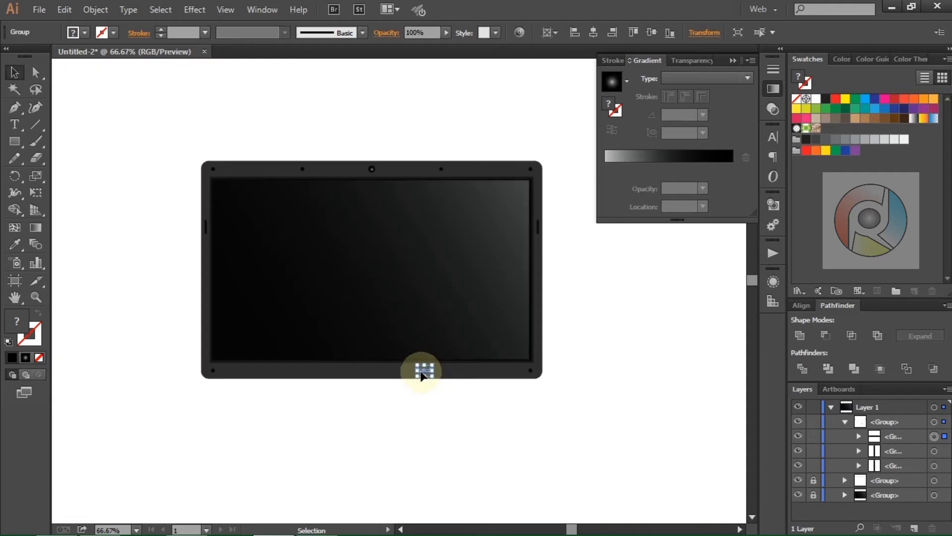
{"action": "left_click_drag", "start_coordinate": [882, 443], "coordinate": [882, 415]}
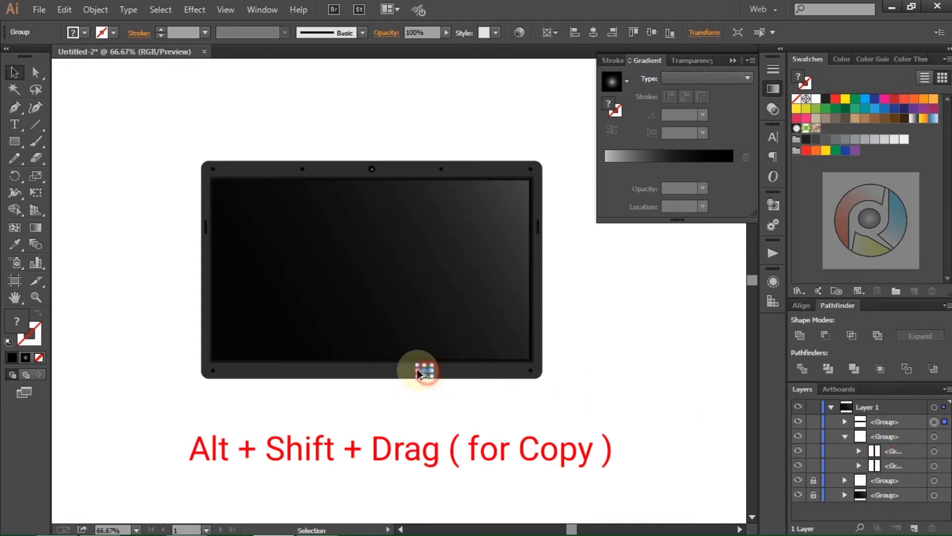
{"action": "left_click_drag", "start_coordinate": [428, 377], "coordinate": [297, 377]}
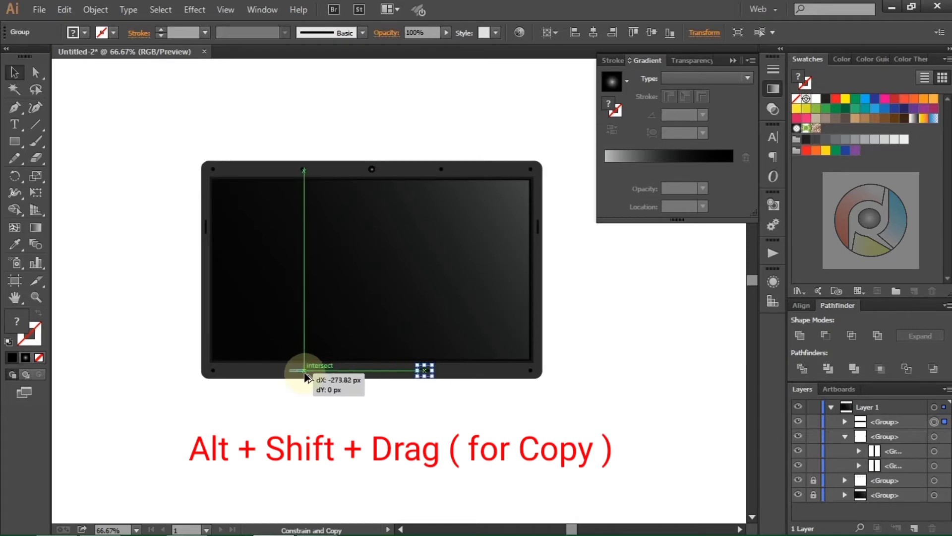
{"action": "left_click_drag", "start_coordinate": [298, 377], "coordinate": [319, 377]}
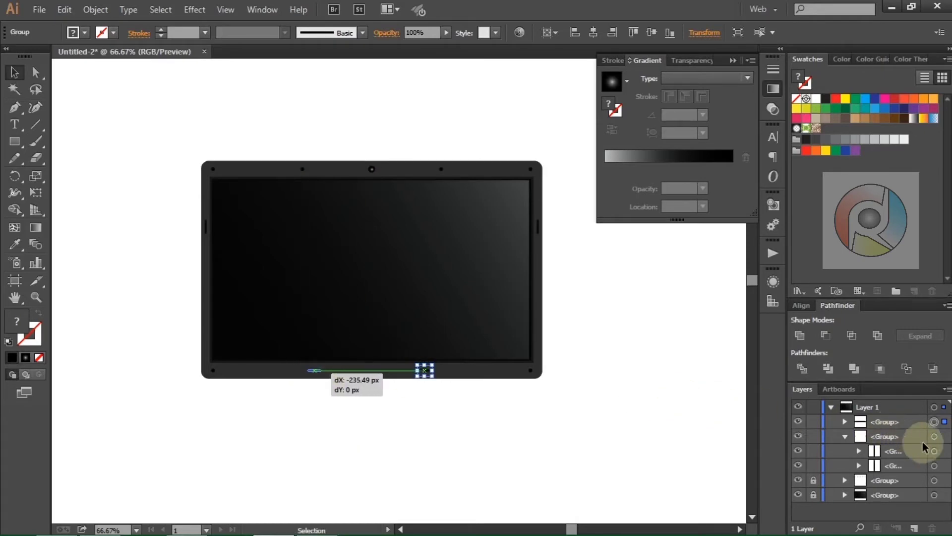
Step: Group the two bottom-bezel details and centre them horizontally
{"action": "left_click", "coordinate": [937, 436], "text": "shift"}
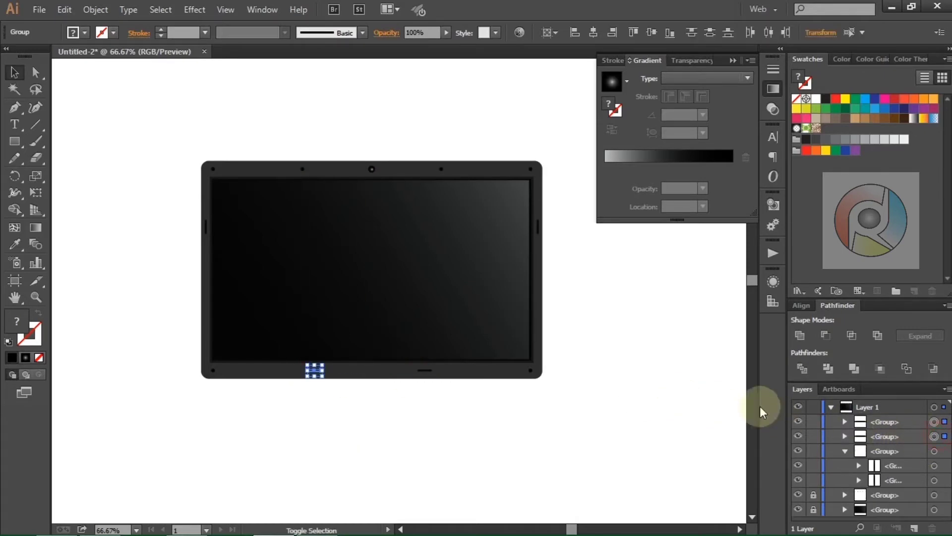
{"action": "right_click", "coordinate": [653, 326]}
{"action": "left_click", "coordinate": [676, 391]}
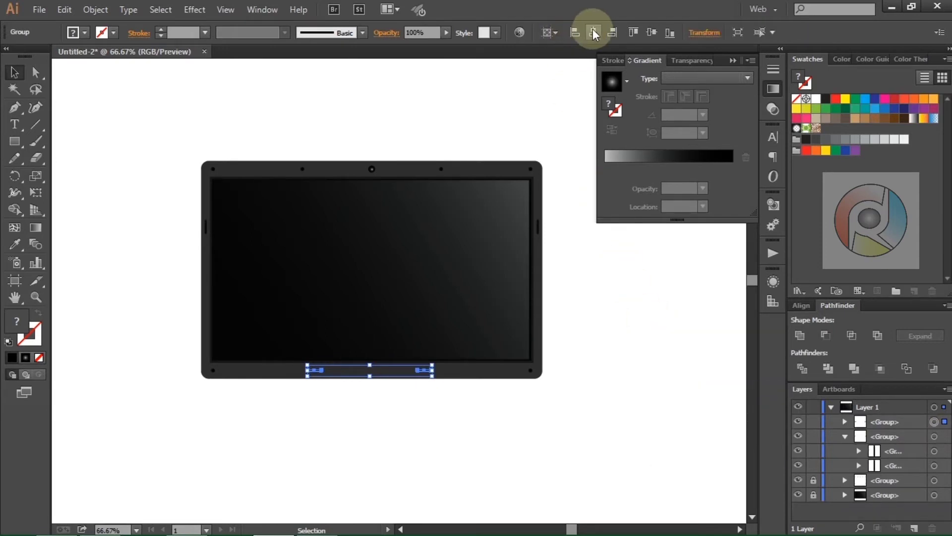
{"action": "left_click", "coordinate": [597, 35]}
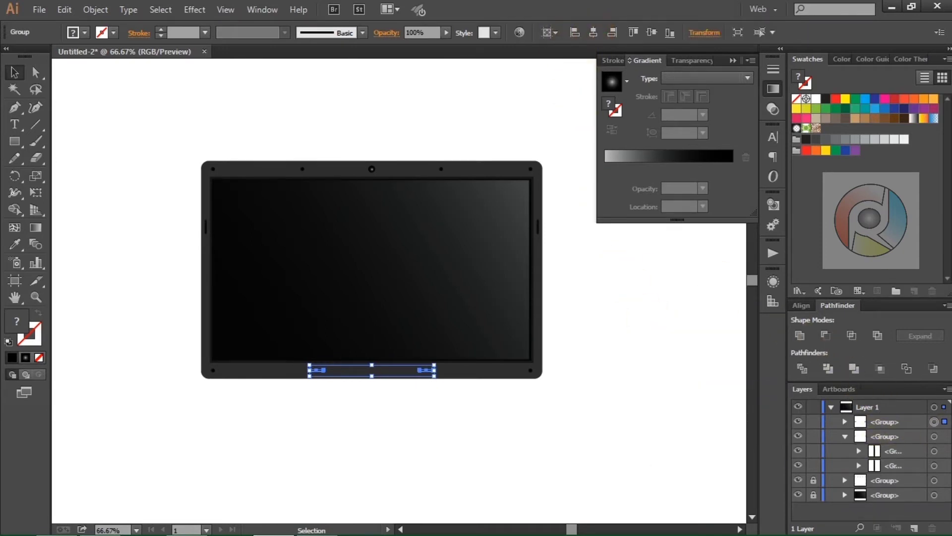
Step: Group the bottom details with the bezel group and the other screen parts
{"action": "left_click_drag", "start_coordinate": [945, 421], "coordinate": [944, 442]}
{"action": "right_click", "coordinate": [647, 280]}
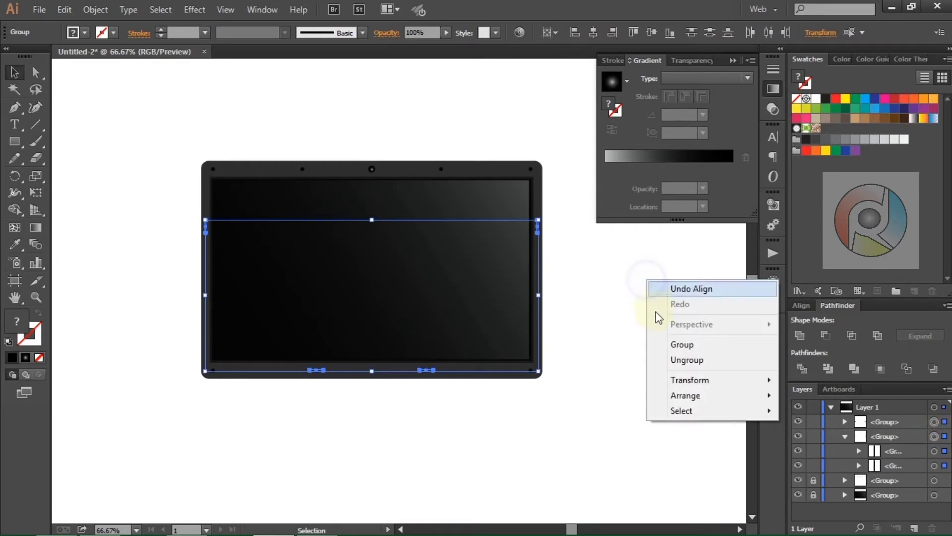
{"action": "left_click", "coordinate": [673, 346]}
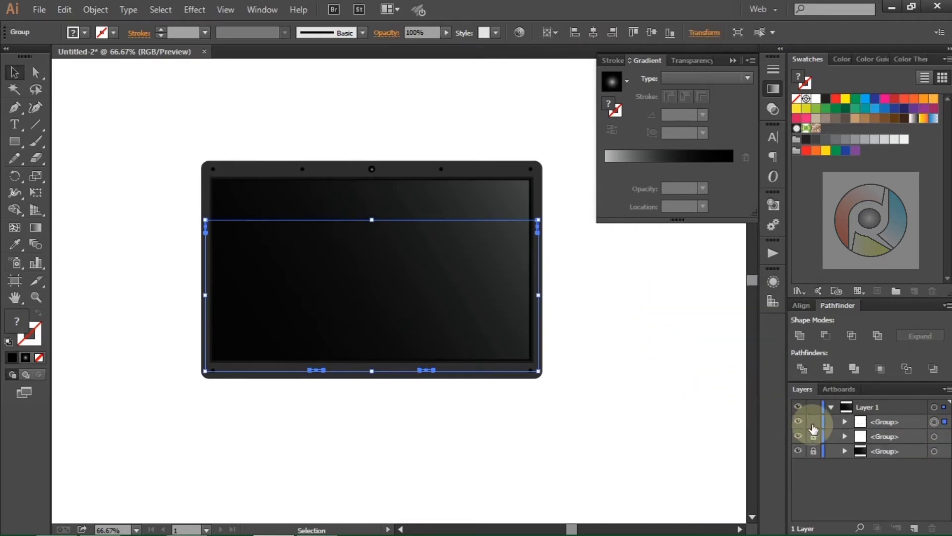
{"action": "left_click", "coordinate": [941, 437], "text": "shift"}
{"action": "right_click", "coordinate": [639, 299]}
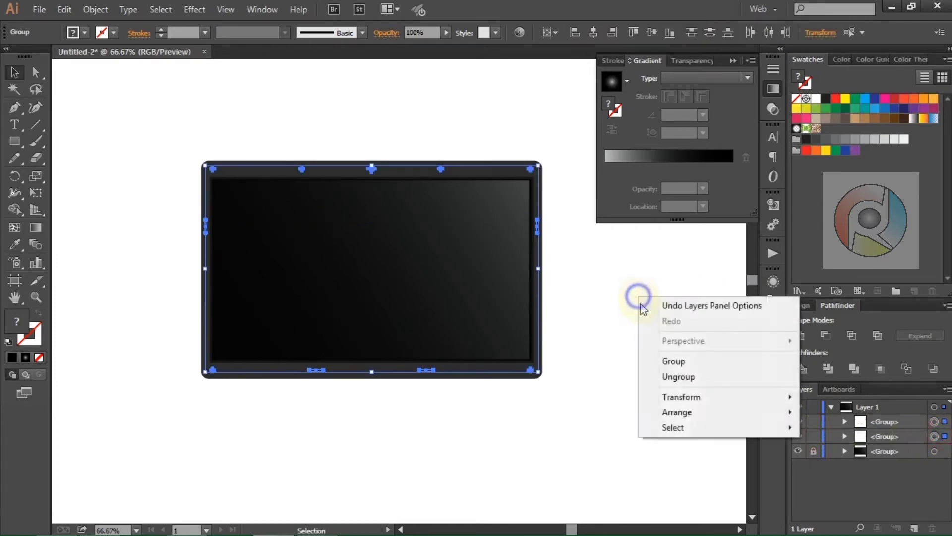
{"action": "left_click", "coordinate": [676, 357]}
Step: Unlock the bottom group, group it with the rest, and lock the combined screen group
{"action": "left_click", "coordinate": [814, 438]}
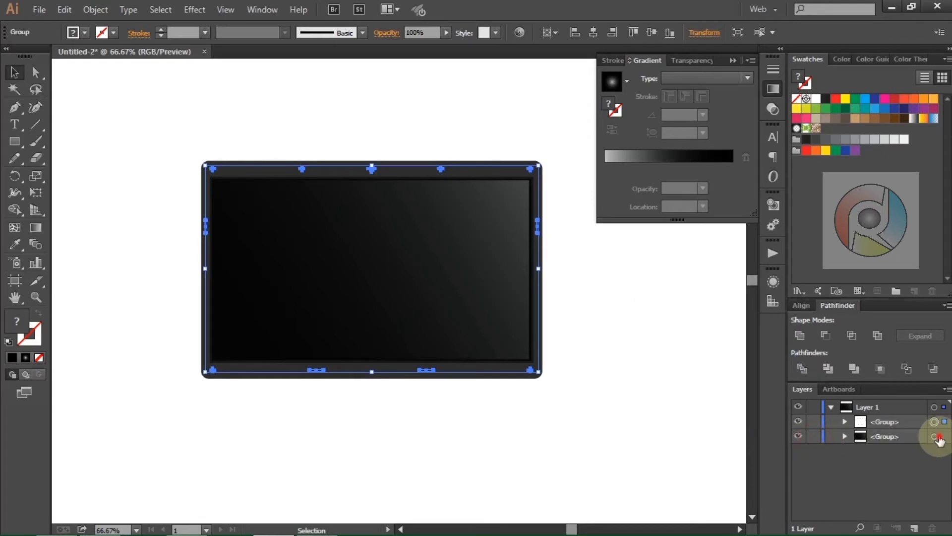
{"action": "left_click", "coordinate": [940, 436], "text": "shift"}
{"action": "right_click", "coordinate": [656, 291]}
{"action": "left_click", "coordinate": [681, 356]}
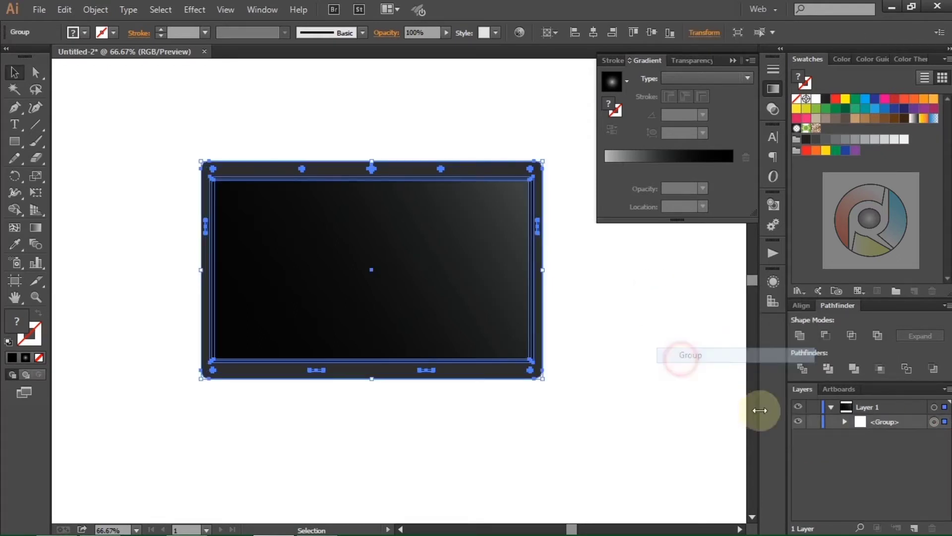
{"action": "left_click", "coordinate": [814, 421]}
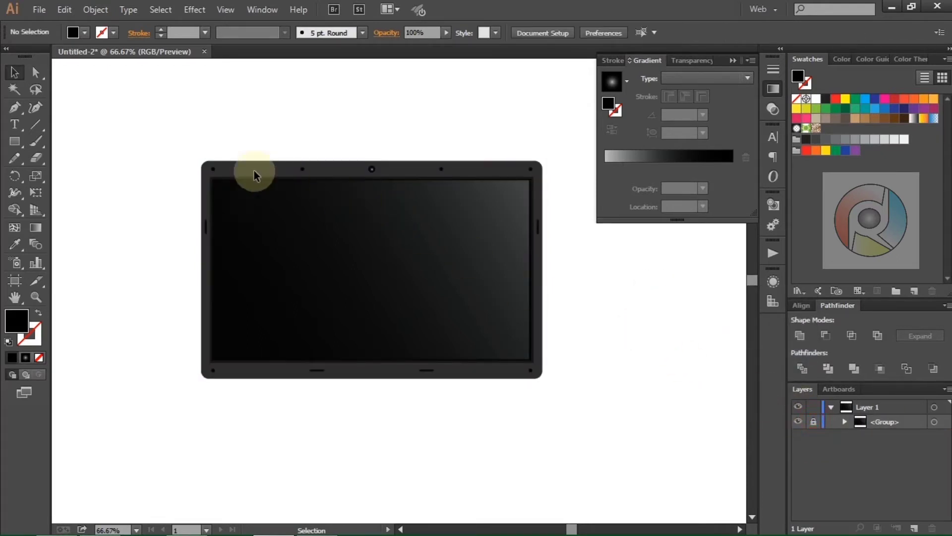
{"action": "scroll", "coordinate": [264, 177], "scroll_direction": "down", "scroll_amount": 1}
Step: Draw a small #000000 rectangle below the screen's left corner and send it behind the screen
{"action": "left_click", "coordinate": [15, 142]}
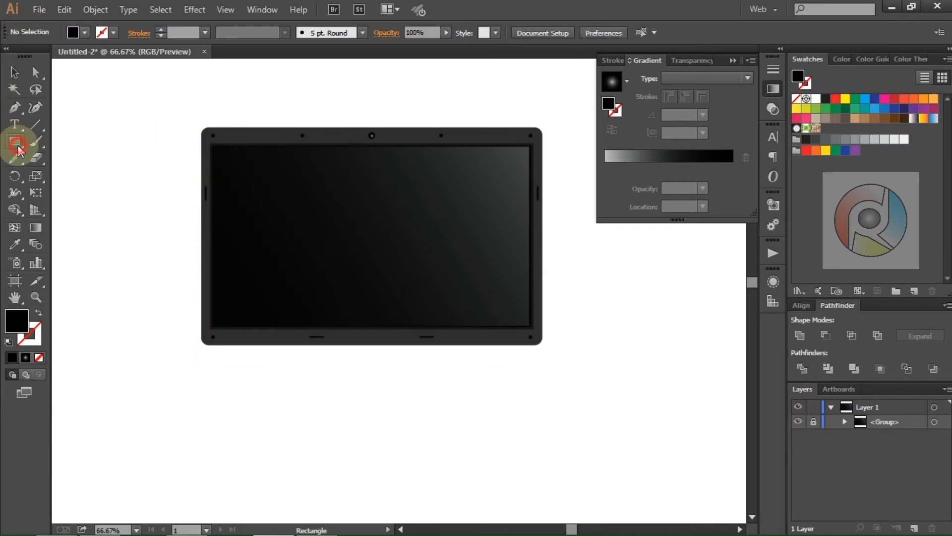
{"action": "scroll", "coordinate": [191, 312], "scroll_direction": "down", "scroll_amount": 2}
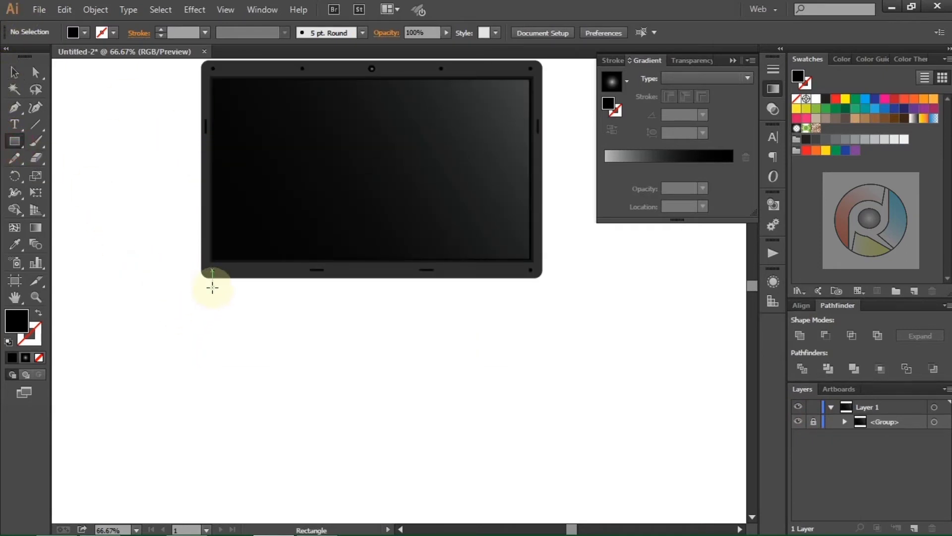
{"action": "left_click_drag", "start_coordinate": [212, 288], "coordinate": [229, 318]}
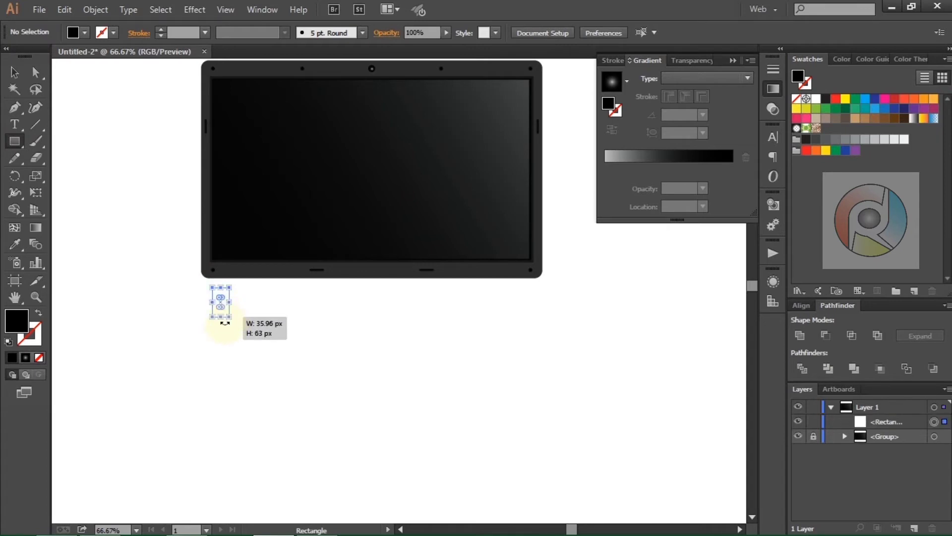
{"action": "double_click", "coordinate": [20, 327]}
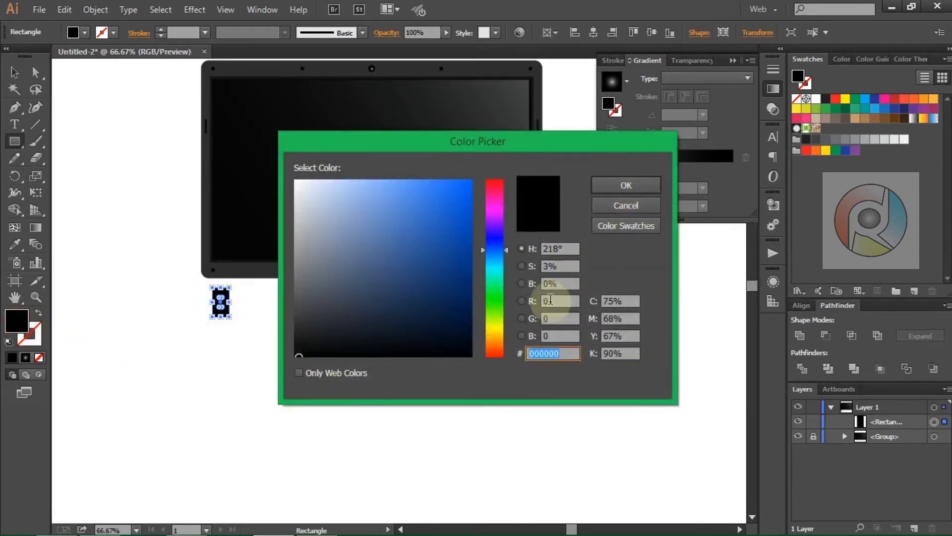
{"action": "left_click", "coordinate": [626, 186]}
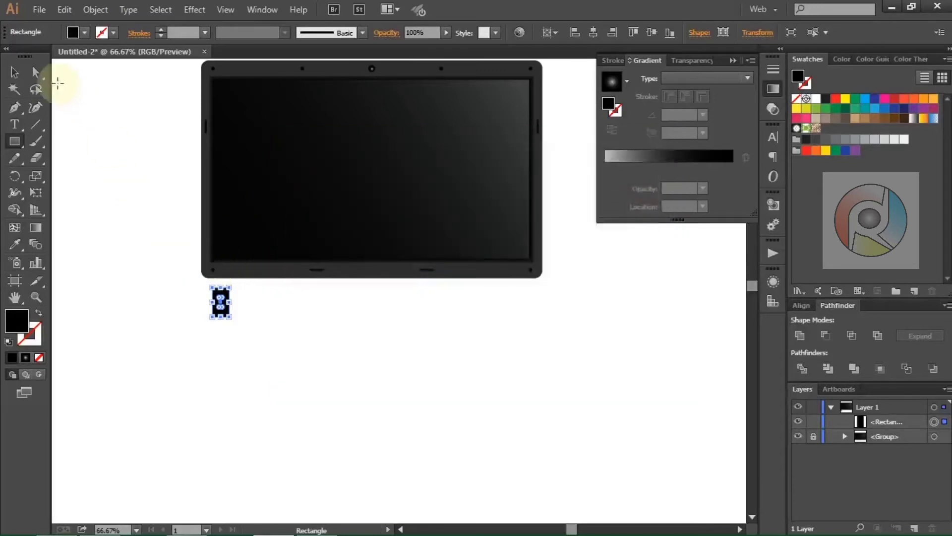
{"action": "left_click", "coordinate": [14, 72]}
{"action": "right_click", "coordinate": [280, 311]}
{"action": "mouse_move", "coordinate": [321, 287]}
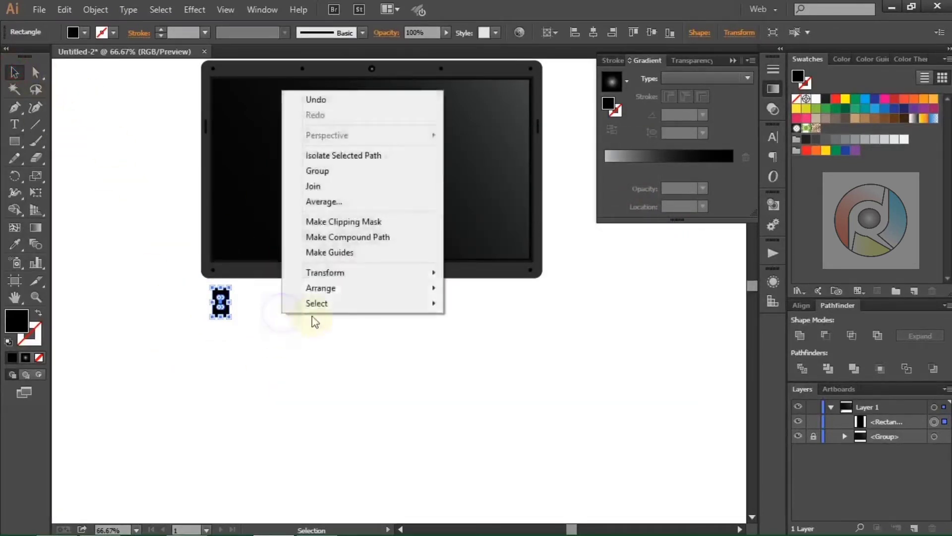
{"action": "left_click", "coordinate": [491, 333]}
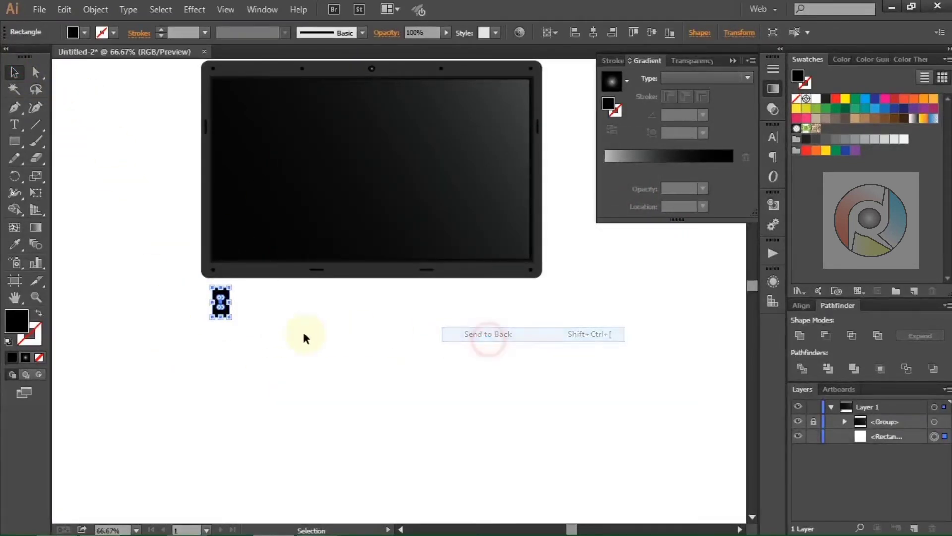
Step: Tuck the foot under the bezel's left corner, copy it to the right corner, then group and centre both
{"action": "left_click", "coordinate": [268, 332]}
{"action": "left_click_drag", "start_coordinate": [221, 303], "coordinate": [222, 287]}
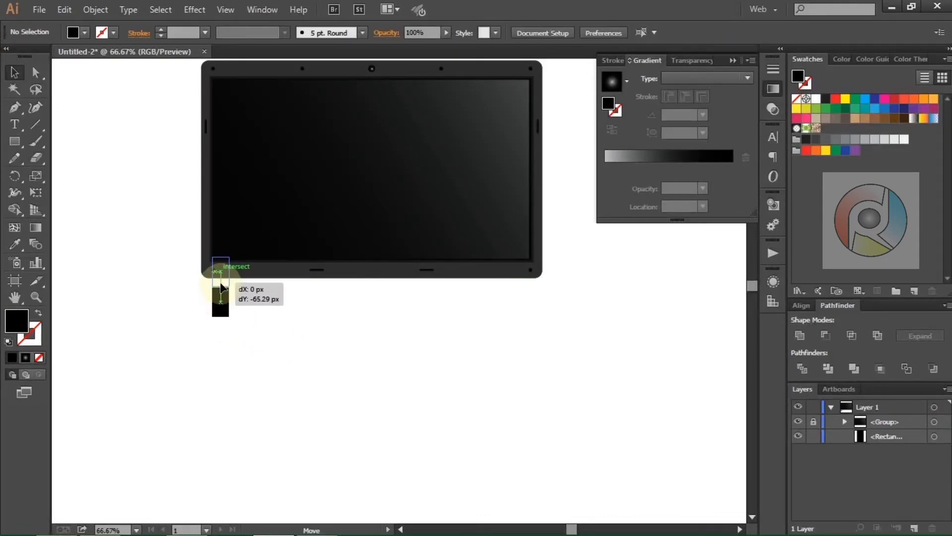
{"action": "left_click_drag", "start_coordinate": [221, 288], "coordinate": [530, 297]}
{"action": "left_click", "coordinate": [225, 283], "text": "shift"}
{"action": "right_click", "coordinate": [125, 215]}
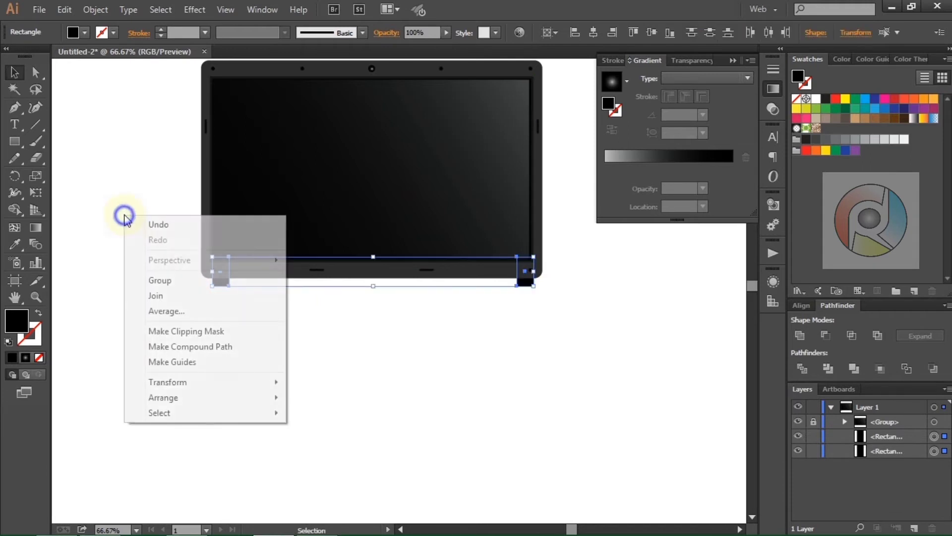
{"action": "left_click", "coordinate": [148, 281]}
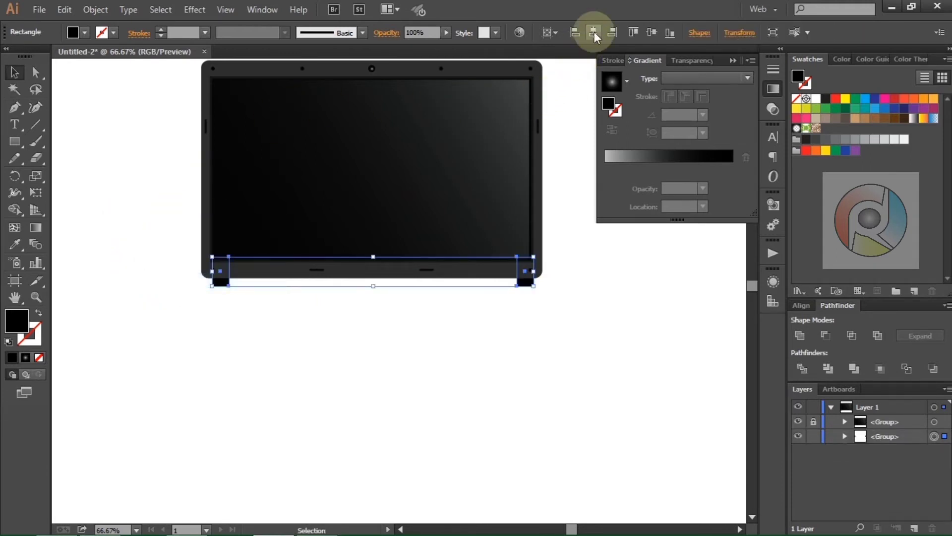
{"action": "left_click", "coordinate": [594, 32]}
{"action": "left_click", "coordinate": [457, 362]}
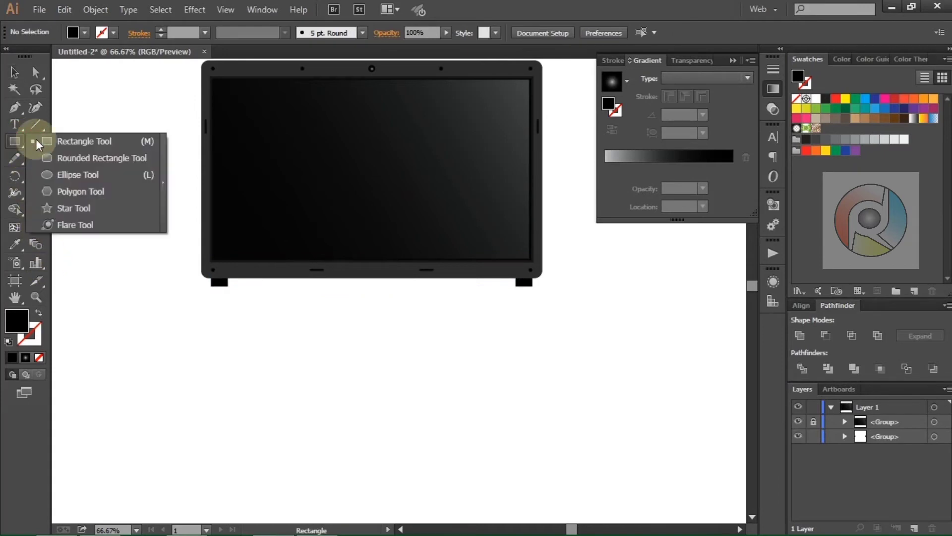
Step: Draw a wide black strip below the screen and resize it to a thin band under the bezel
{"action": "left_click_drag", "start_coordinate": [20, 139], "coordinate": [36, 139]}
{"action": "scroll", "coordinate": [223, 300], "scroll_direction": "up", "scroll_amount": 1}
{"action": "scroll", "coordinate": [223, 300], "scroll_direction": "up", "scroll_amount": 1, "text": "alt"}
{"action": "scroll", "coordinate": [240, 330], "scroll_direction": "up", "scroll_amount": 1}
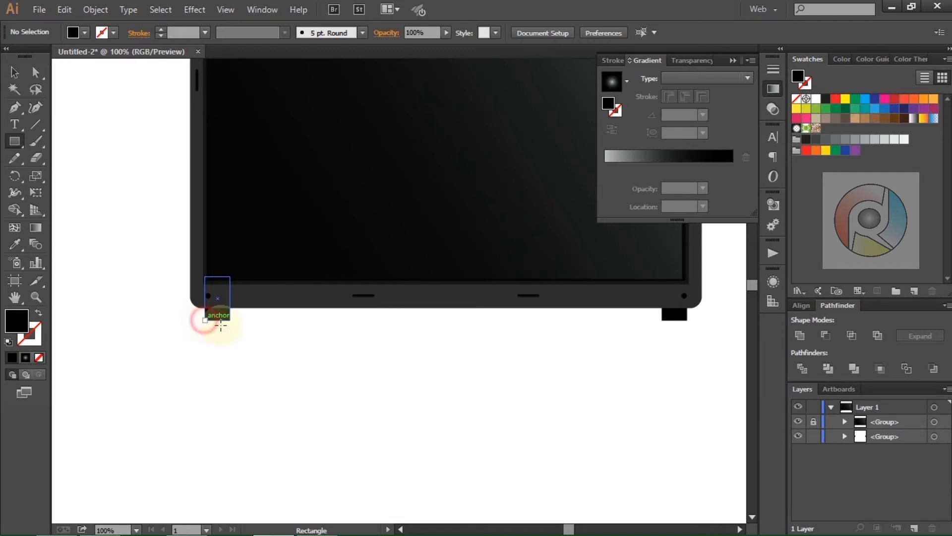
{"action": "left_click_drag", "start_coordinate": [205, 320], "coordinate": [687, 368]}
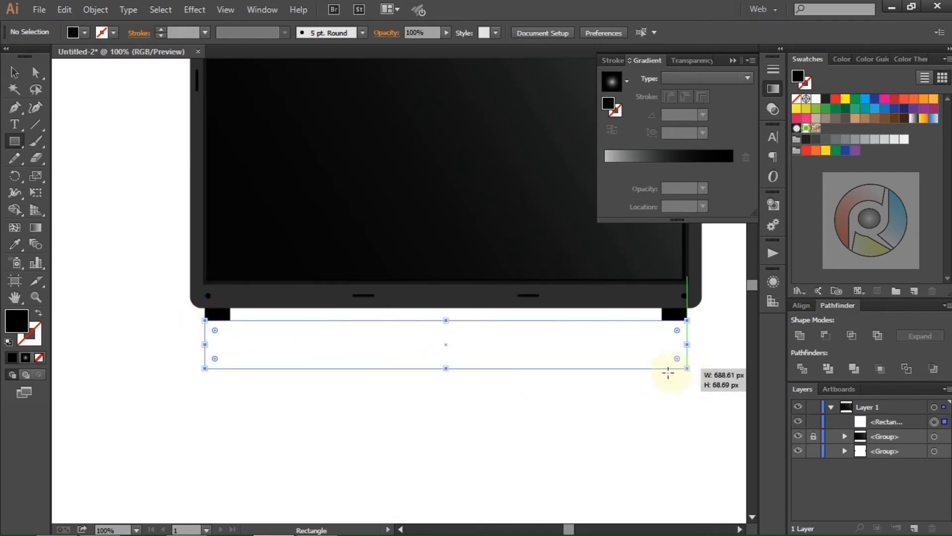
{"action": "left_click", "coordinate": [733, 60]}
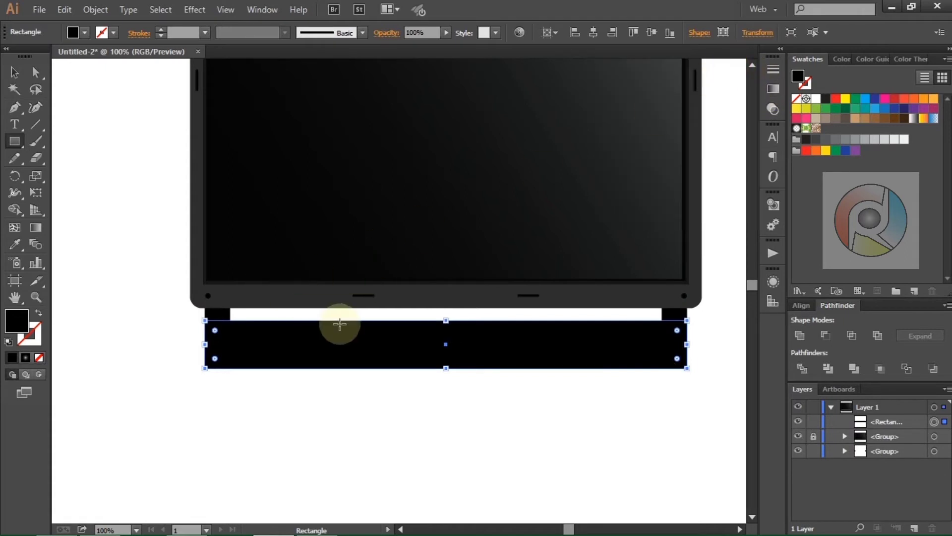
{"action": "left_click", "coordinate": [12, 73]}
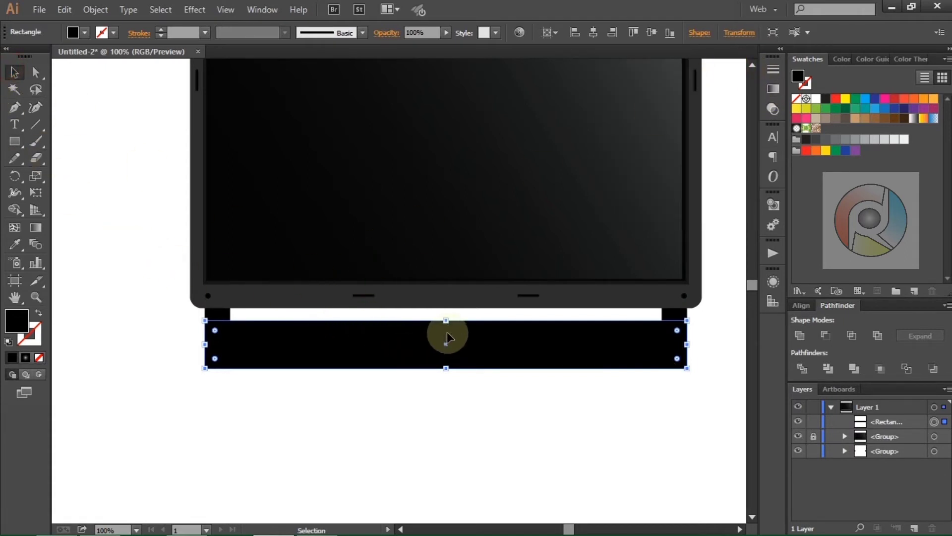
{"action": "left_click_drag", "start_coordinate": [447, 323], "coordinate": [447, 311]}
{"action": "left_click_drag", "start_coordinate": [448, 367], "coordinate": [446, 340]}
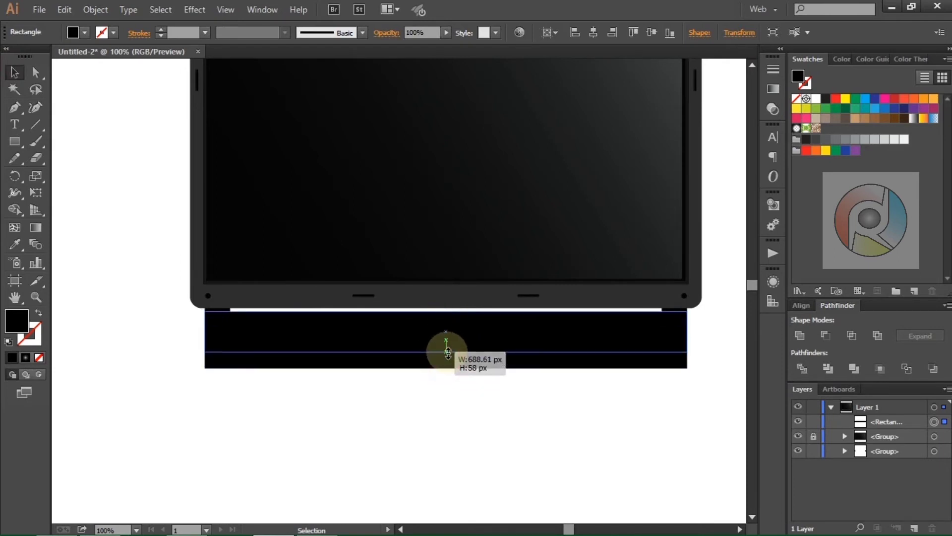
{"action": "left_click_drag", "start_coordinate": [438, 398], "coordinate": [438, 400]}
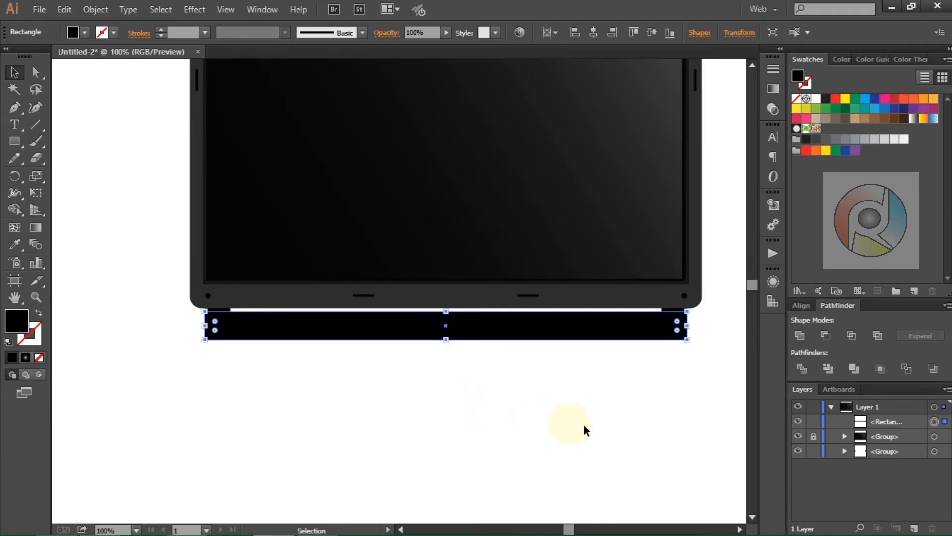
Step: Unite the strip with the bezel's lower group and send the merged shape to the back
{"action": "left_click", "coordinate": [935, 451], "text": "shift"}
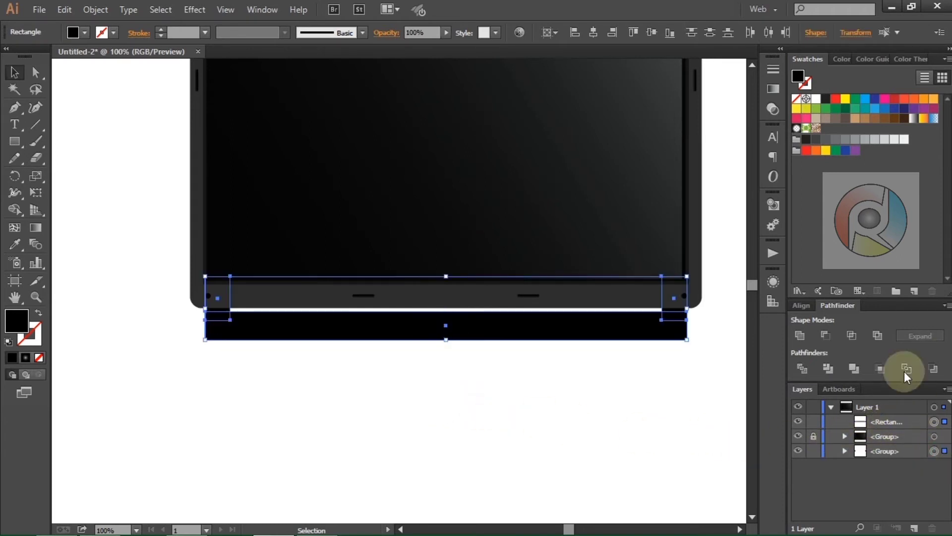
{"action": "left_click", "coordinate": [804, 335]}
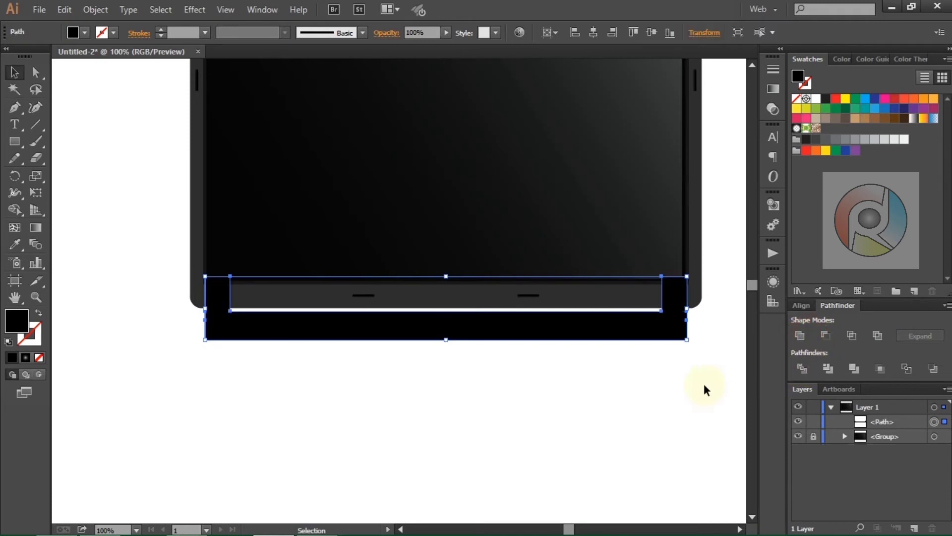
{"action": "right_click", "coordinate": [672, 390]}
{"action": "mouse_move", "coordinate": [711, 363]}
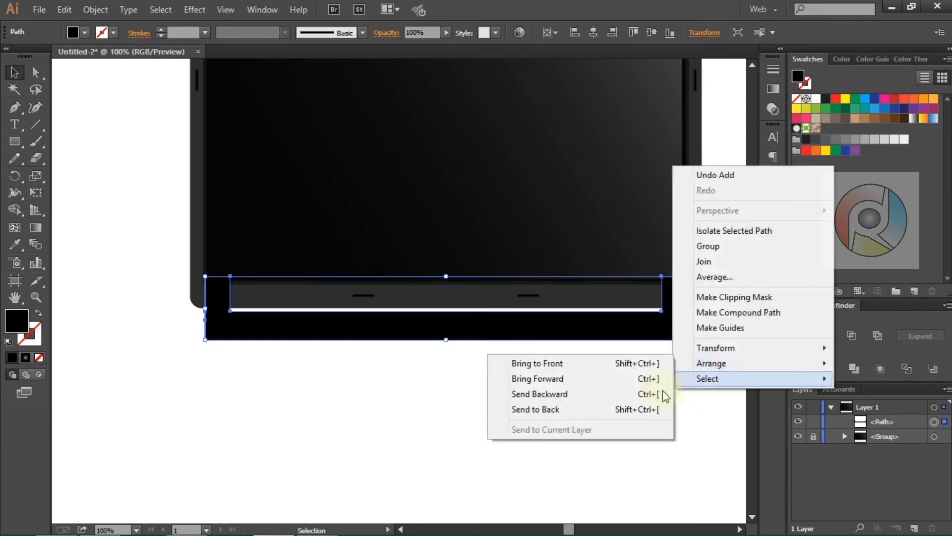
{"action": "left_click", "coordinate": [635, 412]}
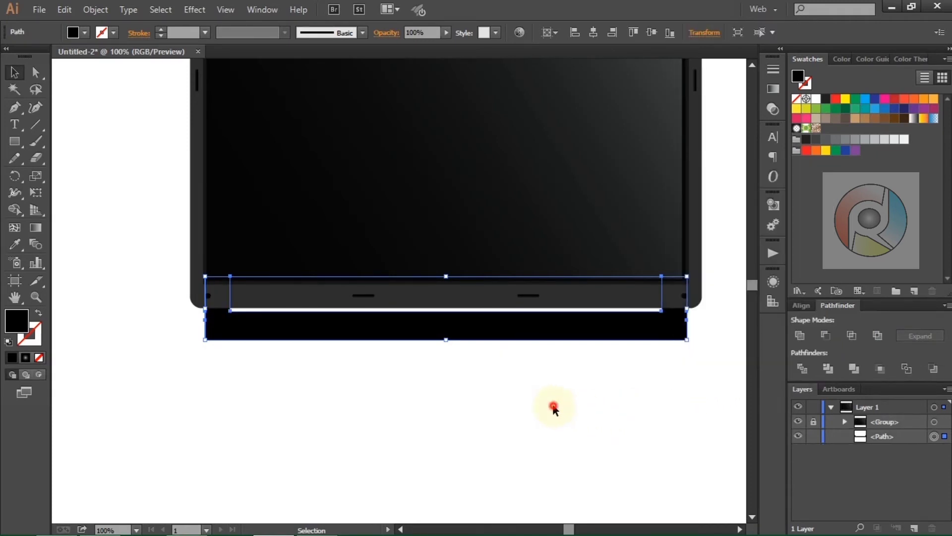
{"action": "left_click", "coordinate": [554, 408]}
{"action": "left_click_drag", "start_coordinate": [540, 382], "coordinate": [468, 382]}
{"action": "scroll", "coordinate": [466, 379], "scroll_direction": "down", "scroll_amount": 1}
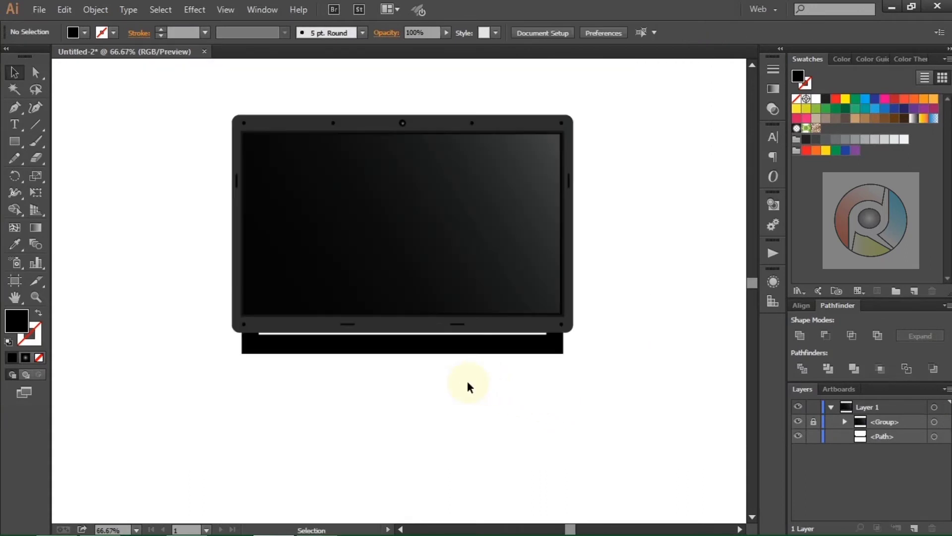
Step: Draw a wide rectangle below the laptop, sample the bezel's dark grey, and move it under the screen
{"action": "left_click", "coordinate": [15, 141]}
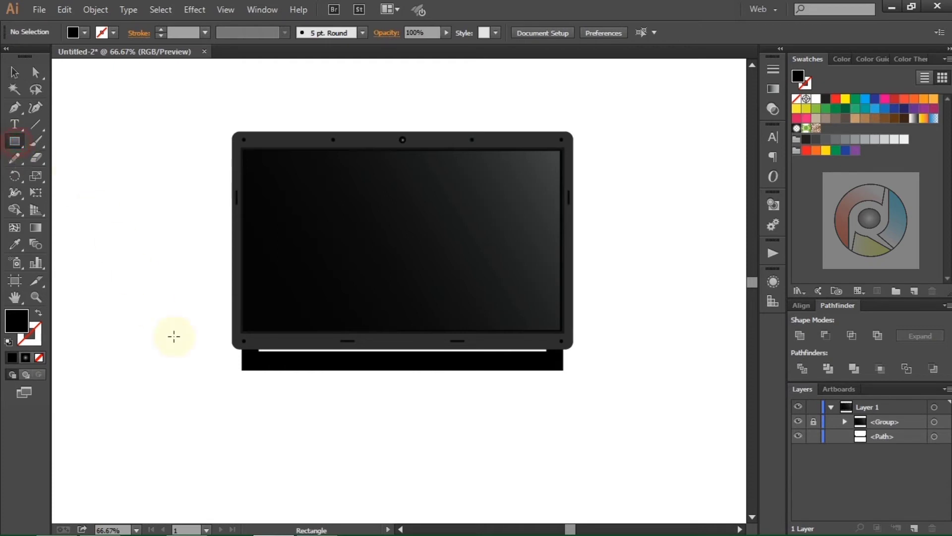
{"action": "scroll", "coordinate": [173, 337], "scroll_direction": "down", "scroll_amount": 2}
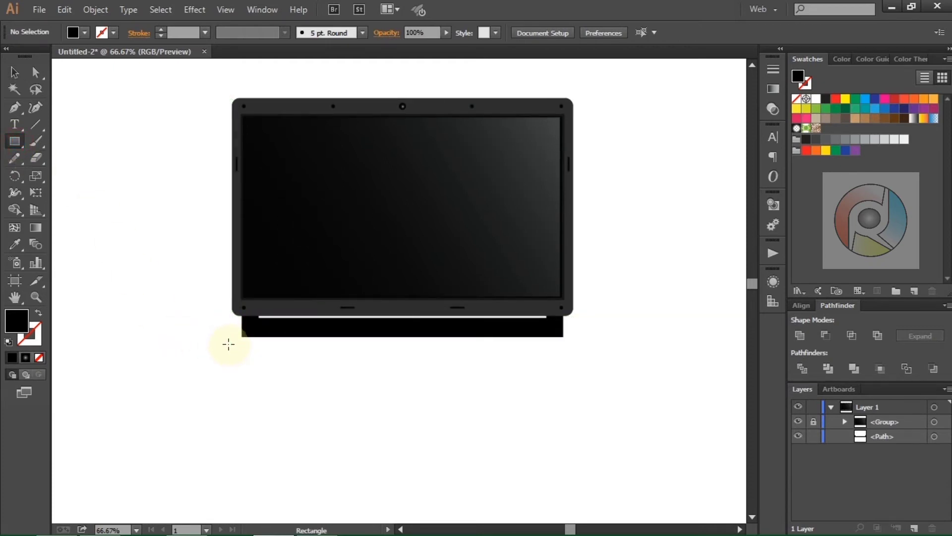
{"action": "left_click_drag", "start_coordinate": [231, 347], "coordinate": [573, 420]}
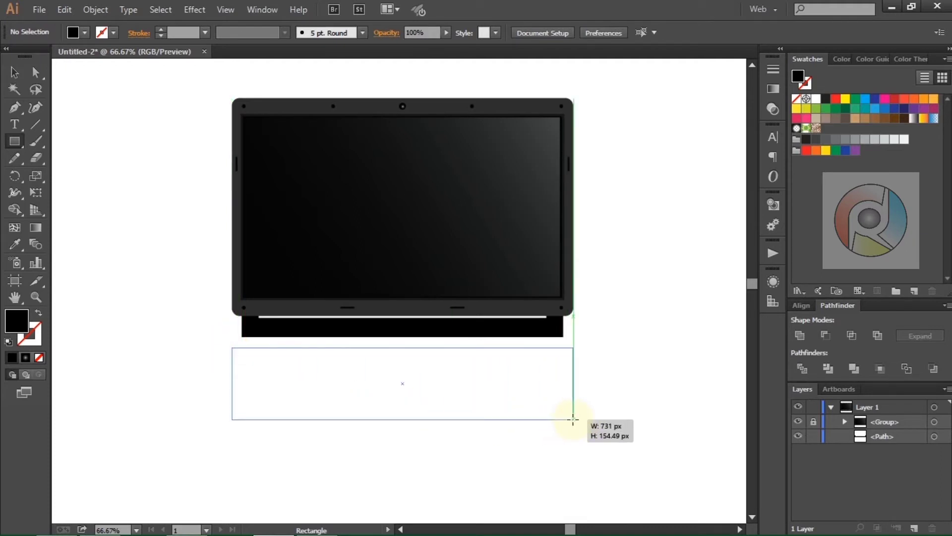
{"action": "left_click_drag", "start_coordinate": [573, 419], "coordinate": [573, 419]}
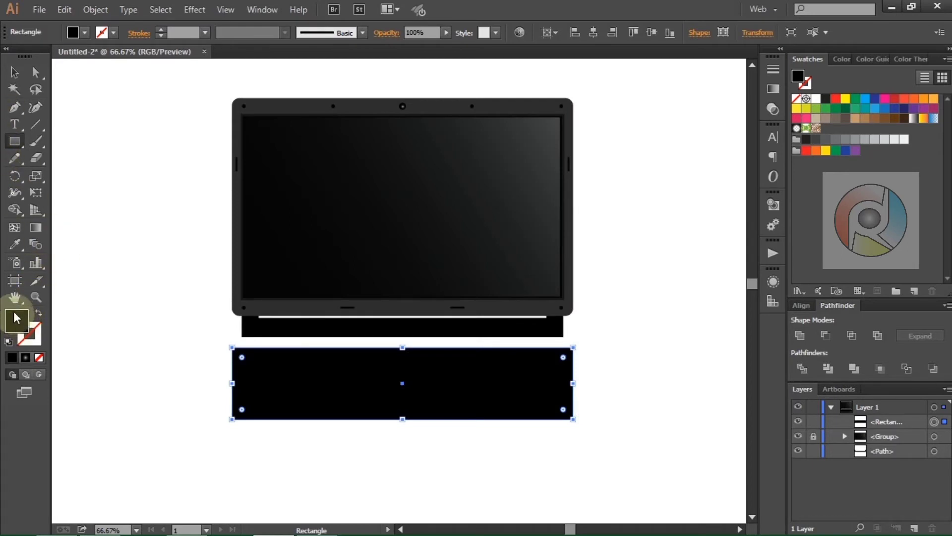
{"action": "left_click", "coordinate": [15, 244]}
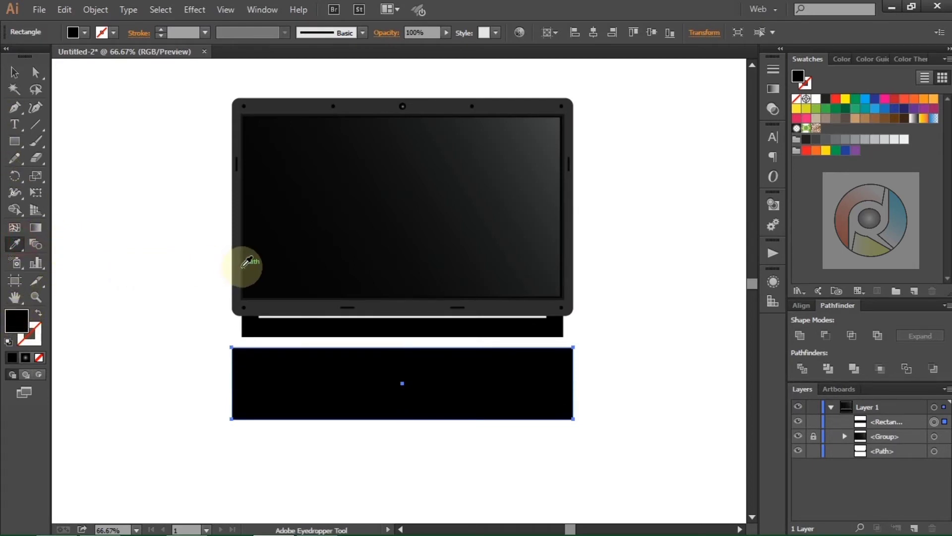
{"action": "left_click", "coordinate": [240, 259]}
{"action": "left_click", "coordinate": [16, 73]}
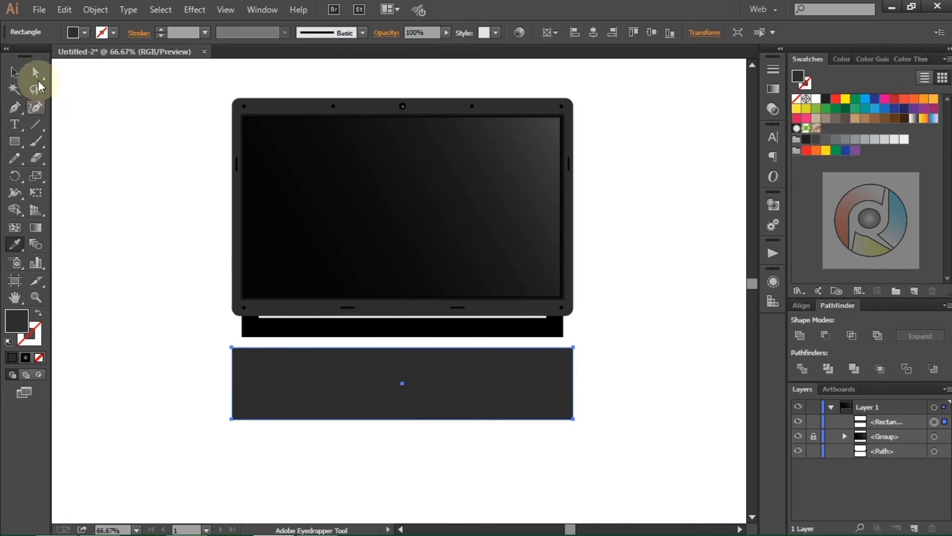
{"action": "left_click_drag", "start_coordinate": [358, 389], "coordinate": [360, 365]}
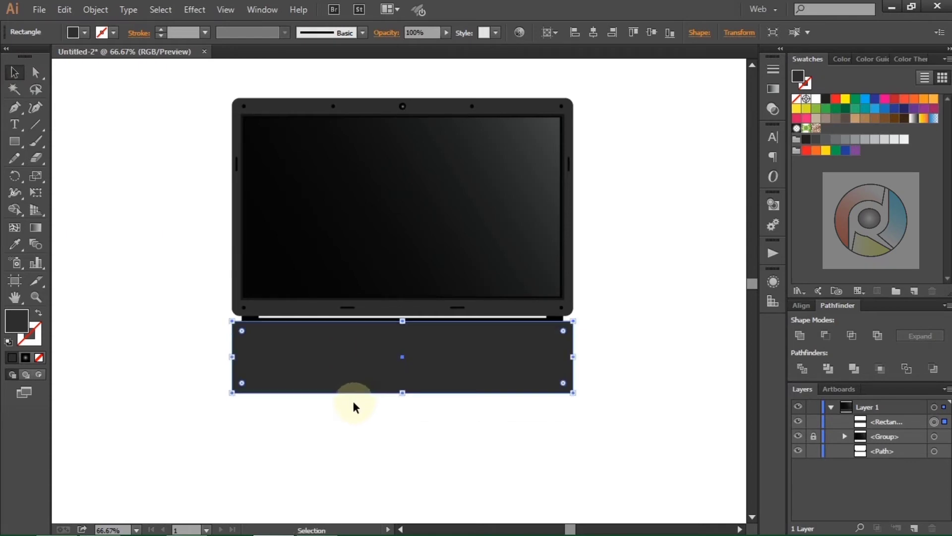
Step: Set the deck rectangle's fill colour to #39393A
{"action": "scroll", "coordinate": [297, 436], "scroll_direction": "down", "scroll_amount": 2}
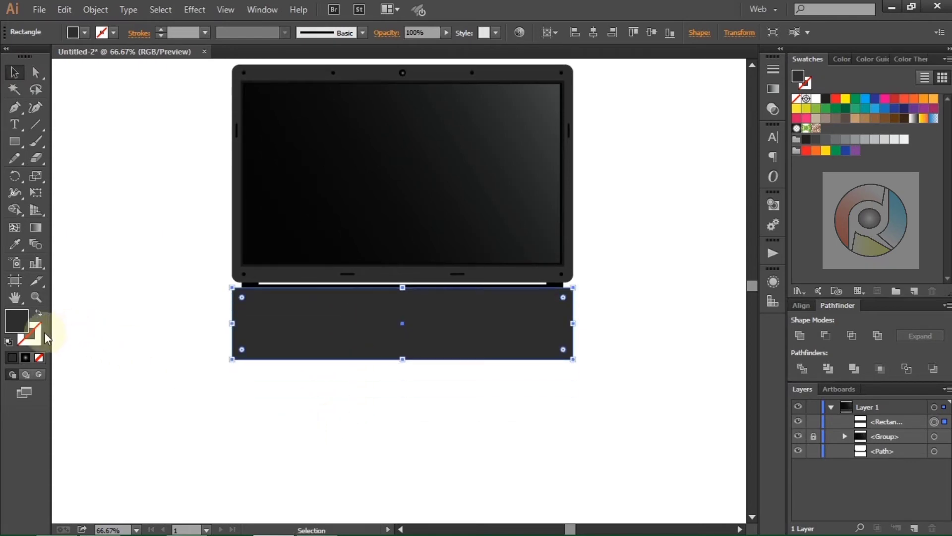
{"action": "double_click", "coordinate": [17, 320]}
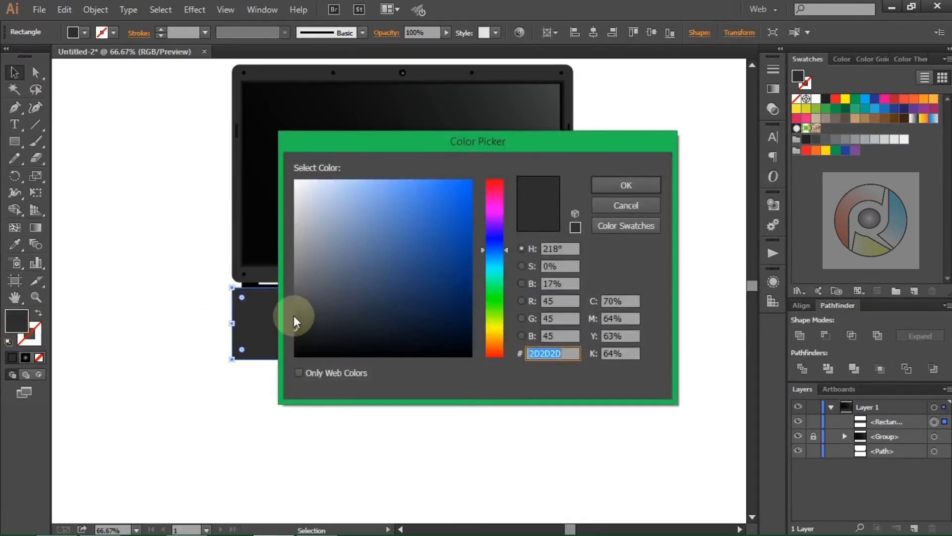
{"action": "left_click", "coordinate": [299, 315]}
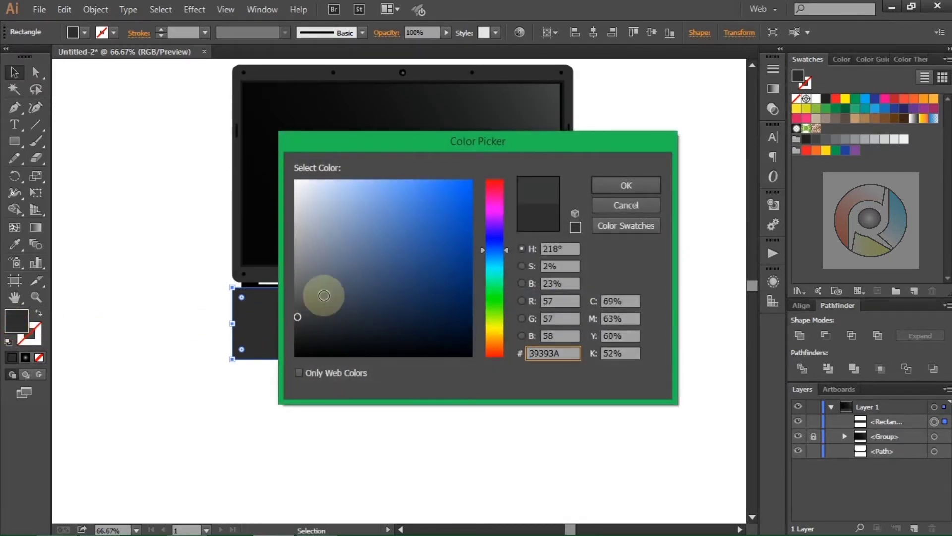
{"action": "left_click", "coordinate": [626, 186]}
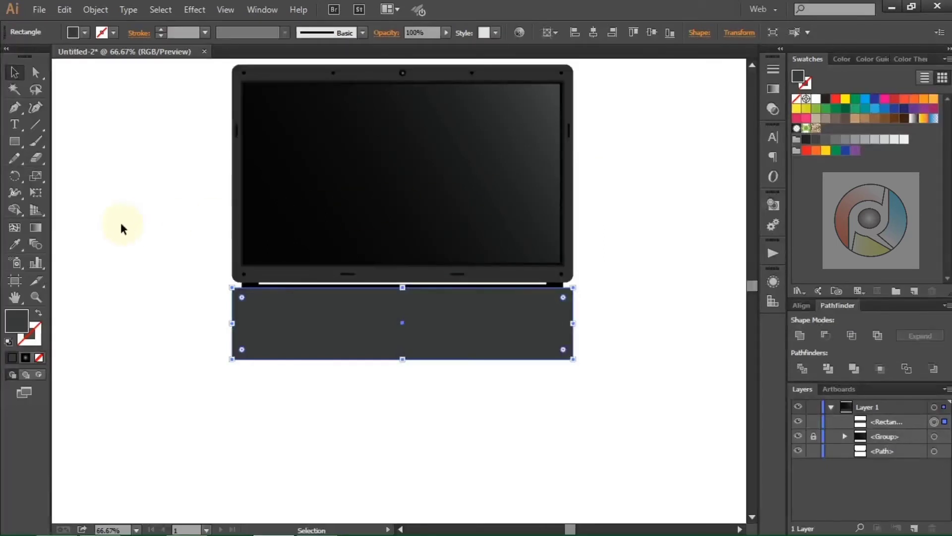
{"action": "left_click", "coordinate": [125, 224]}
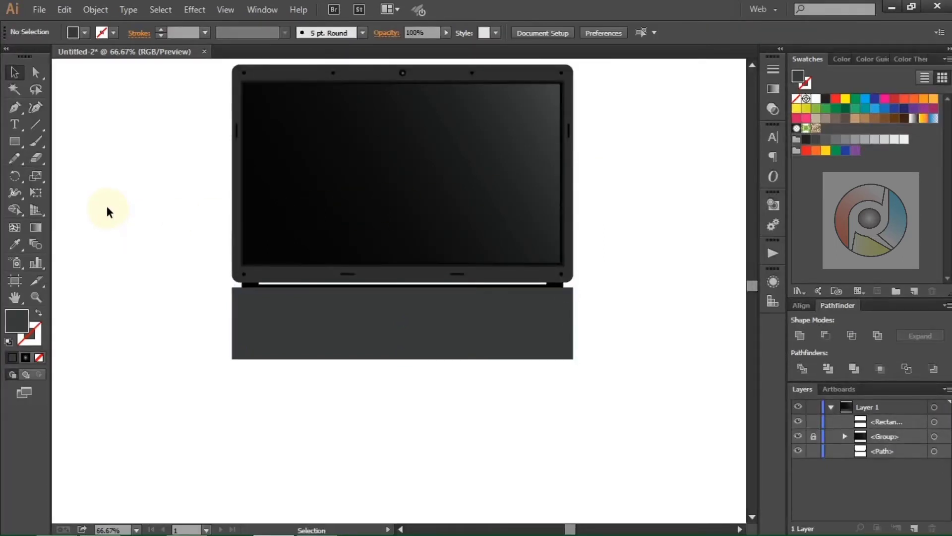
Step: Pull the keyboard deck's bottom-left corner outward to slant its left side
{"action": "left_click", "coordinate": [35, 72]}
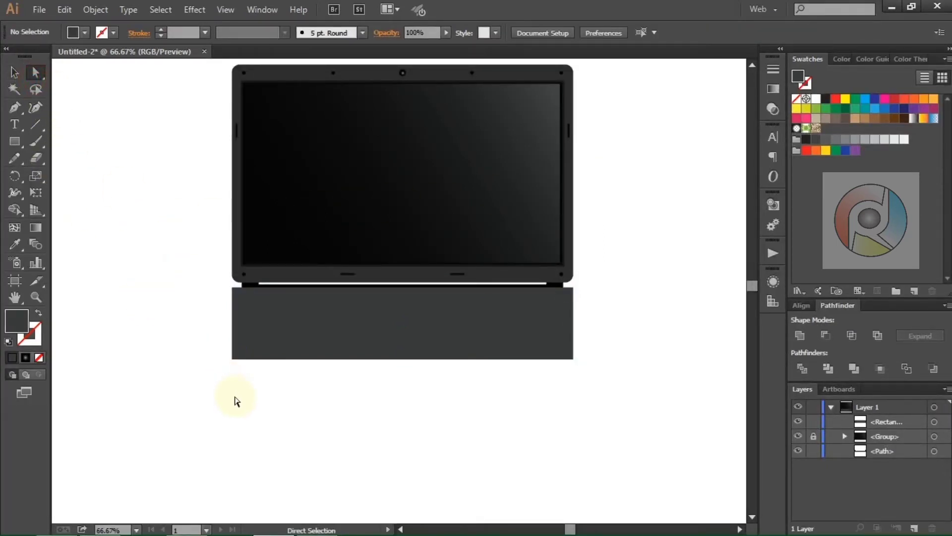
{"action": "left_click", "coordinate": [233, 362]}
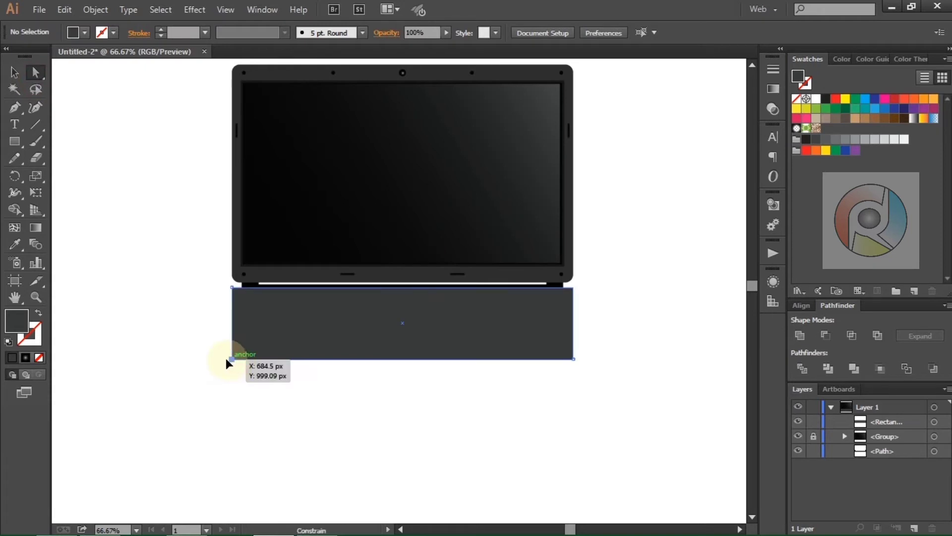
{"action": "left_click_drag", "start_coordinate": [227, 360], "coordinate": [196, 356]}
{"action": "left_click_drag", "start_coordinate": [173, 320], "coordinate": [173, 320]}
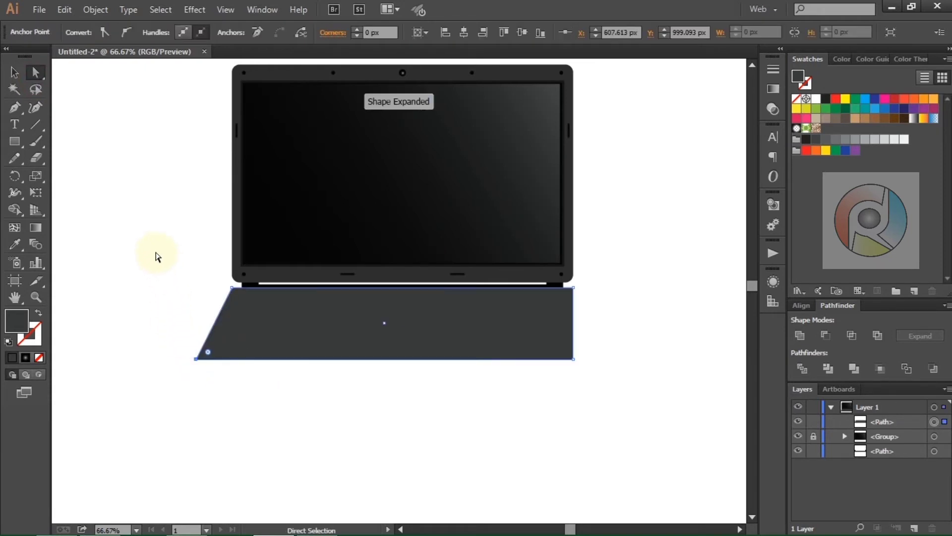
{"action": "left_click", "coordinate": [155, 254]}
Step: Draw a tall black guide rectangle and move it to the laptop's right side
{"action": "left_click", "coordinate": [14, 141]}
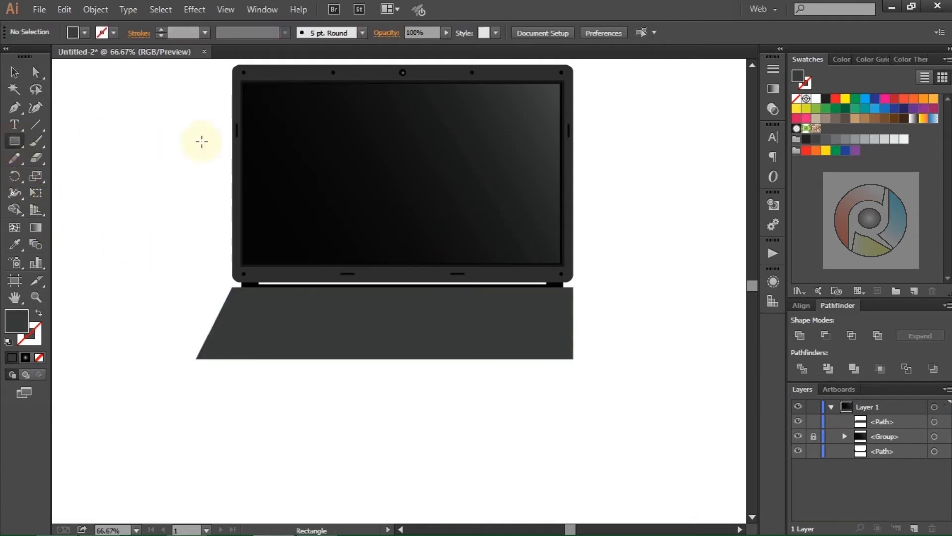
{"action": "mouse_move", "coordinate": [232, 145]}
{"action": "left_mouse_down"}
{"action": "mouse_move", "coordinate": [198, 164]}
{"action": "mouse_move", "coordinate": [177, 213]}
{"action": "mouse_move", "coordinate": [183, 346]}
{"action": "mouse_move", "coordinate": [196, 358]}
{"action": "left_mouse_up"}
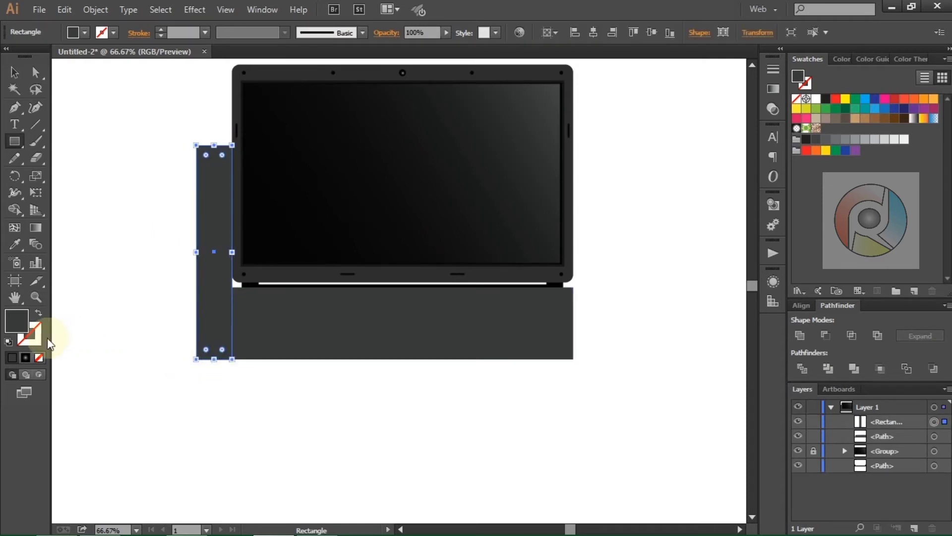
{"action": "double_click", "coordinate": [16, 321]}
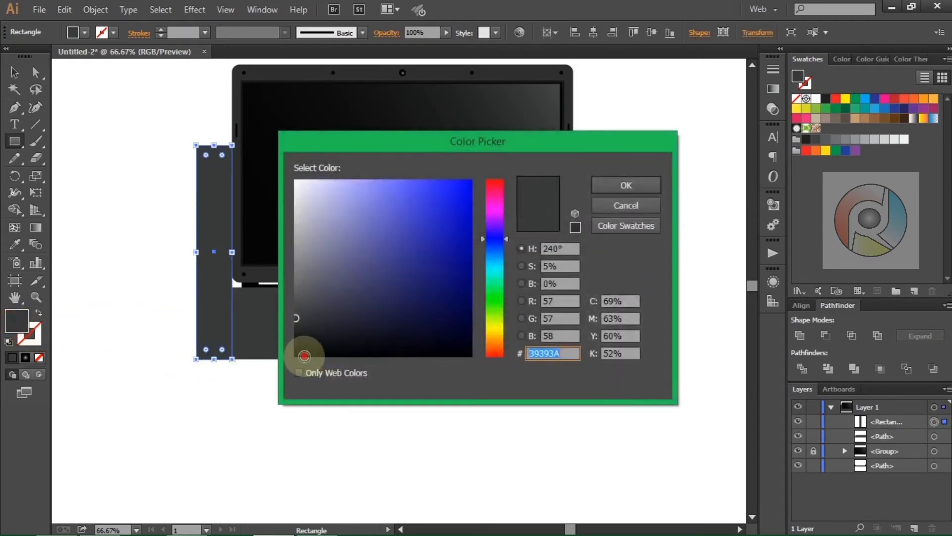
{"action": "left_click", "coordinate": [304, 355]}
{"action": "left_click", "coordinate": [626, 185]}
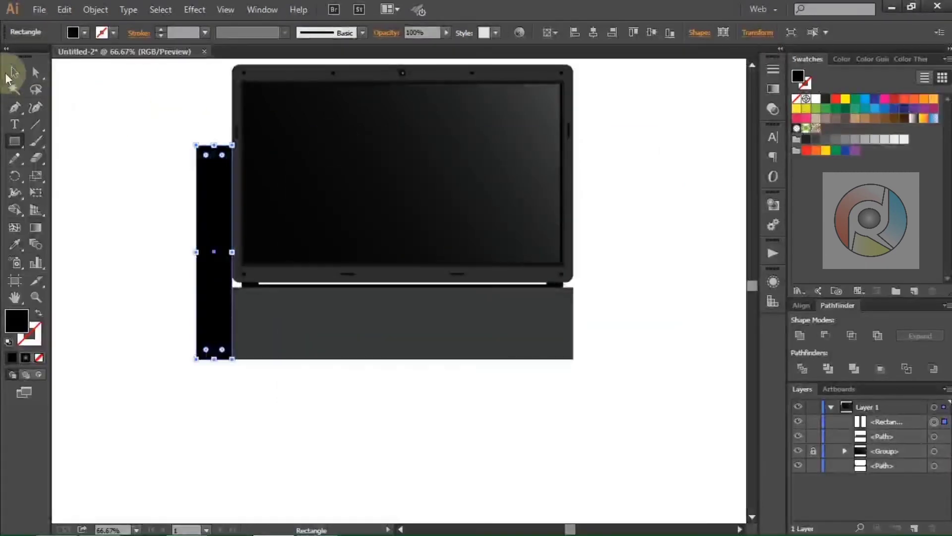
{"action": "left_click", "coordinate": [11, 73]}
{"action": "left_click", "coordinate": [122, 165]}
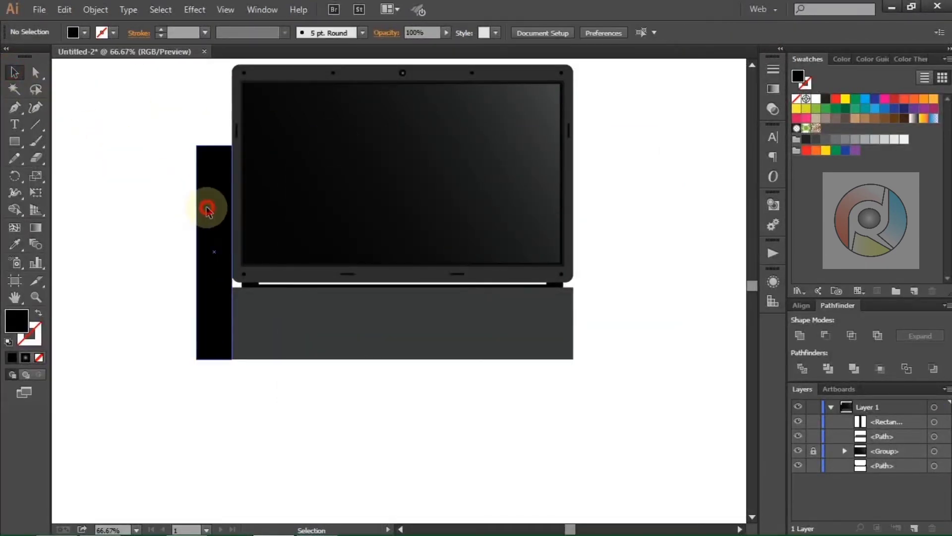
{"action": "mouse_move", "coordinate": [207, 210]}
{"action": "left_mouse_down"}
{"action": "mouse_move", "coordinate": [588, 218]}
{"action": "mouse_move", "coordinate": [582, 211]}
{"action": "left_mouse_up"}
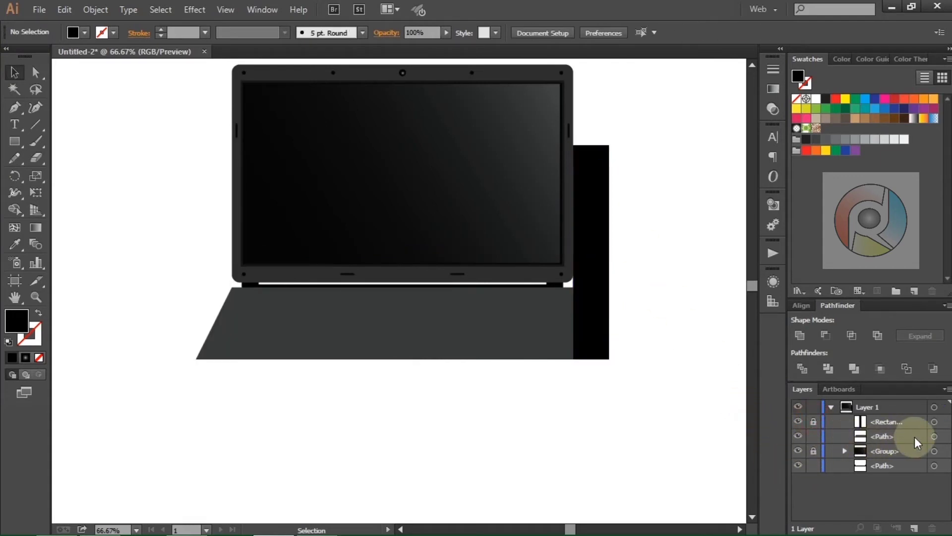
Step: Drag the deck's bottom-right corner out to the guide's edge, then cut the black guide away
{"action": "left_click", "coordinate": [43, 74]}
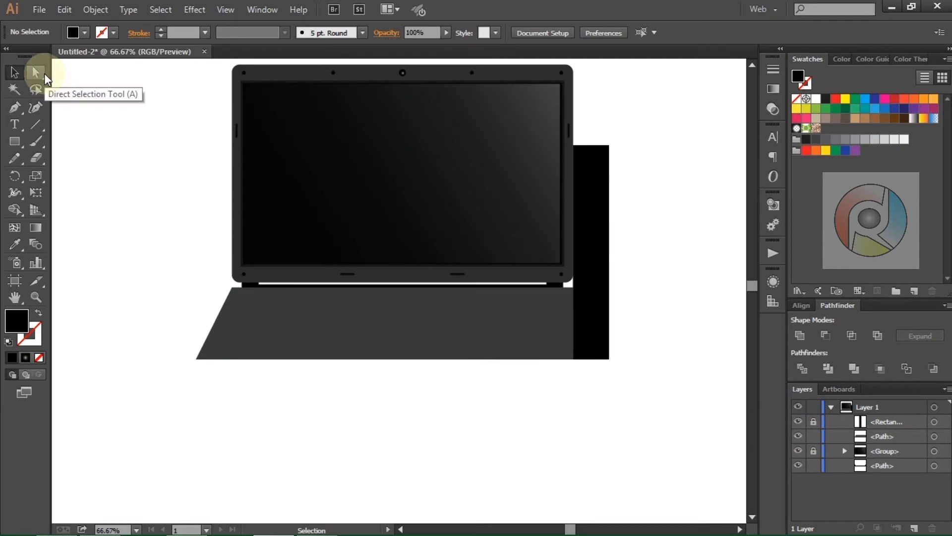
{"action": "left_click", "coordinate": [565, 360]}
{"action": "left_click_drag", "start_coordinate": [571, 361], "coordinate": [609, 362]}
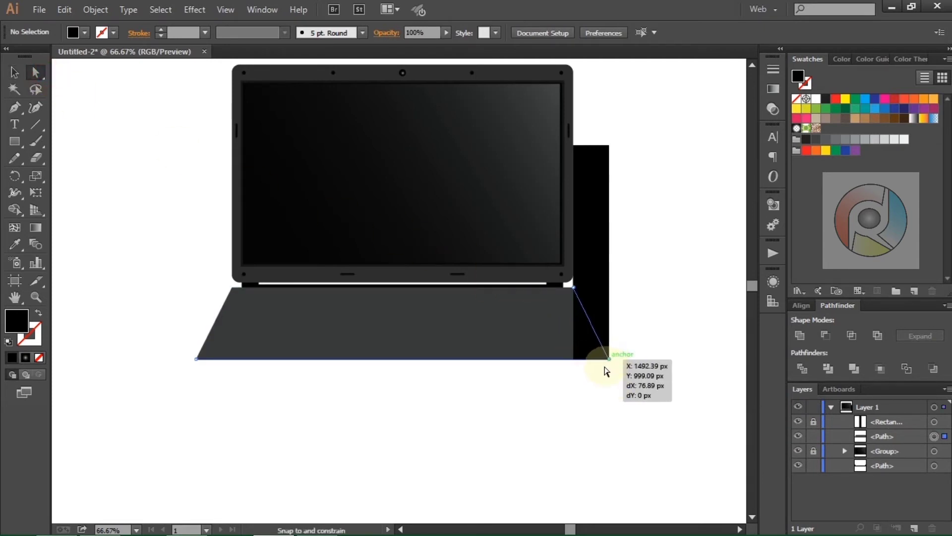
{"action": "left_click", "coordinate": [14, 72]}
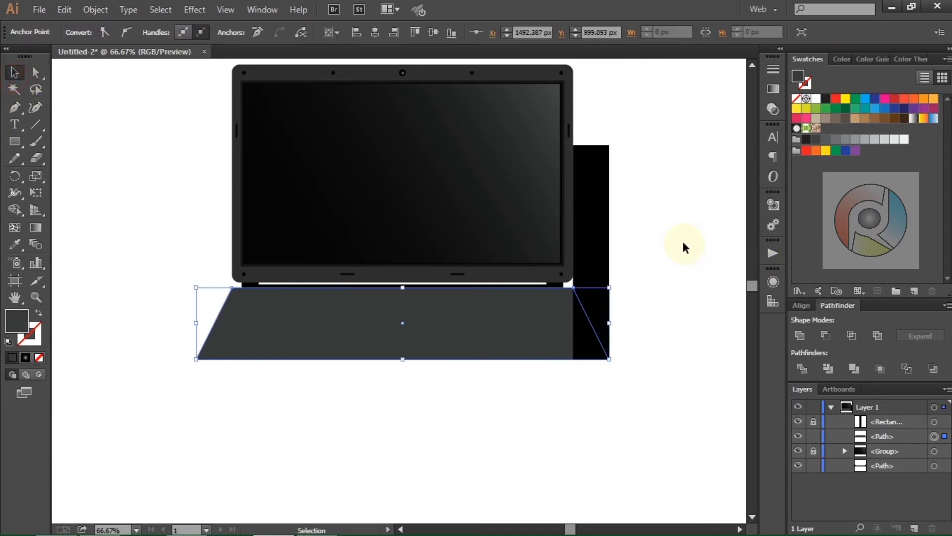
{"action": "left_click", "coordinate": [665, 240]}
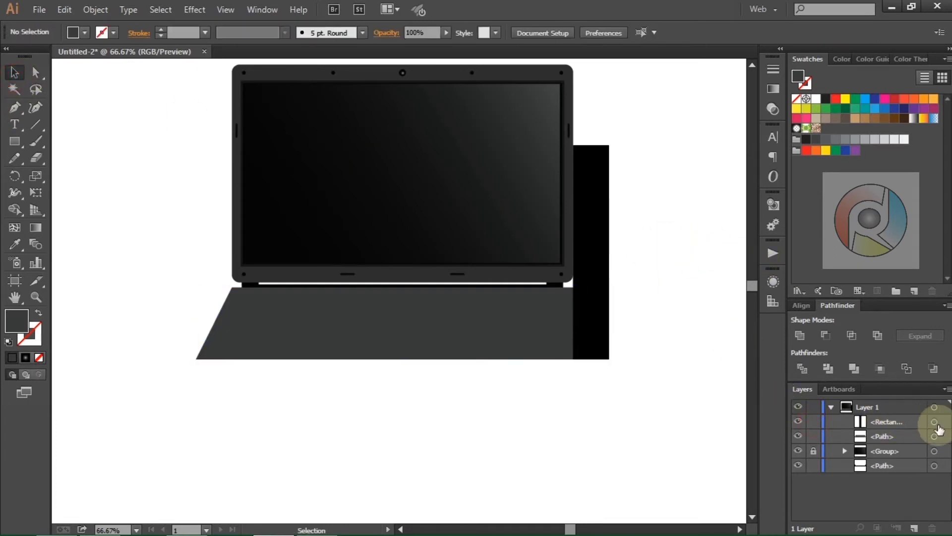
{"action": "left_click", "coordinate": [934, 421]}
{"action": "left_click", "coordinate": [65, 10]}
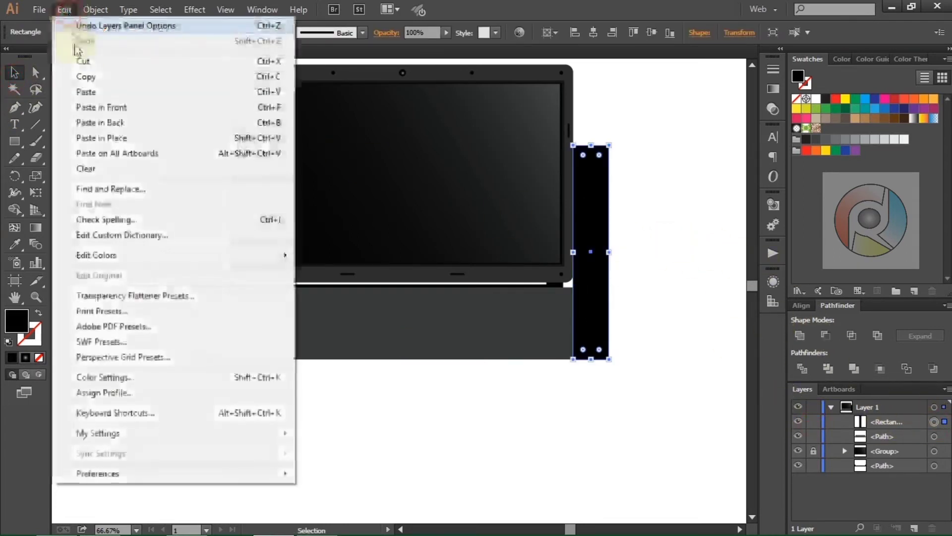
{"action": "left_click", "coordinate": [55, 61]}
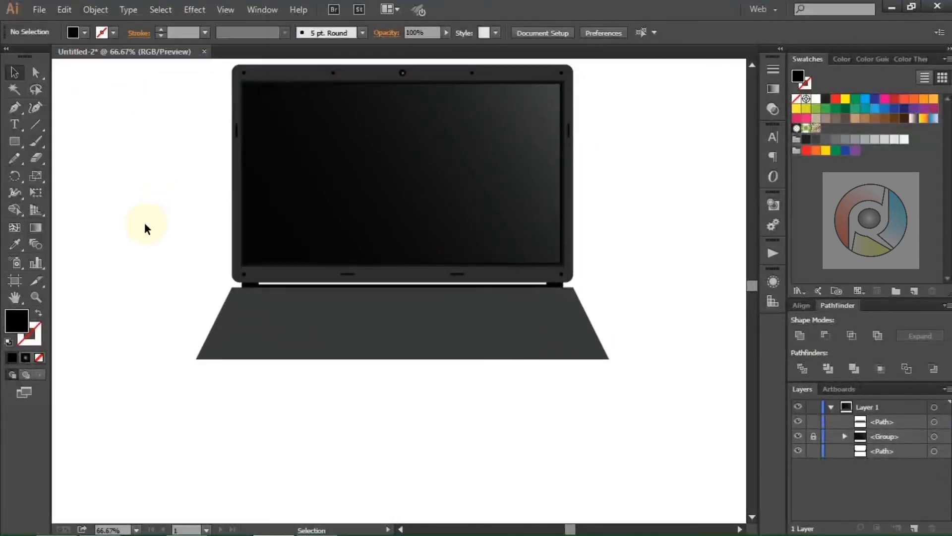
Step: Draw a small black square below the laptop and paste two copies in front of it
{"action": "scroll", "coordinate": [145, 224], "scroll_direction": "down", "scroll_amount": 1}
{"action": "scroll", "coordinate": [145, 224], "scroll_direction": "down", "scroll_amount": 1}
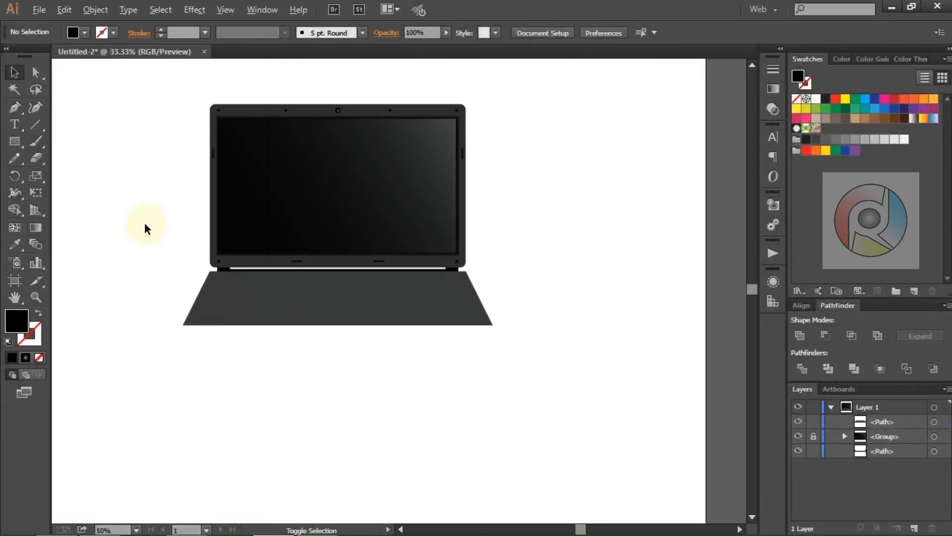
{"action": "left_click", "coordinate": [16, 144]}
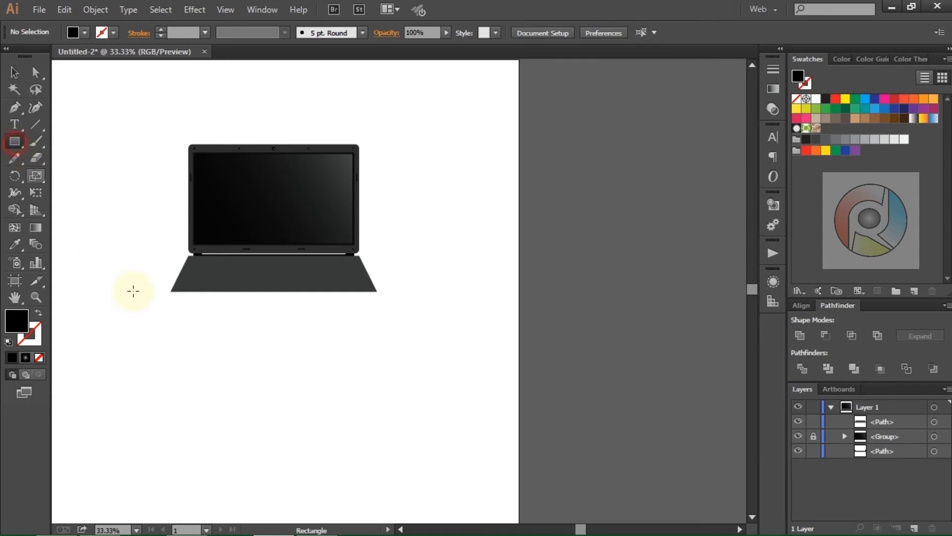
{"action": "left_click_drag", "start_coordinate": [167, 318], "coordinate": [194, 361]}
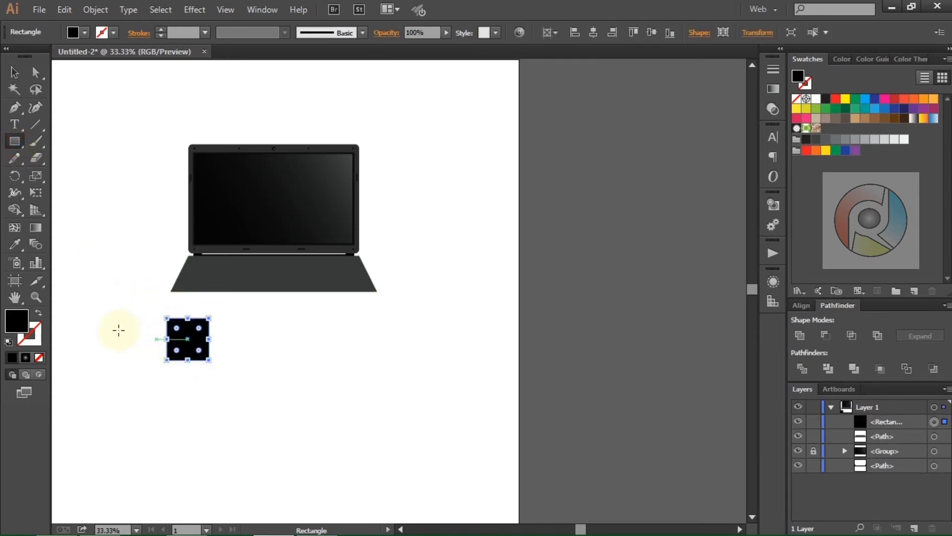
{"action": "left_click", "coordinate": [65, 9]}
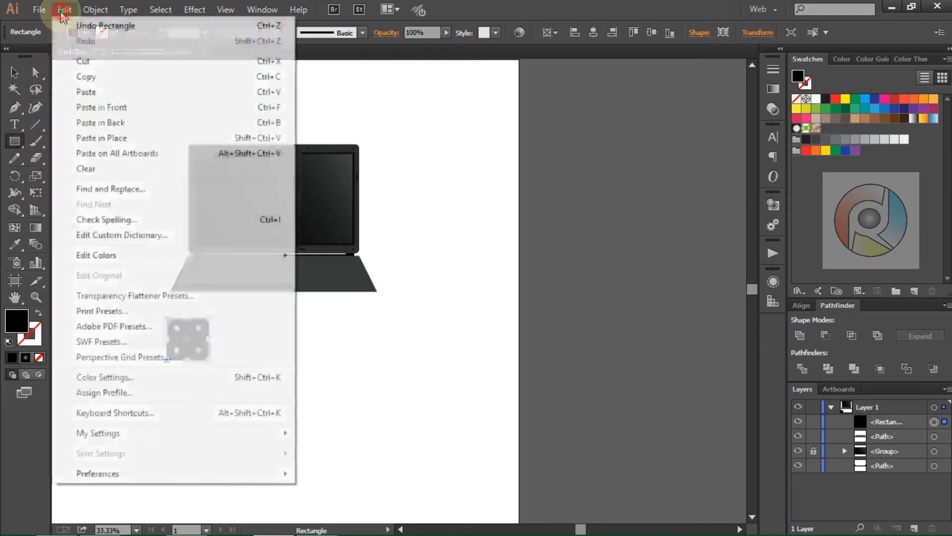
{"action": "left_click", "coordinate": [83, 76]}
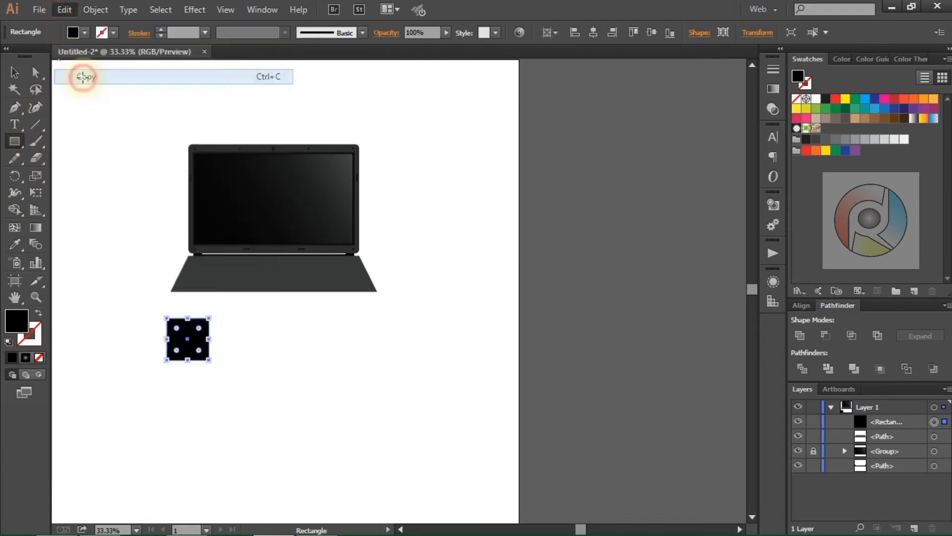
{"action": "left_click", "coordinate": [64, 10]}
{"action": "left_click", "coordinate": [116, 107]}
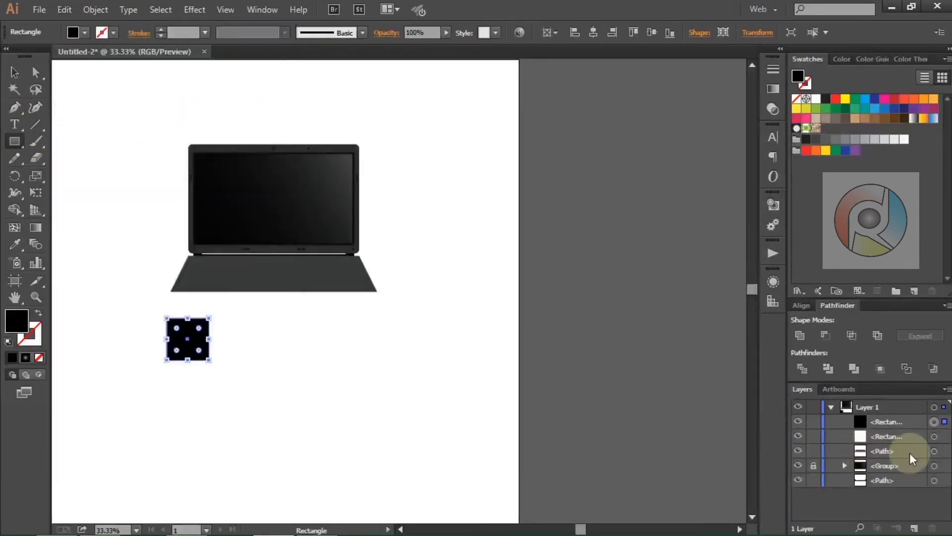
{"action": "left_click", "coordinate": [65, 9]}
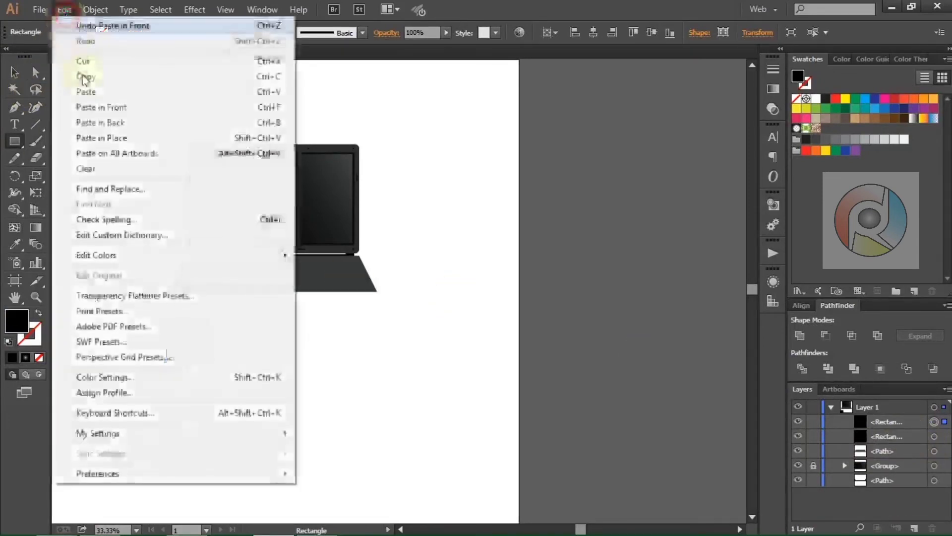
{"action": "left_click", "coordinate": [106, 107]}
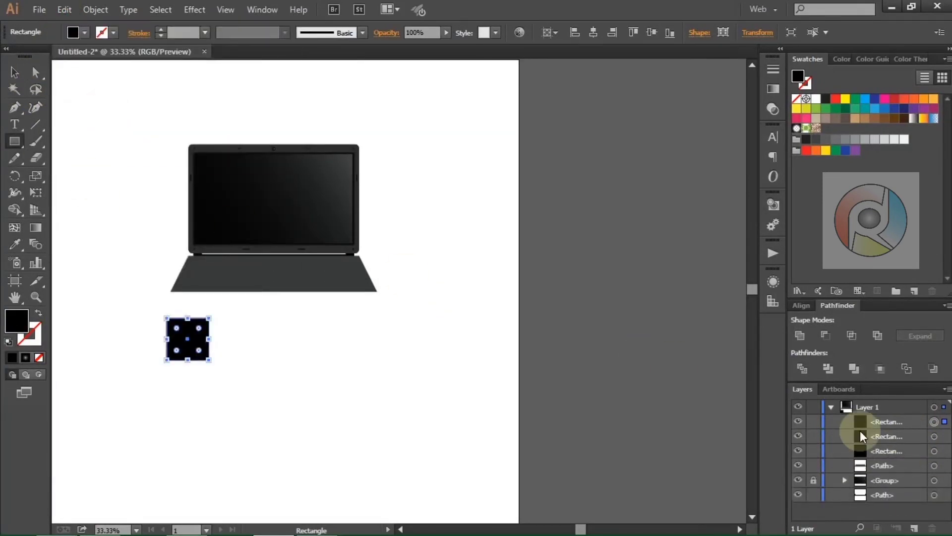
Step: Shrink the top copy and apply Minus Front to leave a hollow square frame
{"action": "left_click", "coordinate": [15, 72]}
{"action": "left_click", "coordinate": [199, 330]}
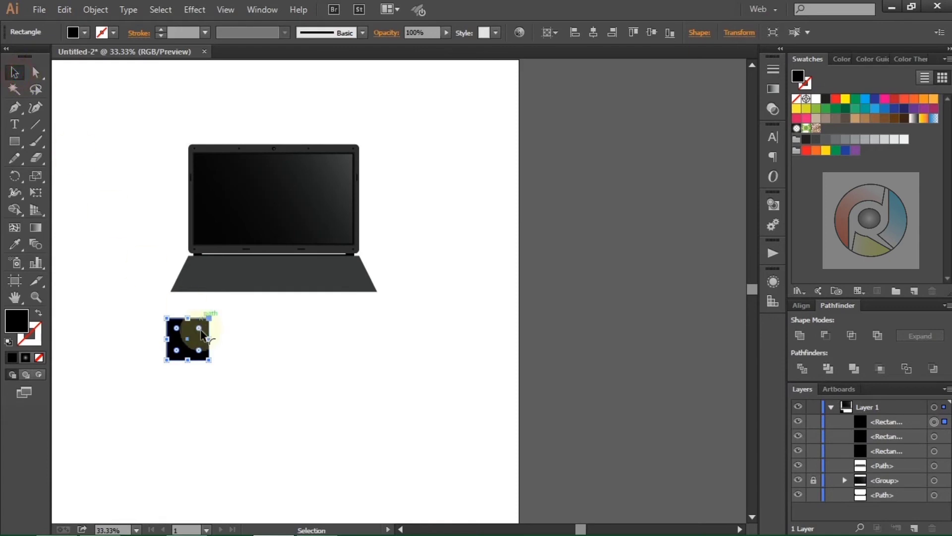
{"action": "scroll", "coordinate": [198, 331], "scroll_direction": "up", "scroll_amount": 1}
{"action": "scroll", "coordinate": [199, 333], "scroll_direction": "up", "scroll_amount": 1}
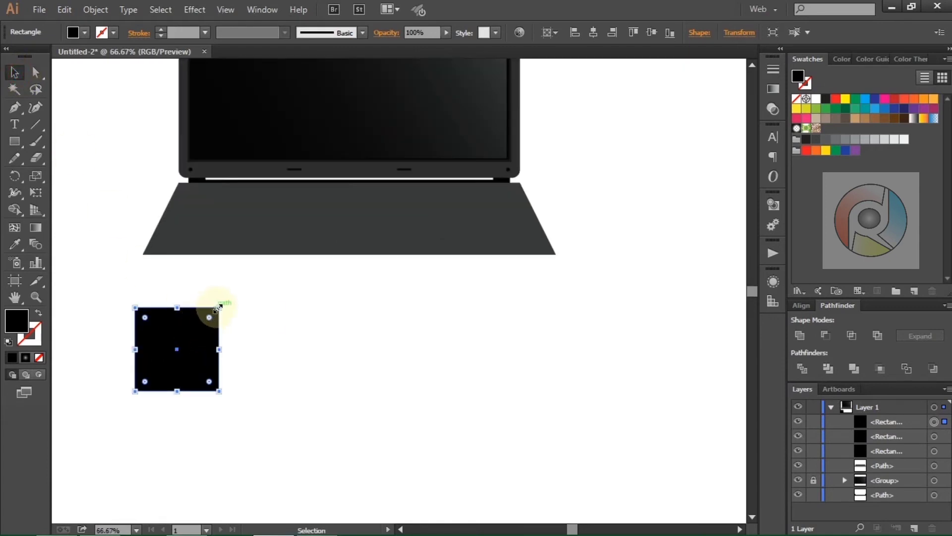
{"action": "left_click_drag", "start_coordinate": [218, 309], "coordinate": [211, 304]}
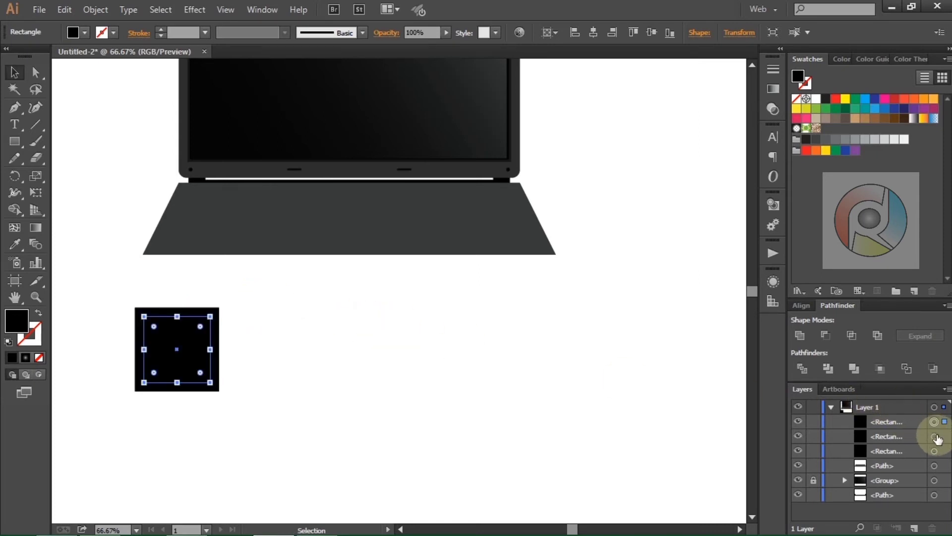
{"action": "left_click", "coordinate": [826, 335]}
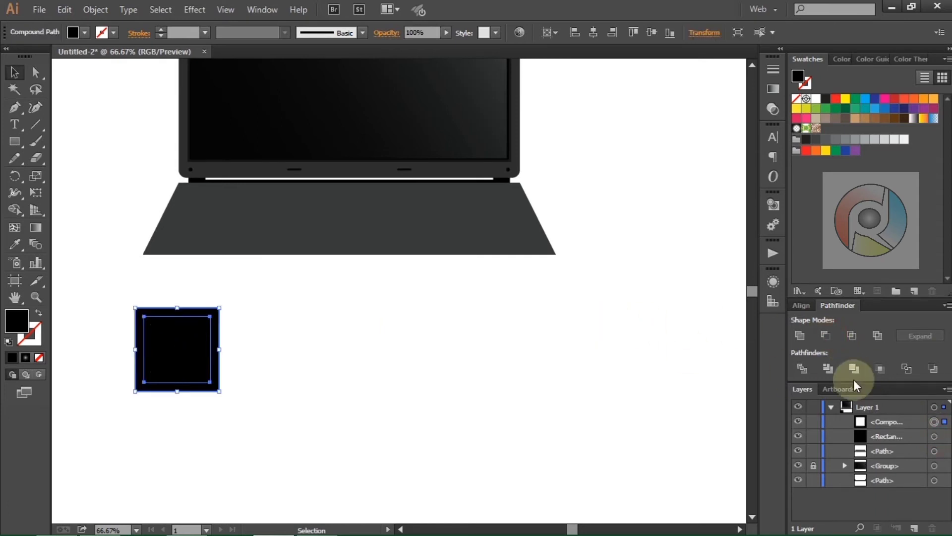
{"action": "left_click", "coordinate": [935, 436]}
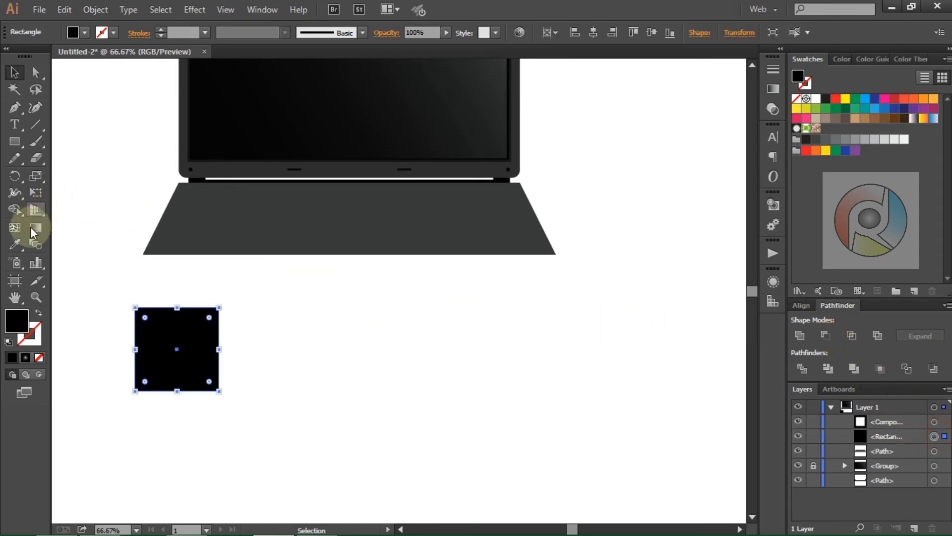
{"action": "left_click", "coordinate": [15, 245]}
{"action": "scroll", "coordinate": [147, 181], "scroll_direction": "up", "scroll_amount": 3}
{"action": "scroll", "coordinate": [198, 191], "scroll_direction": "up", "scroll_amount": 3}
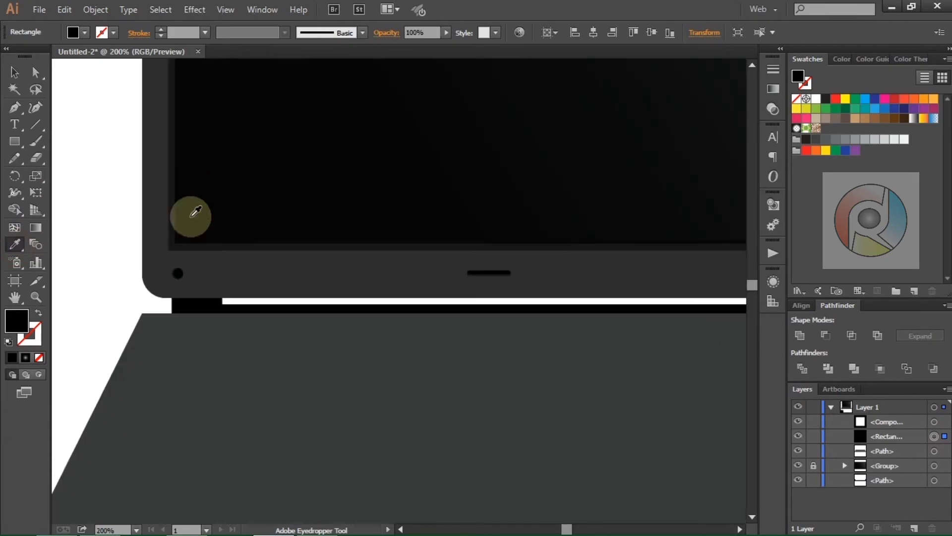
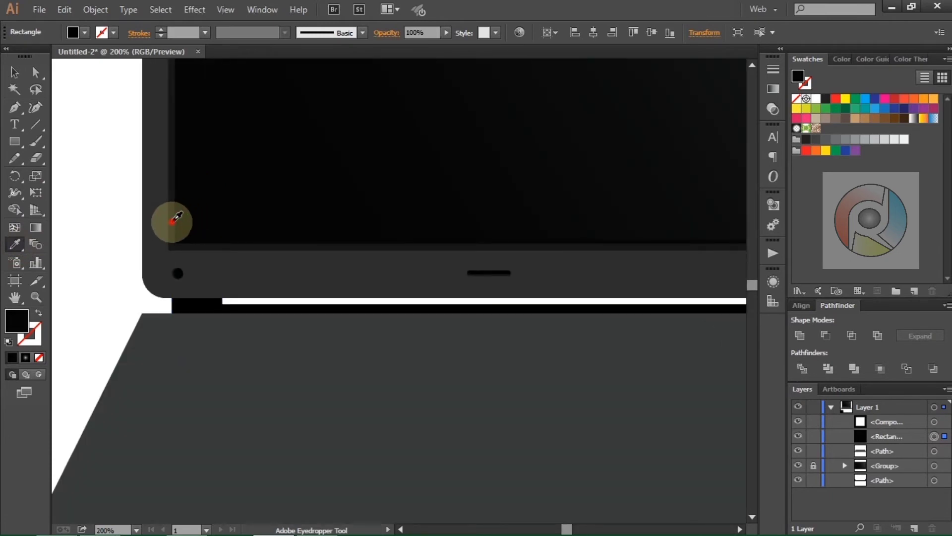
Step: Group the dark square's two parts into one key and scale it down around its centre
{"action": "scroll", "coordinate": [178, 219], "scroll_direction": "down", "scroll_amount": 3}
{"action": "scroll", "coordinate": [166, 312], "scroll_direction": "down", "scroll_amount": 1}
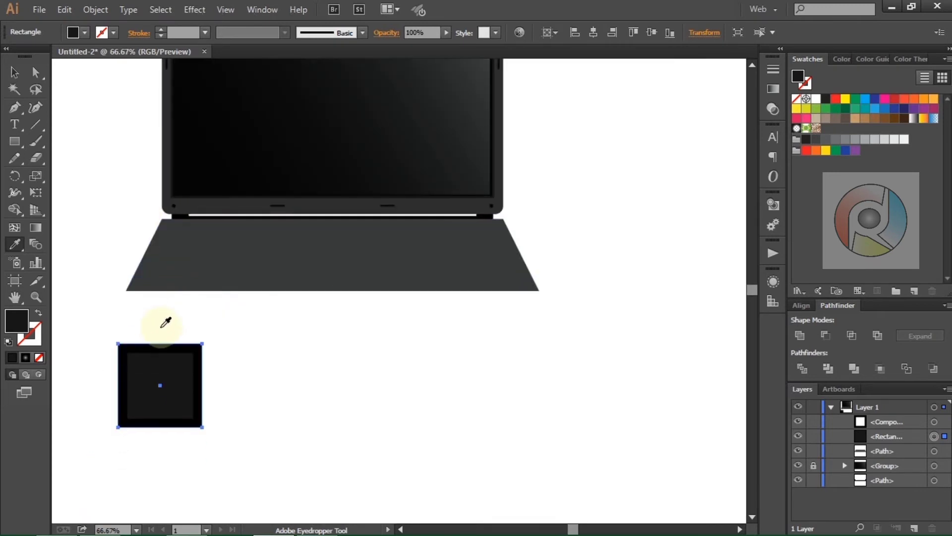
{"action": "left_click", "coordinate": [14, 72]}
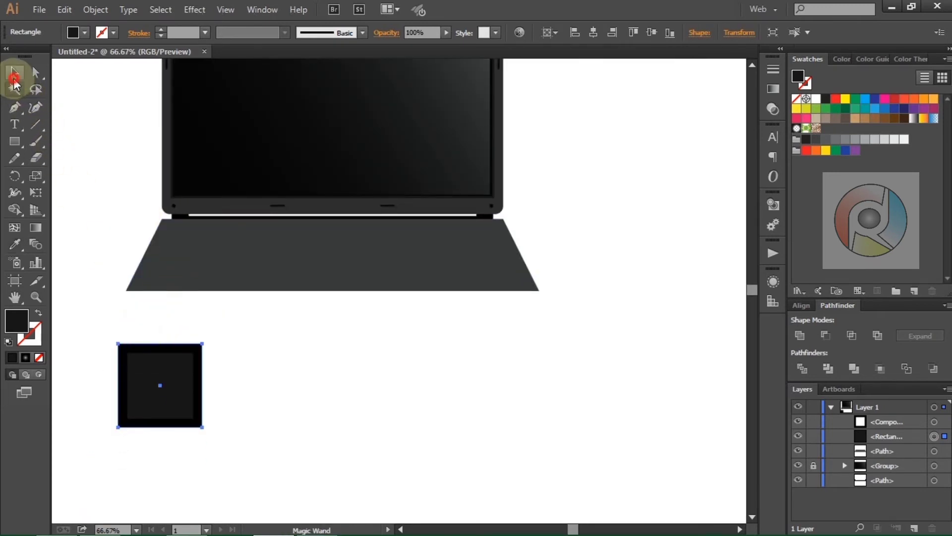
{"action": "left_click", "coordinate": [99, 300]}
{"action": "scroll", "coordinate": [101, 331], "scroll_direction": "down", "scroll_amount": 1}
{"action": "left_click_drag", "start_coordinate": [94, 299], "coordinate": [228, 414]}
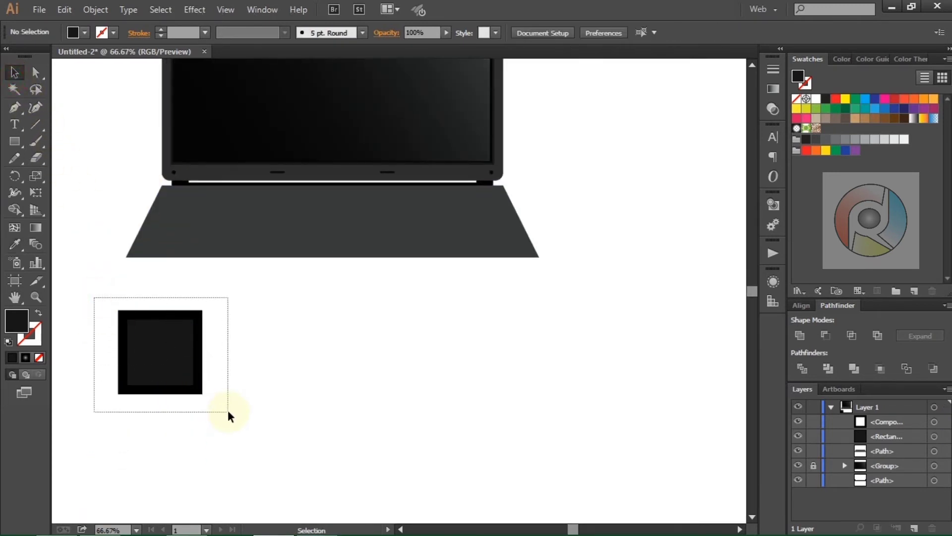
{"action": "right_click", "coordinate": [272, 305]}
{"action": "left_click", "coordinate": [301, 370]}
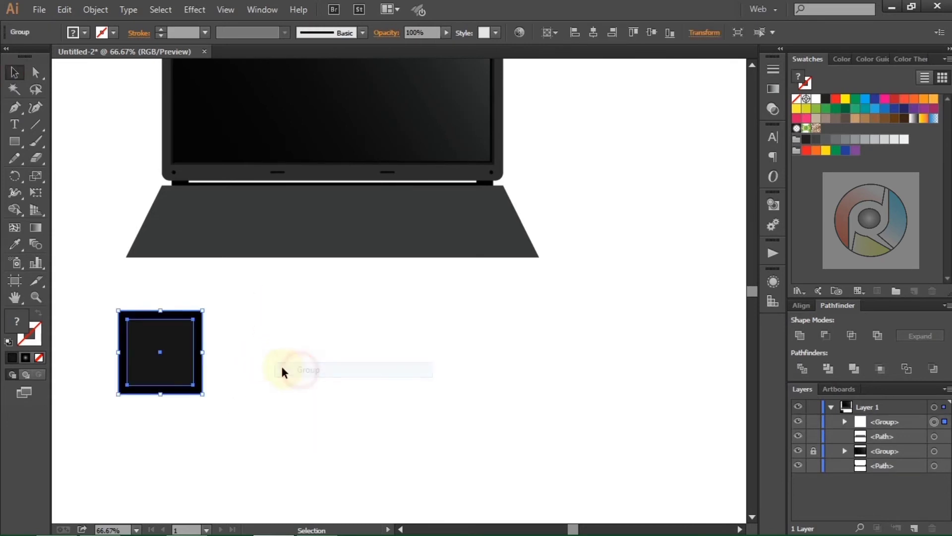
{"action": "scroll", "coordinate": [155, 349], "scroll_direction": "up", "scroll_amount": 1}
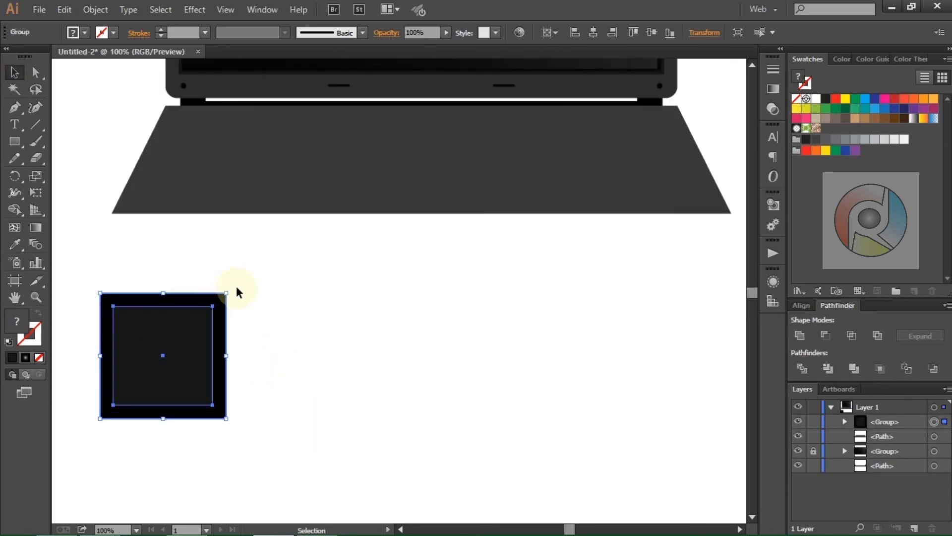
{"action": "left_click_drag", "start_coordinate": [228, 292], "coordinate": [164, 357]}
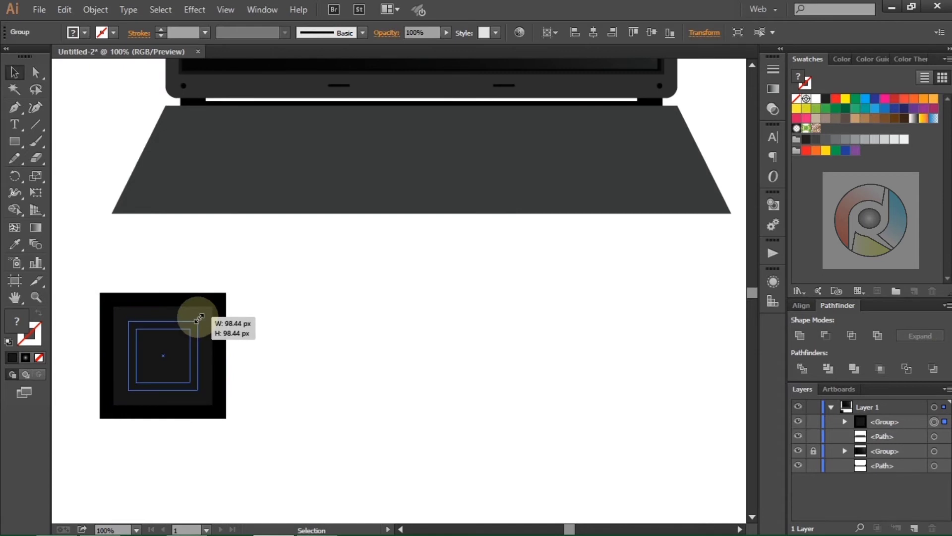
Step: Repeat the key rightward with Ctrl+D into a row of eight keys and select the row
{"action": "scroll", "coordinate": [164, 357], "scroll_direction": "up", "scroll_amount": 1}
{"action": "scroll", "coordinate": [164, 357], "scroll_direction": "up", "scroll_amount": 1}
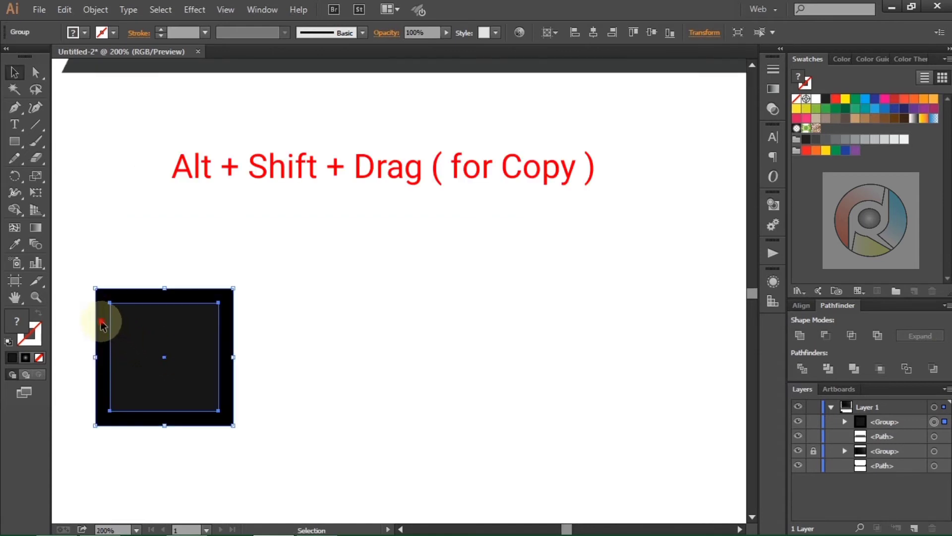
{"action": "left_click_drag", "start_coordinate": [138, 327], "coordinate": [255, 334]}
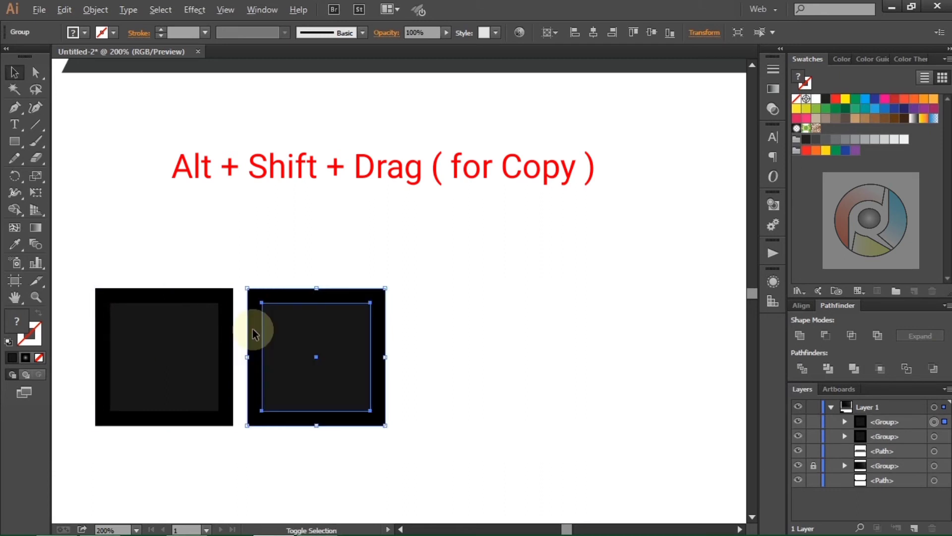
{"action": "scroll", "coordinate": [255, 334], "scroll_direction": "down", "scroll_amount": 4}
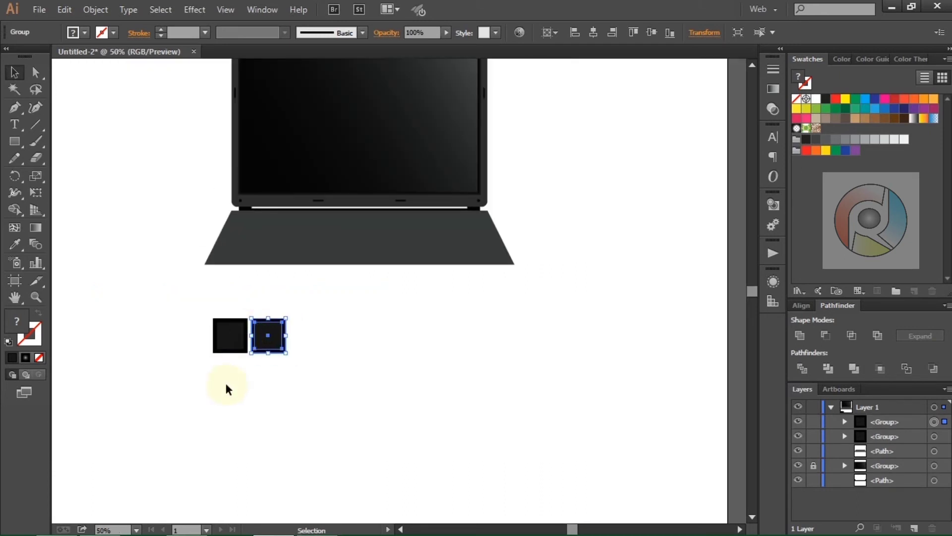
{"action": "scroll", "coordinate": [226, 388], "scroll_direction": "down", "scroll_amount": 1}
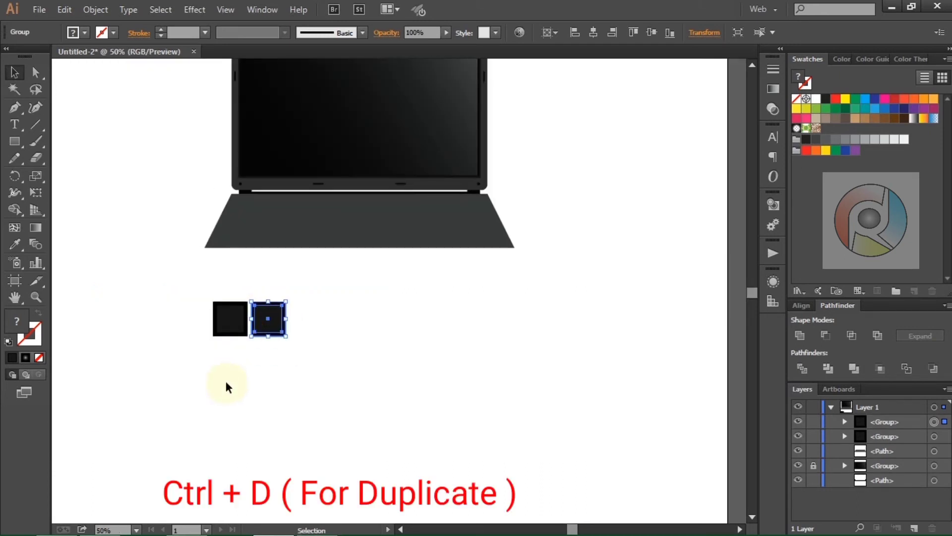
{"action": "key", "text": "ctrl+d"}
{"action": "key", "text": "ctrl+d"}
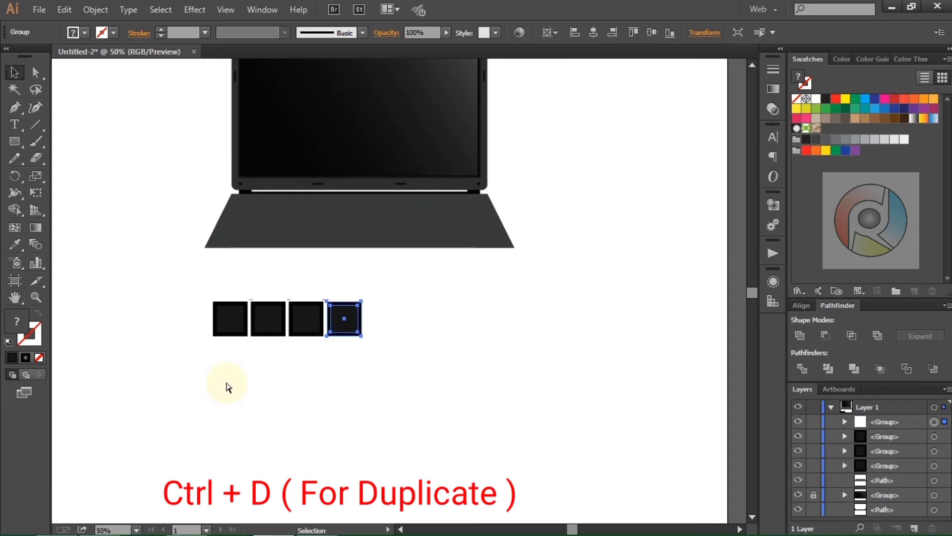
{"action": "key", "text": "ctrl+d"}
{"action": "key", "text": "ctrl+d"}
{"action": "key", "text": "ctrl+d"}
{"action": "key", "text": "ctrl+d"}
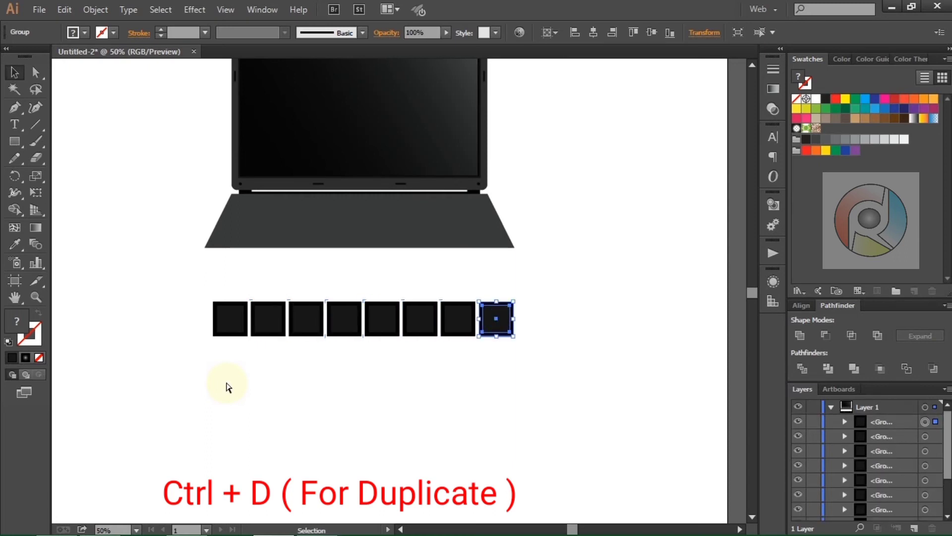
{"action": "key", "text": "ctrl+d"}
{"action": "key", "text": "ctrl+d"}
{"action": "key", "text": "ctrl+d"}
{"action": "key", "text": "ctrl+d"}
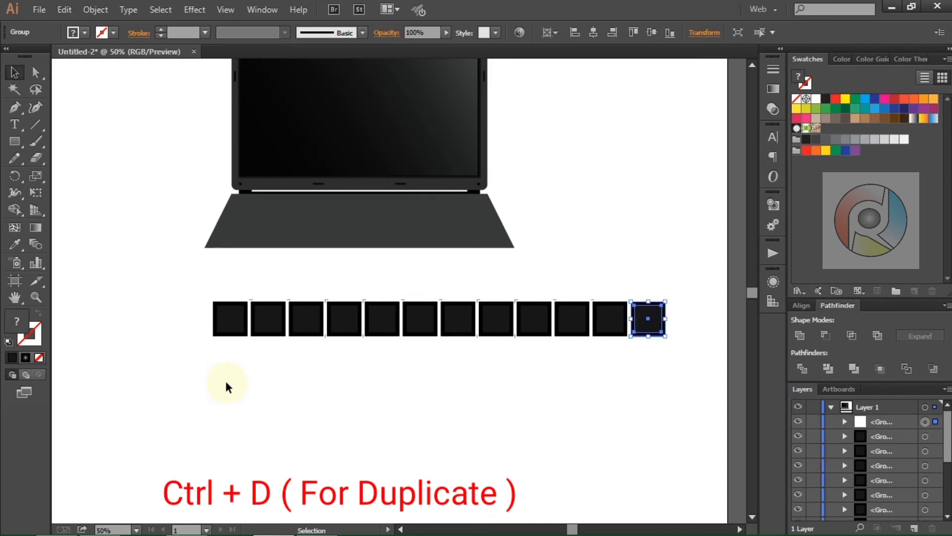
{"action": "key", "text": "ctrl+d"}
{"action": "scroll", "coordinate": [230, 392], "scroll_direction": "down", "scroll_amount": 2}
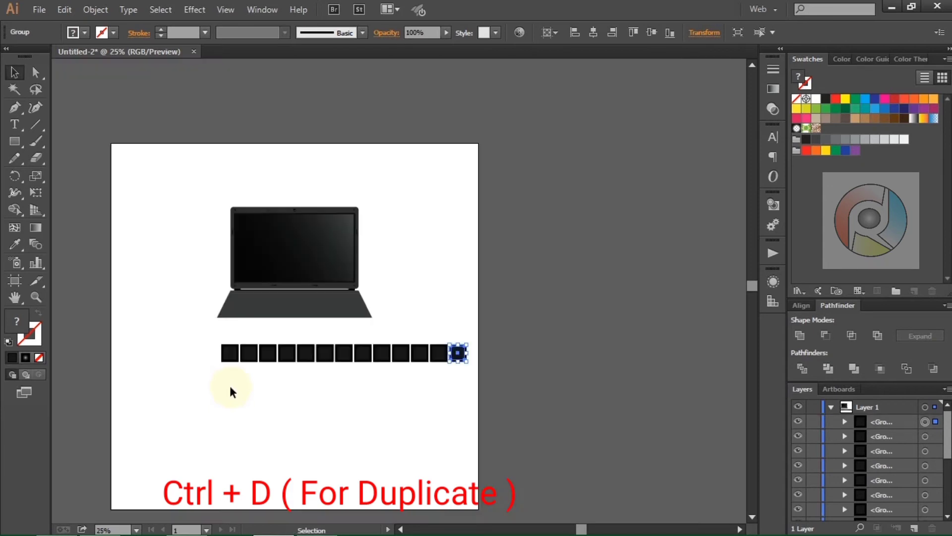
{"action": "key", "text": "ctrl+d"}
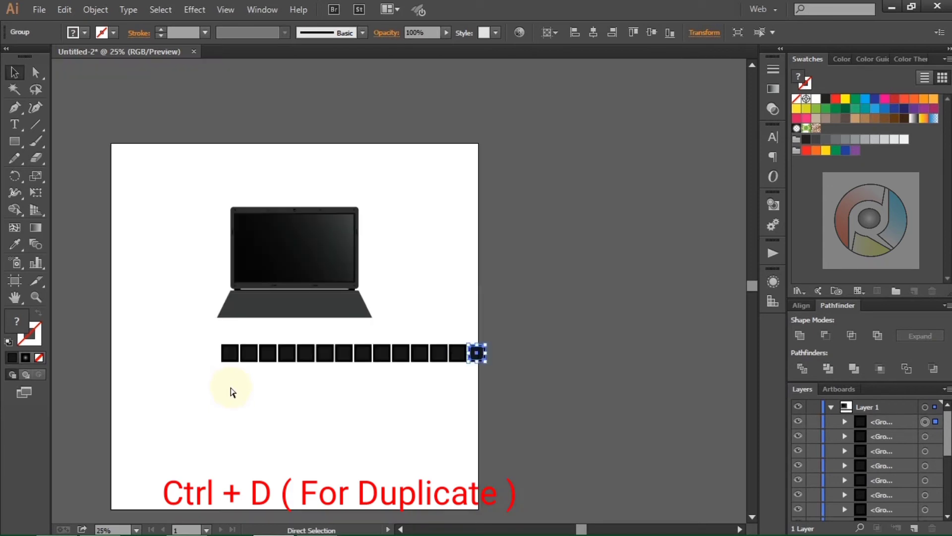
{"action": "key", "text": "ctrl+d"}
{"action": "key", "text": "ctrl+d"}
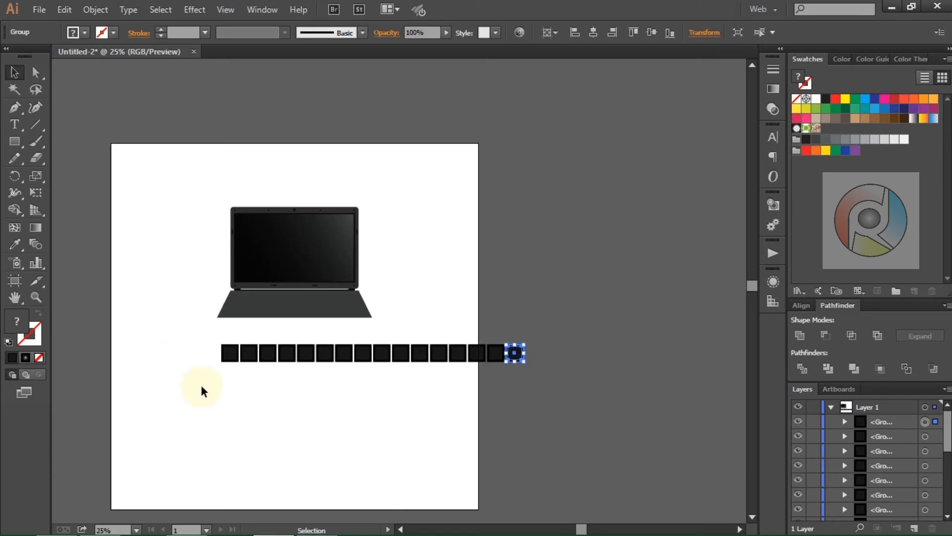
{"action": "left_click_drag", "start_coordinate": [200, 395], "coordinate": [534, 346]}
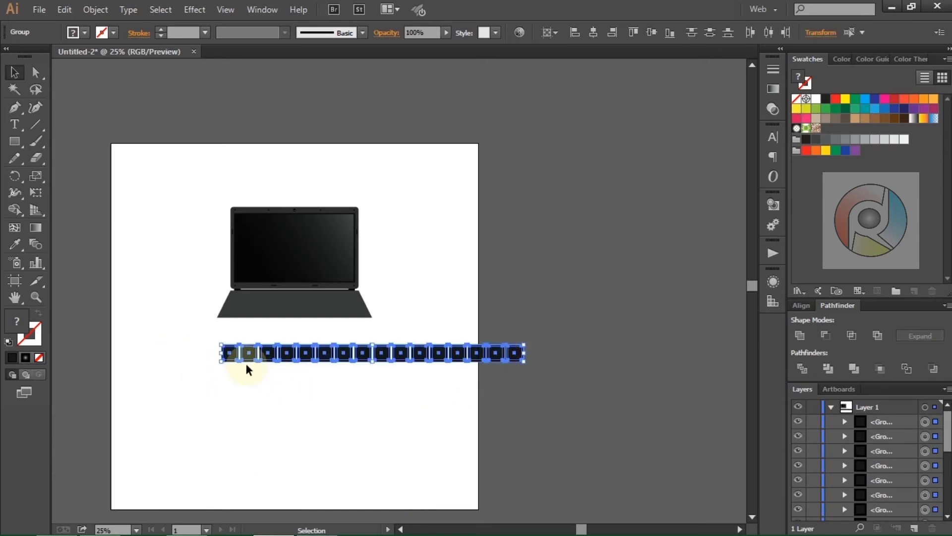
Step: Copy the key row below, offset left, as a staggered second row
{"action": "scroll", "coordinate": [243, 361], "scroll_direction": "up", "scroll_amount": 2}
{"action": "scroll", "coordinate": [243, 361], "scroll_direction": "up", "scroll_amount": 1}
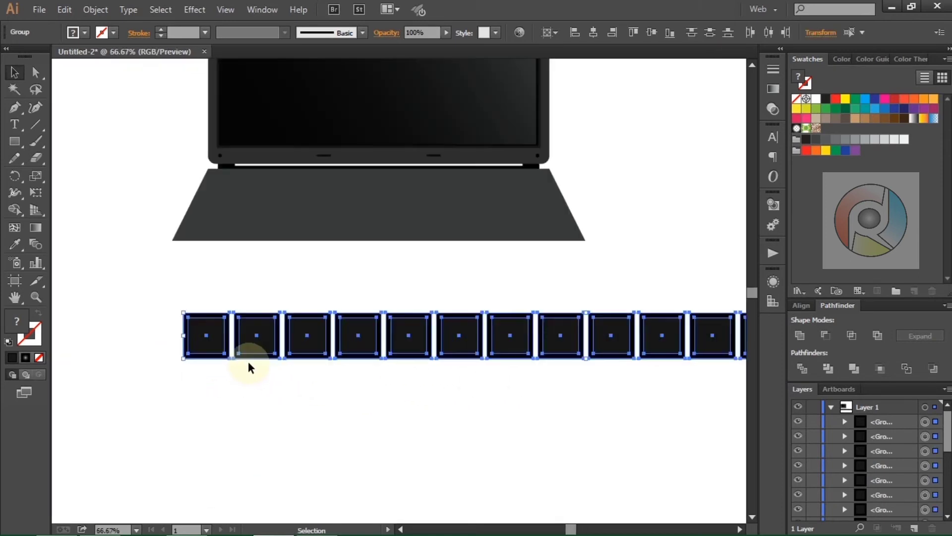
{"action": "left_click_drag", "start_coordinate": [319, 331], "coordinate": [294, 381]}
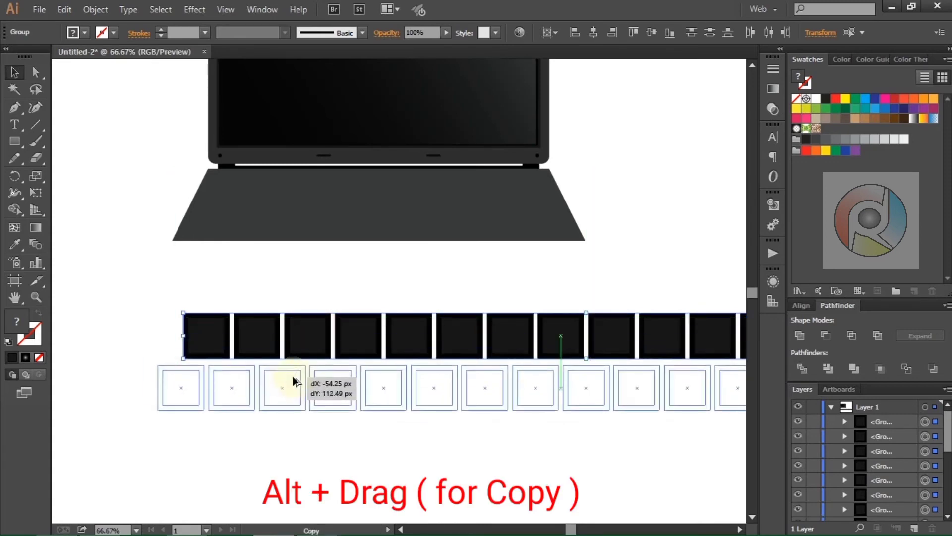
{"action": "left_click_drag", "start_coordinate": [294, 381], "coordinate": [293, 380]}
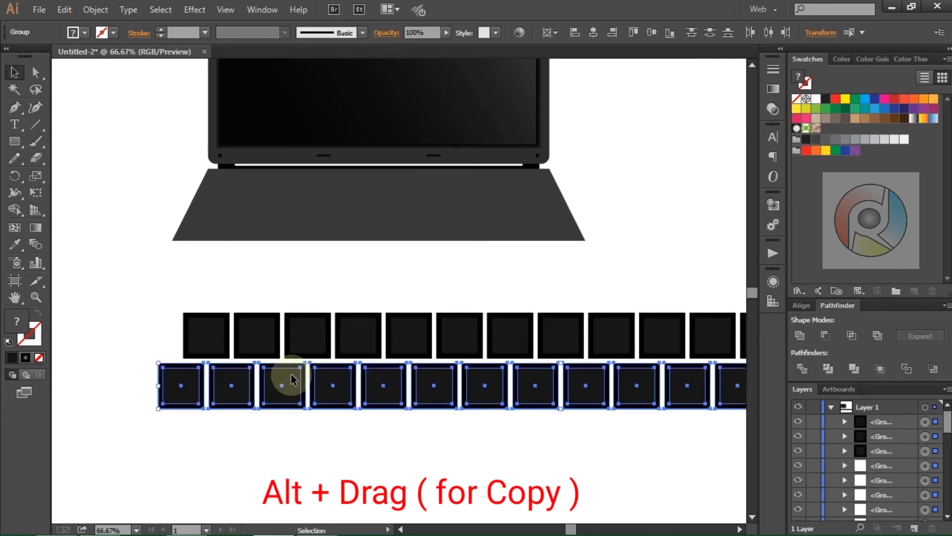
Step: Copy both rows straight down twice to reach six staggered key rows
{"action": "scroll", "coordinate": [293, 379], "scroll_direction": "down", "scroll_amount": 3}
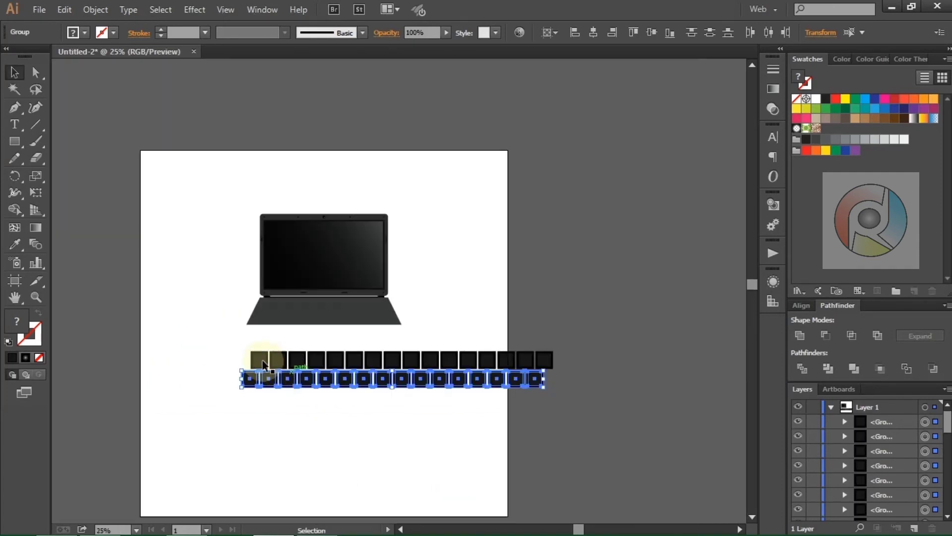
{"action": "left_click_drag", "start_coordinate": [227, 346], "coordinate": [566, 414]}
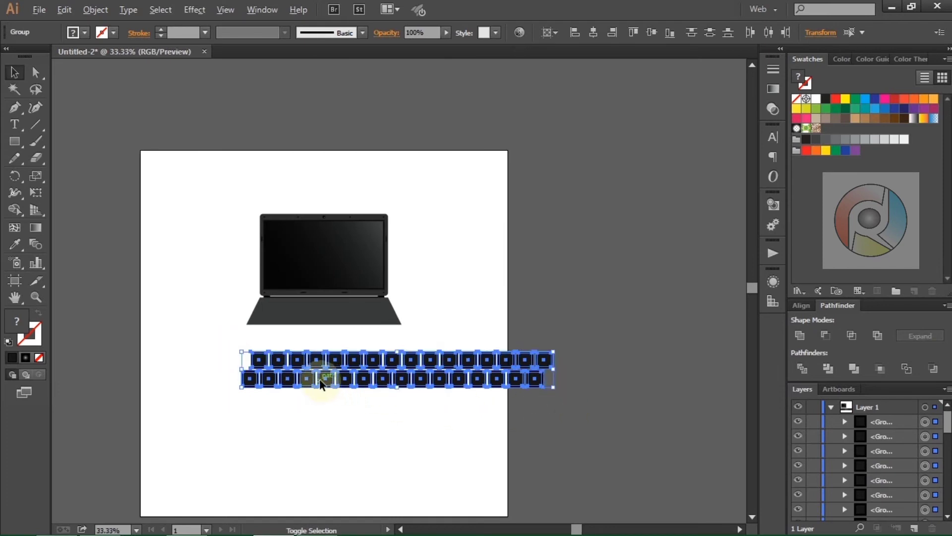
{"action": "scroll", "coordinate": [323, 382], "scroll_direction": "up", "scroll_amount": 1}
{"action": "scroll", "coordinate": [272, 372], "scroll_direction": "up", "scroll_amount": 1}
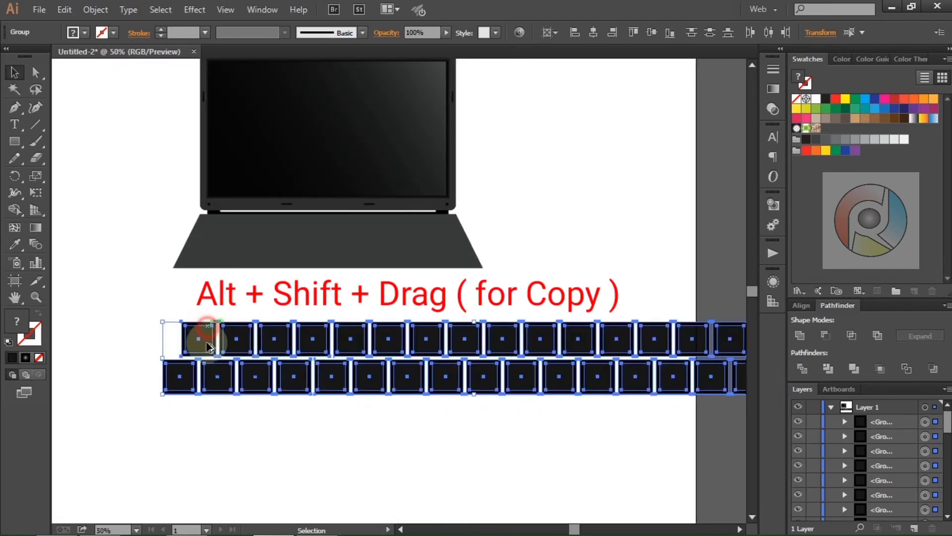
{"action": "left_click_drag", "start_coordinate": [208, 339], "coordinate": [210, 403]}
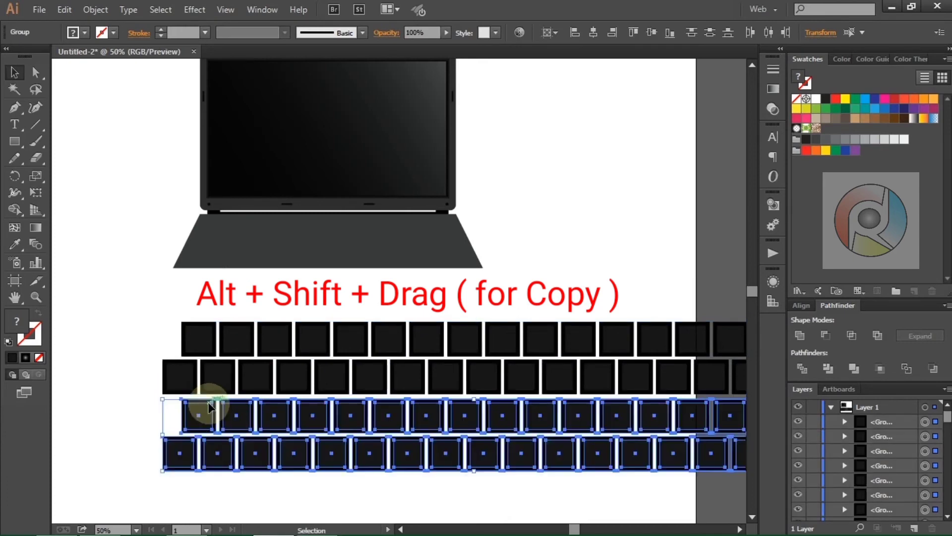
{"action": "key", "text": "ctrl+minus"}
{"action": "key", "text": "ctrl+minus"}
{"action": "key", "text": "ctrl+minus"}
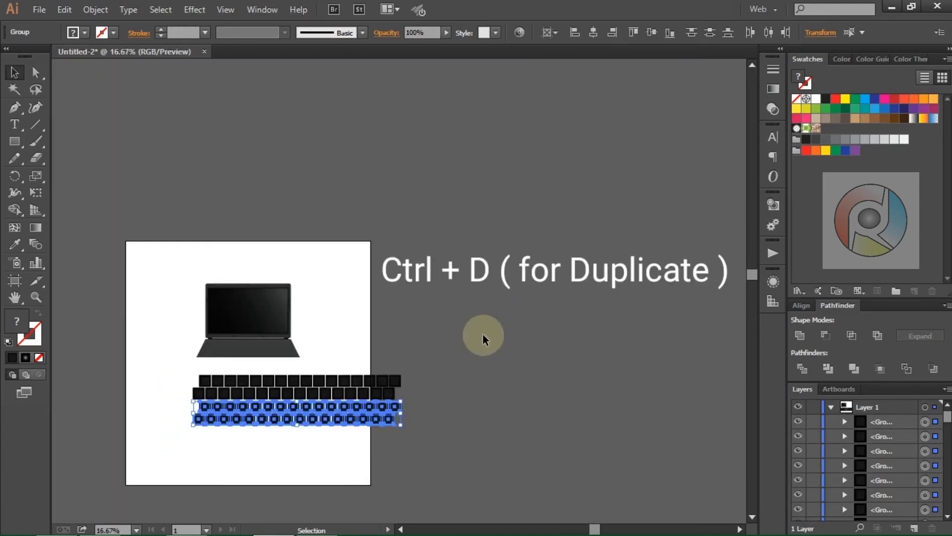
{"action": "key", "text": "ctrl+d"}
{"action": "scroll", "coordinate": [386, 308], "scroll_direction": "down", "scroll_amount": 2}
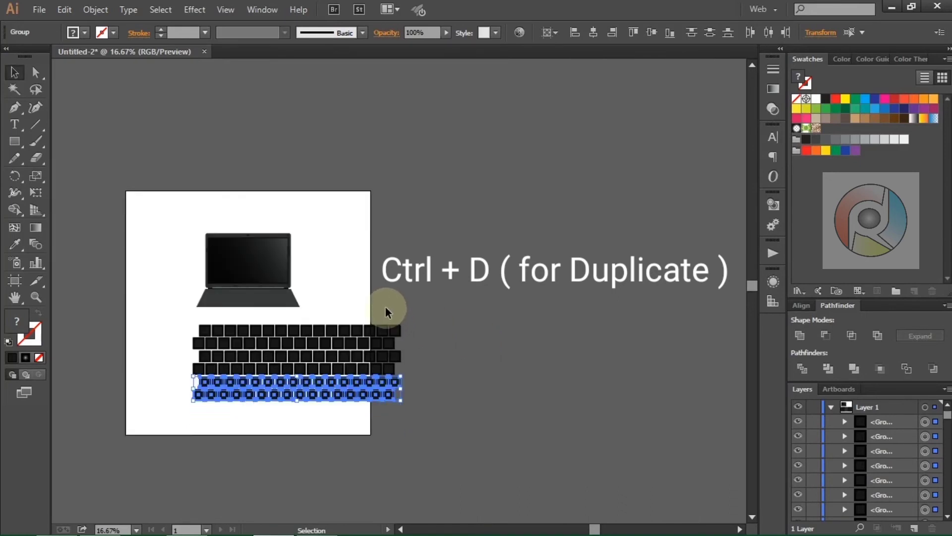
{"action": "scroll", "coordinate": [296, 336], "scroll_direction": "up", "scroll_amount": 1}
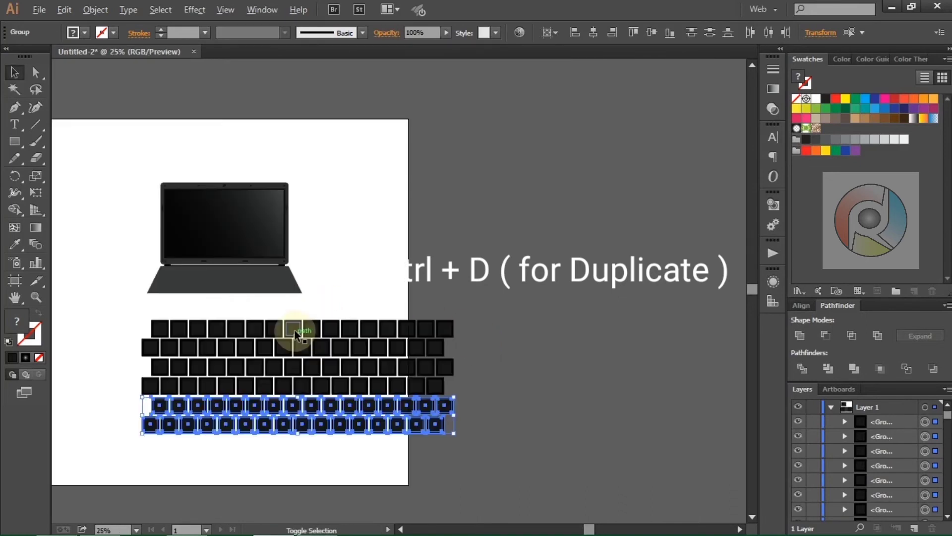
{"action": "left_click", "coordinate": [342, 261]}
{"action": "scroll", "coordinate": [150, 371], "scroll_direction": "up", "scroll_amount": 1}
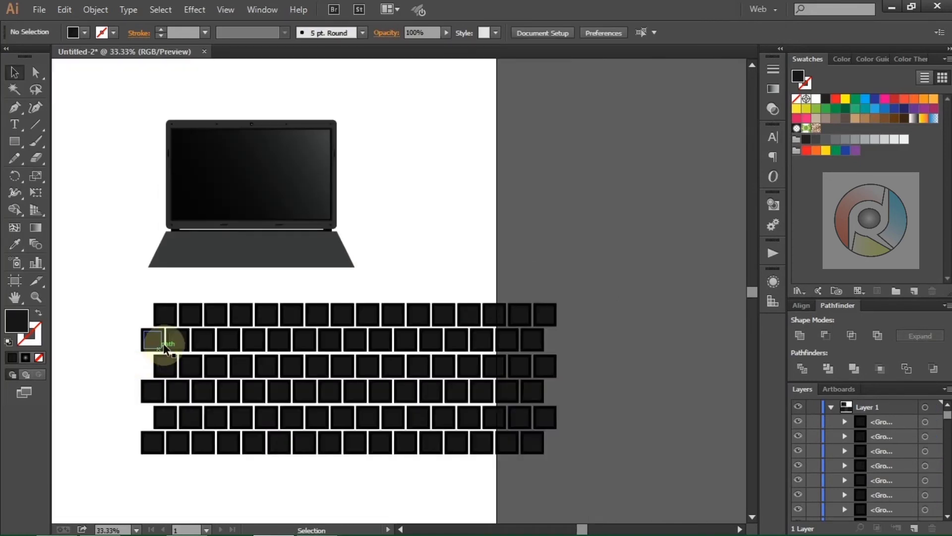
Step: Widen the first keys of the top and third rows leftward to even the left edge
{"action": "left_click_drag", "start_coordinate": [164, 348], "coordinate": [170, 371]}
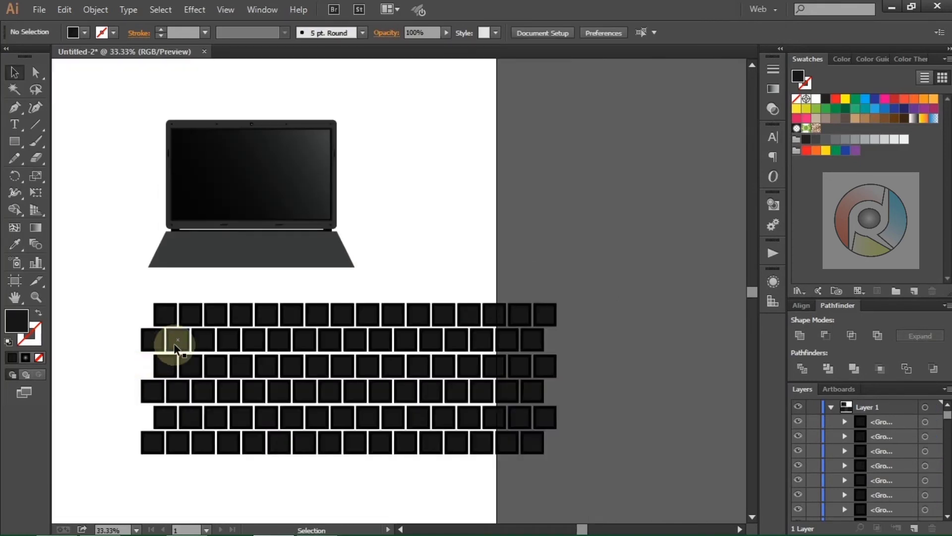
{"action": "left_click", "coordinate": [163, 370]}
{"action": "left_click_drag", "start_coordinate": [157, 368], "coordinate": [143, 365]}
{"action": "left_click", "coordinate": [157, 315]}
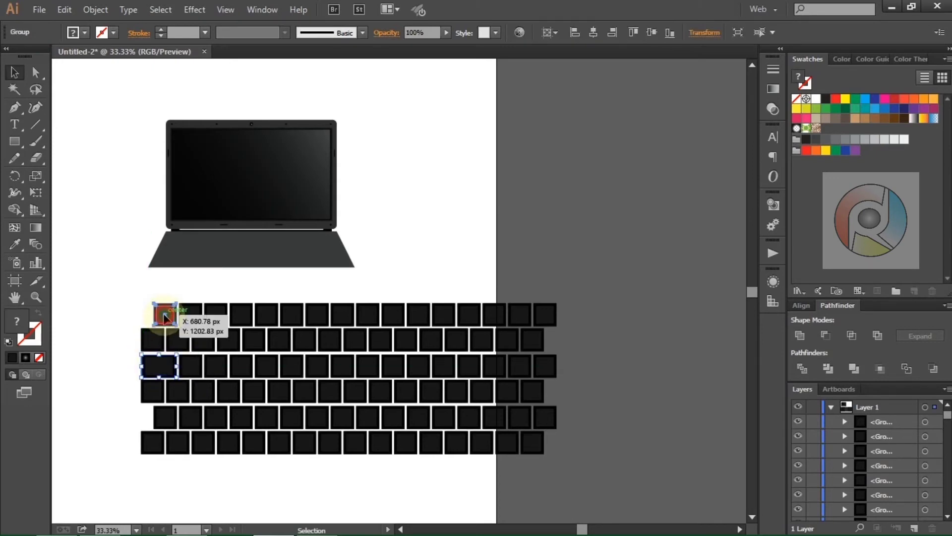
{"action": "left_click_drag", "start_coordinate": [155, 316], "coordinate": [146, 317]}
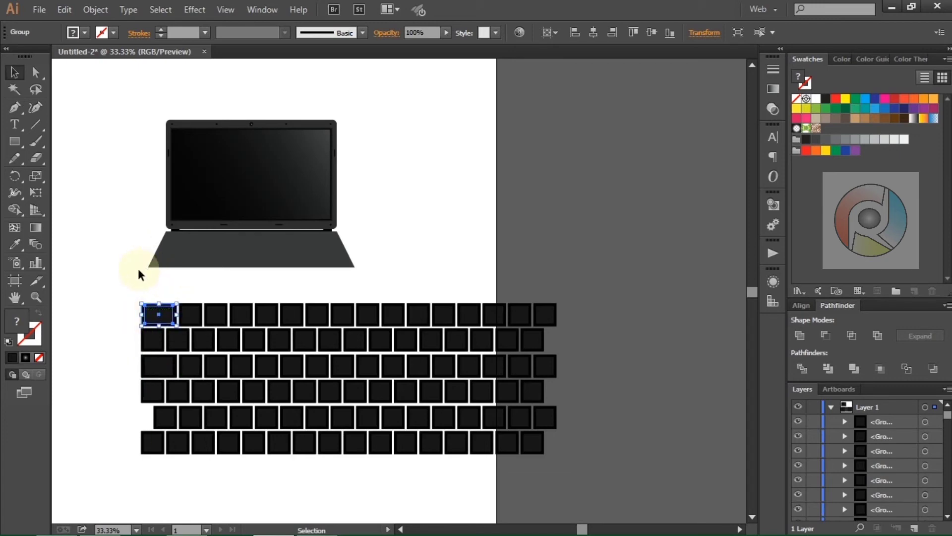
{"action": "left_click", "coordinate": [123, 281]}
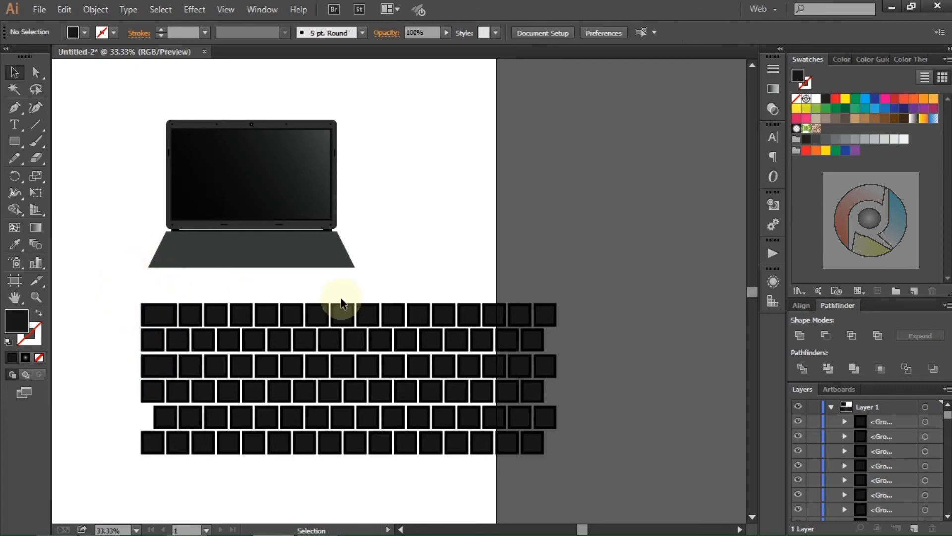
Step: Widen the last keys of the second, fourth and bottom rows rightward to even the right edge
{"action": "left_click", "coordinate": [538, 341]}
{"action": "left_click_drag", "start_coordinate": [546, 343], "coordinate": [560, 349]}
{"action": "left_click", "coordinate": [536, 396]}
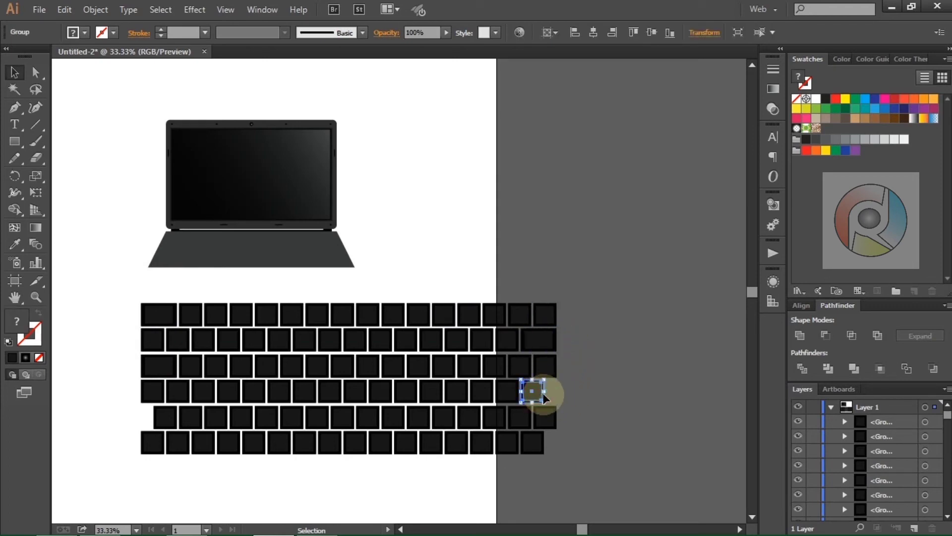
{"action": "left_click_drag", "start_coordinate": [543, 393], "coordinate": [557, 392]}
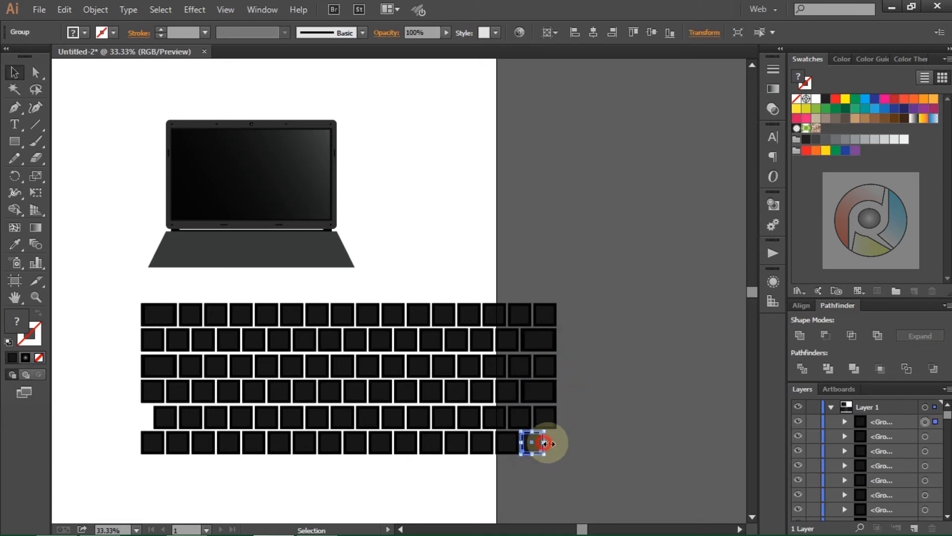
{"action": "left_click_drag", "start_coordinate": [546, 443], "coordinate": [557, 443]}
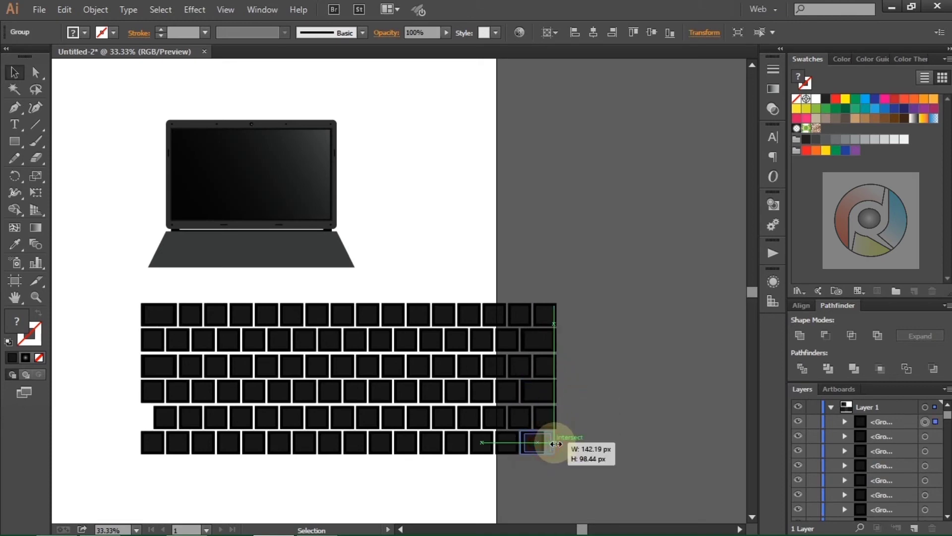
Step: Stretch the fifth row's first key leftward and fine-tune it to the left edge
{"action": "left_click", "coordinate": [164, 423]}
{"action": "left_click_drag", "start_coordinate": [153, 418], "coordinate": [142, 415]}
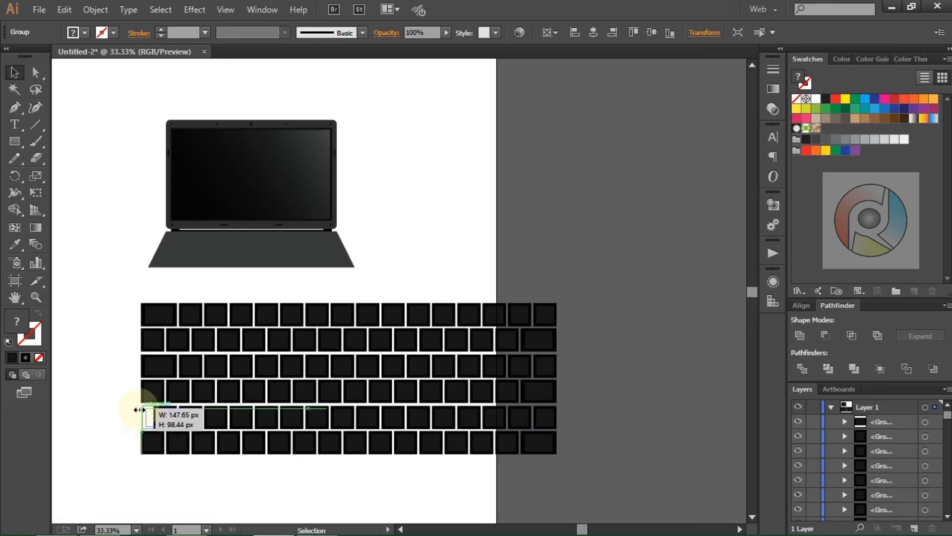
{"action": "left_click_drag", "start_coordinate": [142, 416], "coordinate": [141, 406]}
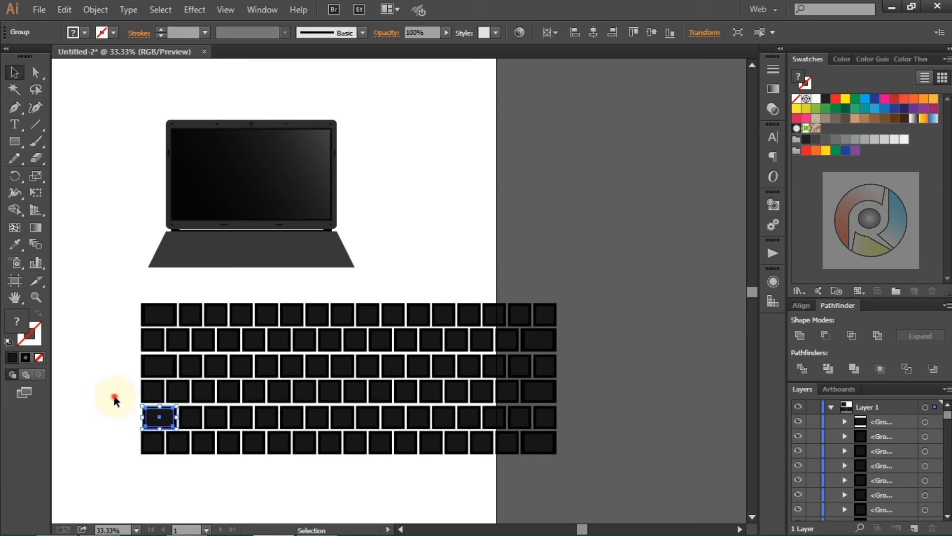
{"action": "left_click", "coordinate": [119, 417]}
{"action": "scroll", "coordinate": [135, 422], "scroll_direction": "up", "scroll_amount": 1, "text": "alt"}
{"action": "scroll", "coordinate": [139, 419], "scroll_direction": "up", "scroll_amount": 1, "text": "alt"}
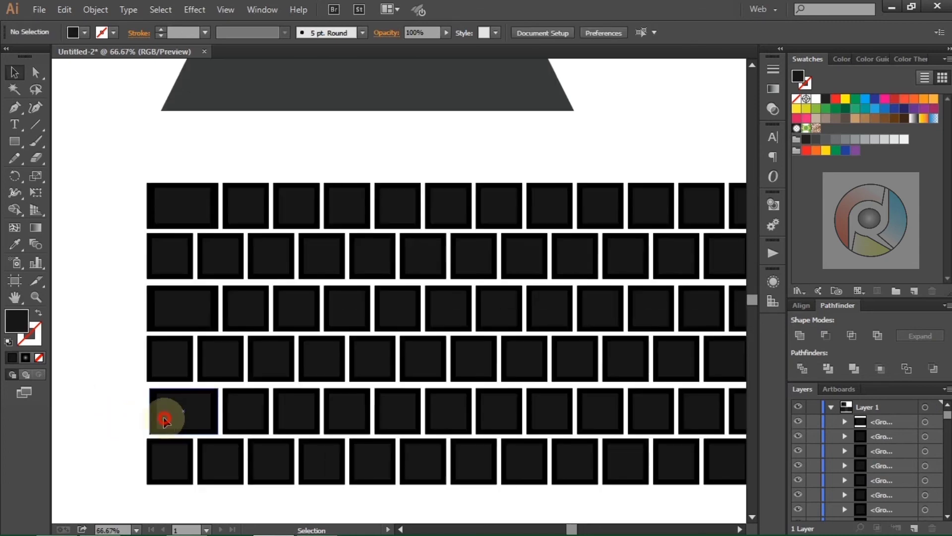
{"action": "left_click", "coordinate": [148, 416]}
{"action": "left_click_drag", "start_coordinate": [149, 411], "coordinate": [147, 411]}
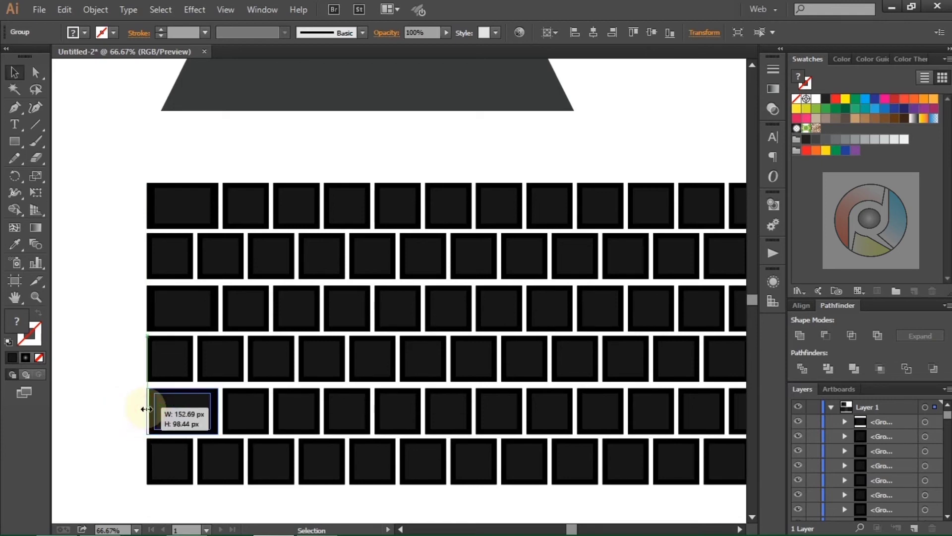
{"action": "left_click", "coordinate": [107, 433]}
{"action": "scroll", "coordinate": [104, 429], "scroll_direction": "down", "scroll_amount": 1}
{"action": "scroll", "coordinate": [104, 429], "scroll_direction": "down", "scroll_amount": 1}
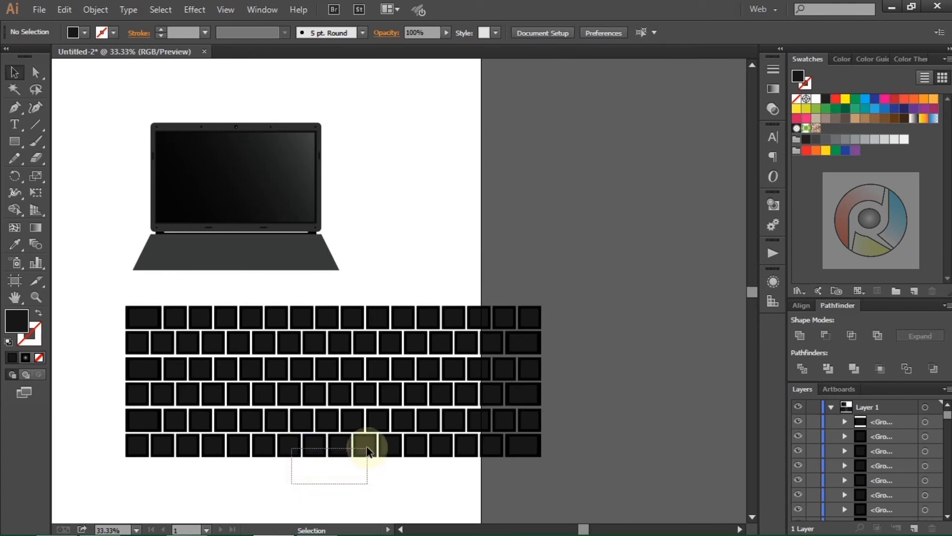
Step: Cut the middle bottom-row keys and stretch the left neighbour key rightward into a spacebar
{"action": "left_click_drag", "start_coordinate": [368, 449], "coordinate": [392, 449]}
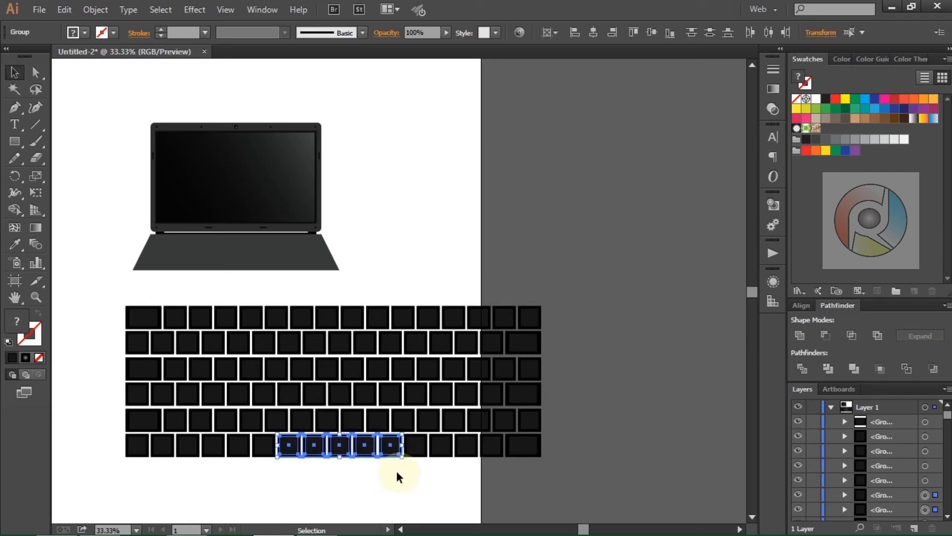
{"action": "left_click", "coordinate": [73, 14]}
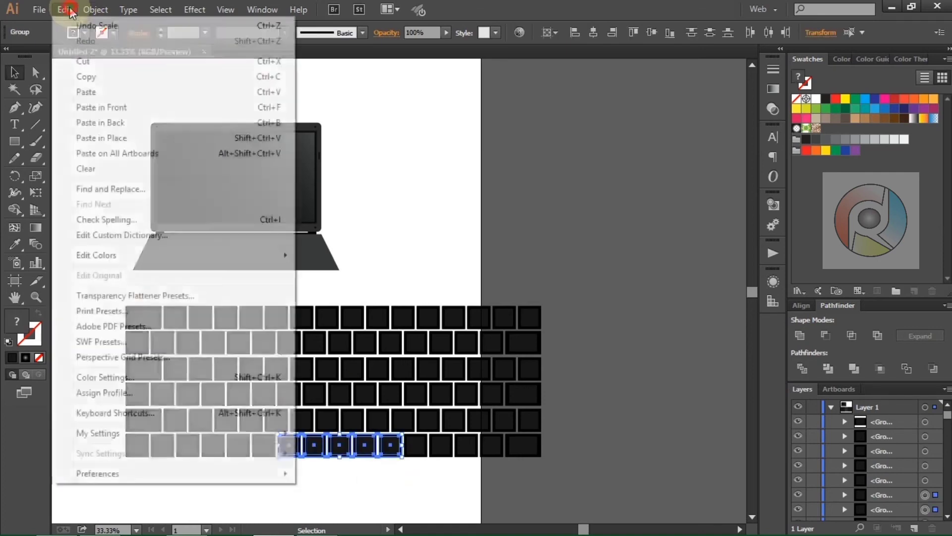
{"action": "left_click", "coordinate": [81, 59]}
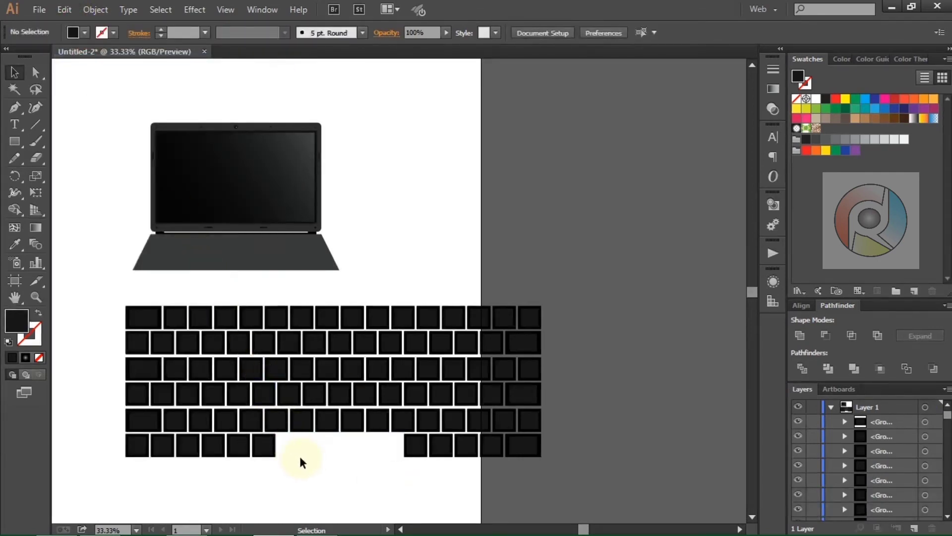
{"action": "left_click", "coordinate": [274, 449]}
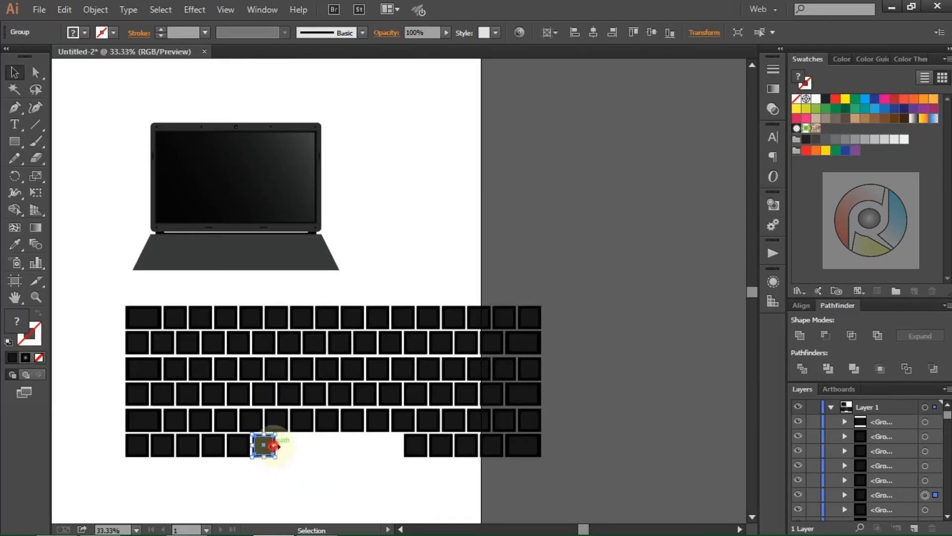
{"action": "left_click_drag", "start_coordinate": [274, 446], "coordinate": [422, 453]}
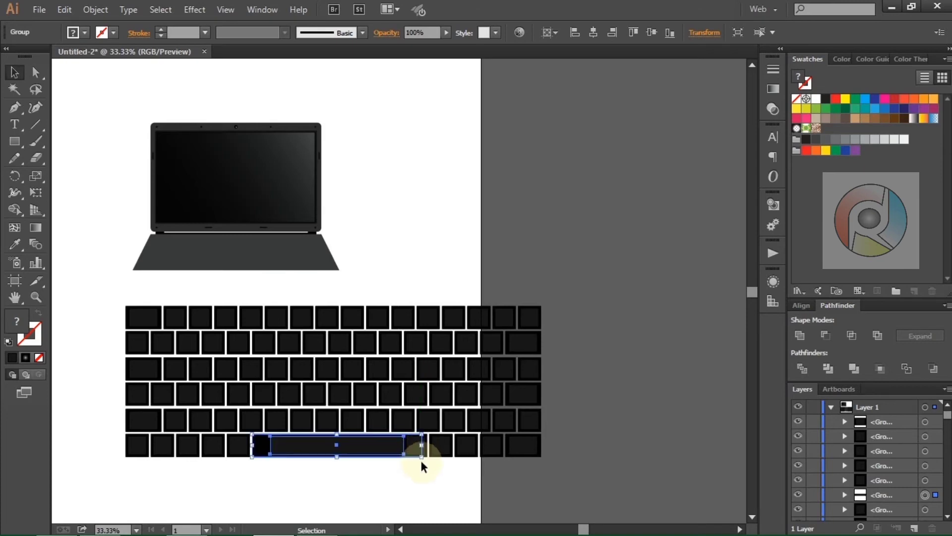
{"action": "left_click", "coordinate": [410, 486]}
Step: Cut the key overlapping the spacebar's end and snap the spacebar against the next key
{"action": "scroll", "coordinate": [383, 477], "scroll_direction": "up", "scroll_amount": 1}
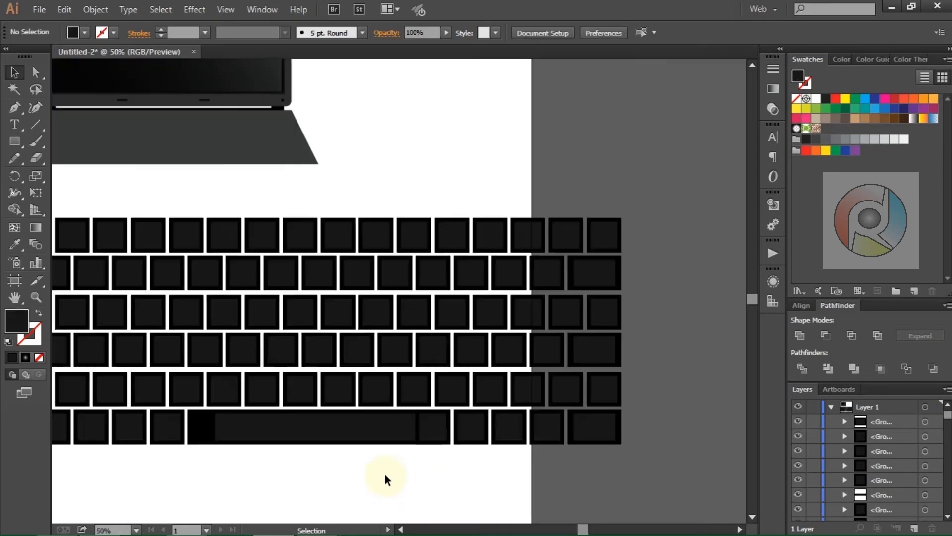
{"action": "left_click", "coordinate": [439, 439]}
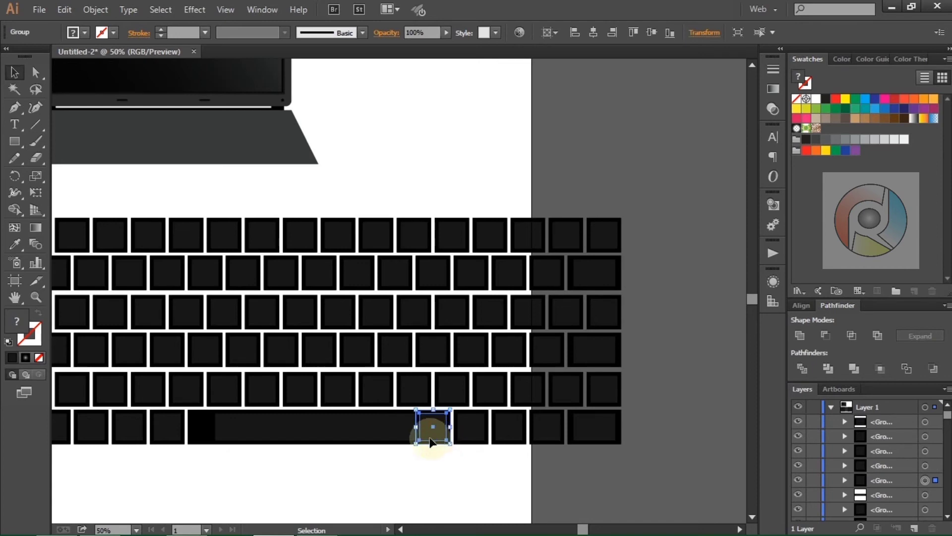
{"action": "left_click", "coordinate": [65, 10]}
{"action": "left_click", "coordinate": [106, 64]}
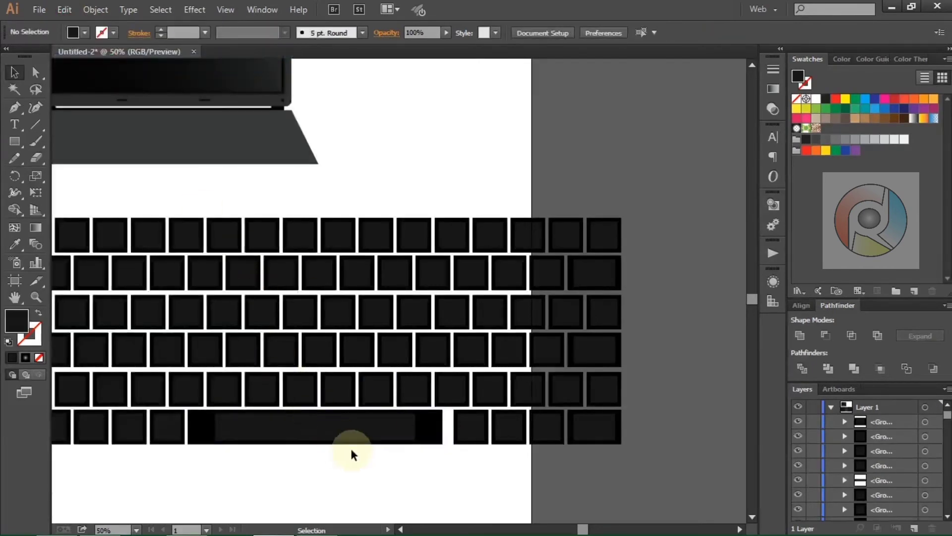
{"action": "left_click", "coordinate": [404, 430]}
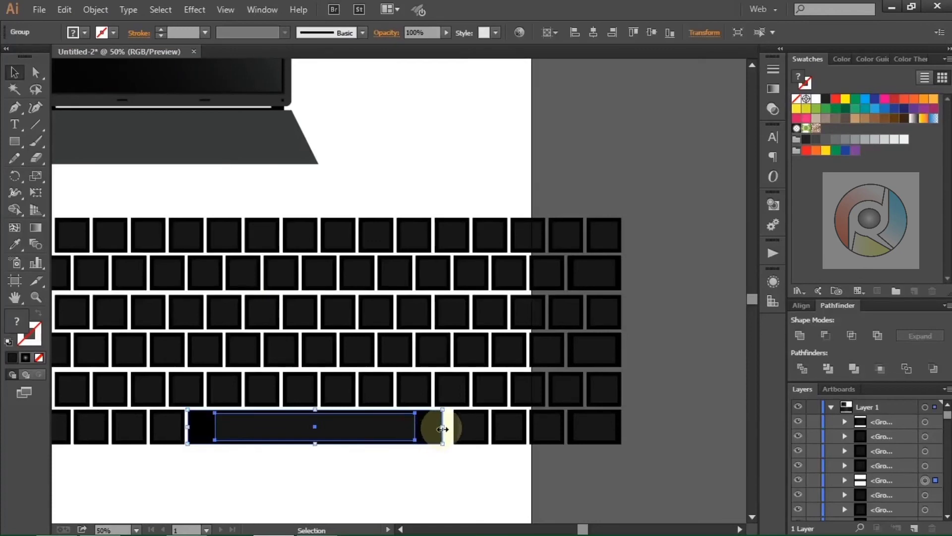
{"action": "left_click_drag", "start_coordinate": [444, 429], "coordinate": [447, 429]}
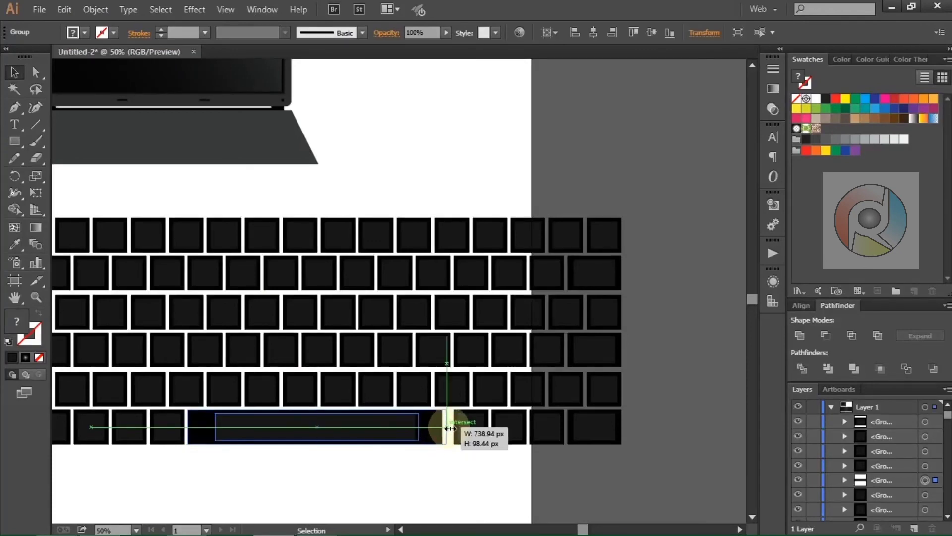
{"action": "left_click_drag", "start_coordinate": [450, 428], "coordinate": [450, 428]}
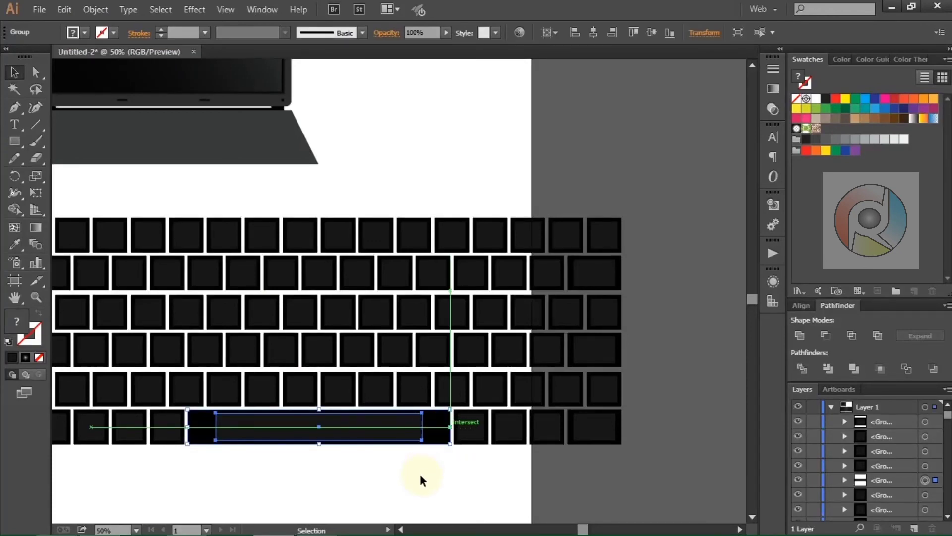
{"action": "left_click", "coordinate": [415, 472]}
{"action": "scroll", "coordinate": [400, 469], "scroll_direction": "down", "scroll_amount": 1, "text": "alt"}
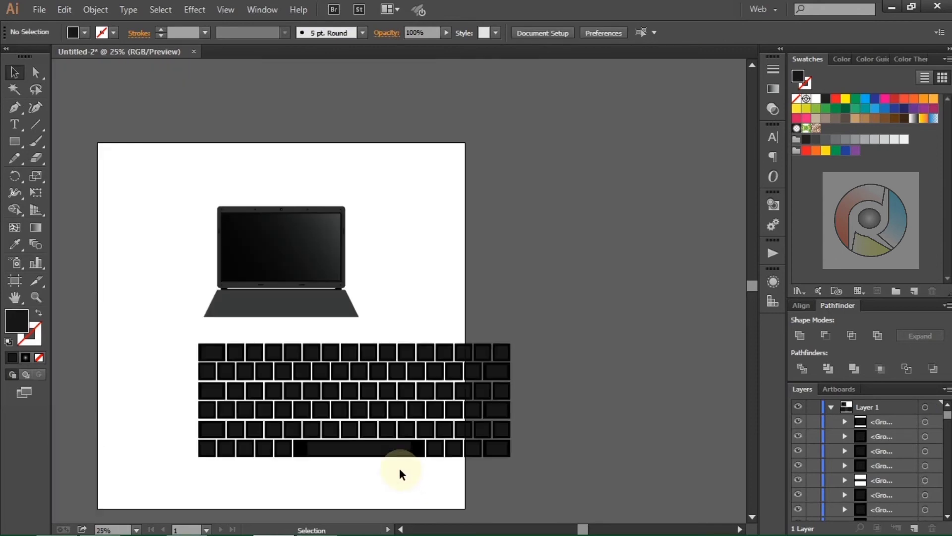
{"action": "scroll", "coordinate": [387, 467], "scroll_direction": "down", "scroll_amount": 1}
{"action": "scroll", "coordinate": [380, 465], "scroll_direction": "down", "scroll_amount": 1}
Step: Select all the keyboard keys and group them
{"action": "left_click_drag", "start_coordinate": [176, 453], "coordinate": [523, 352]}
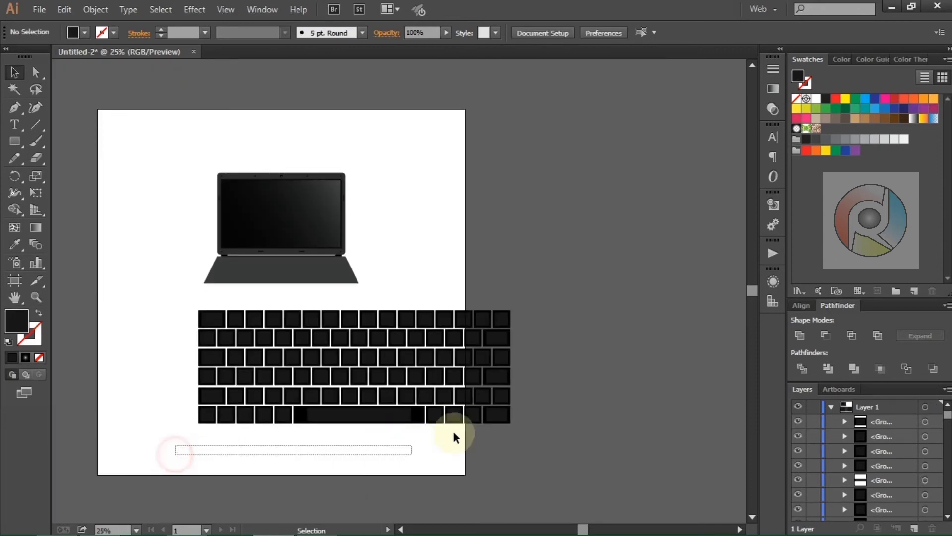
{"action": "left_click_drag", "start_coordinate": [533, 316], "coordinate": [532, 315]}
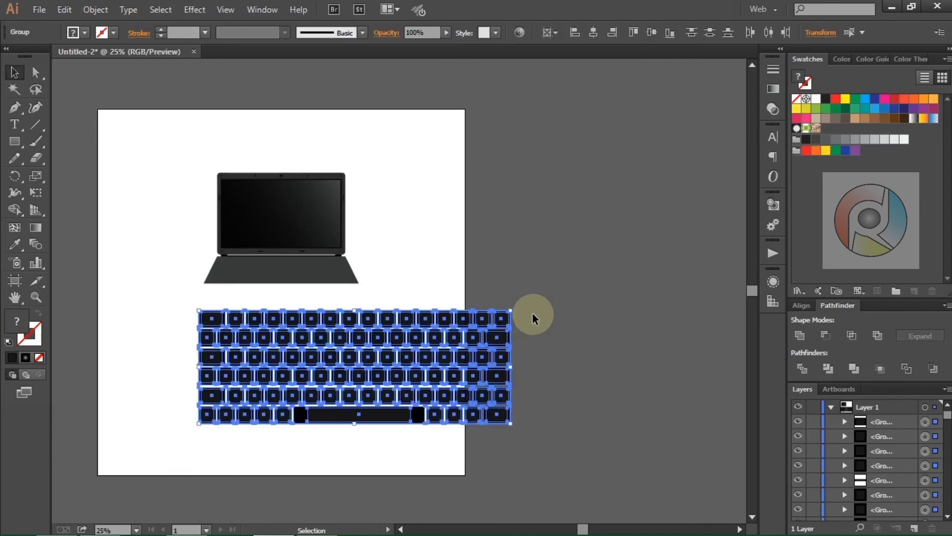
{"action": "right_click", "coordinate": [523, 245]}
{"action": "left_click", "coordinate": [529, 277]}
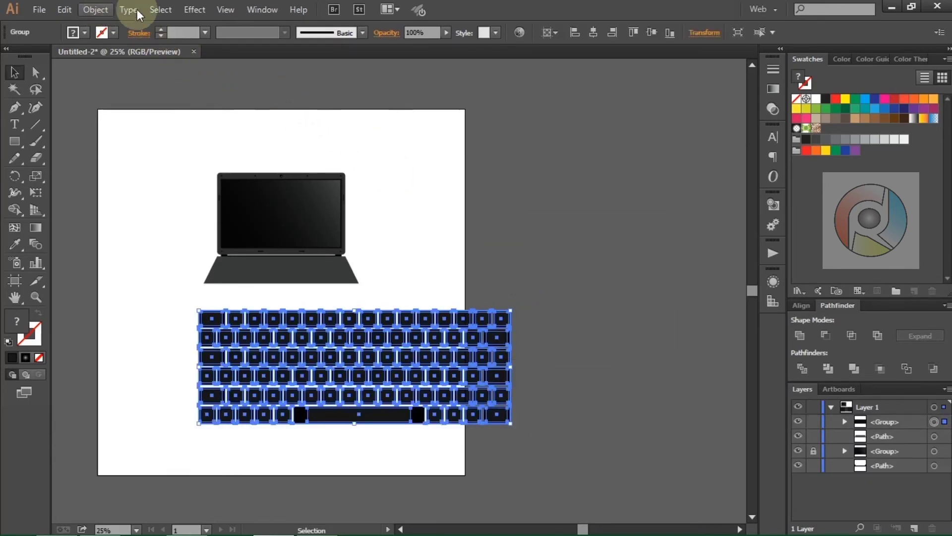
Step: Apply Free Distort, pulling both top corners inward for a perspective taper
{"action": "left_click", "coordinate": [193, 10]}
{"action": "mouse_move", "coordinate": [237, 123]}
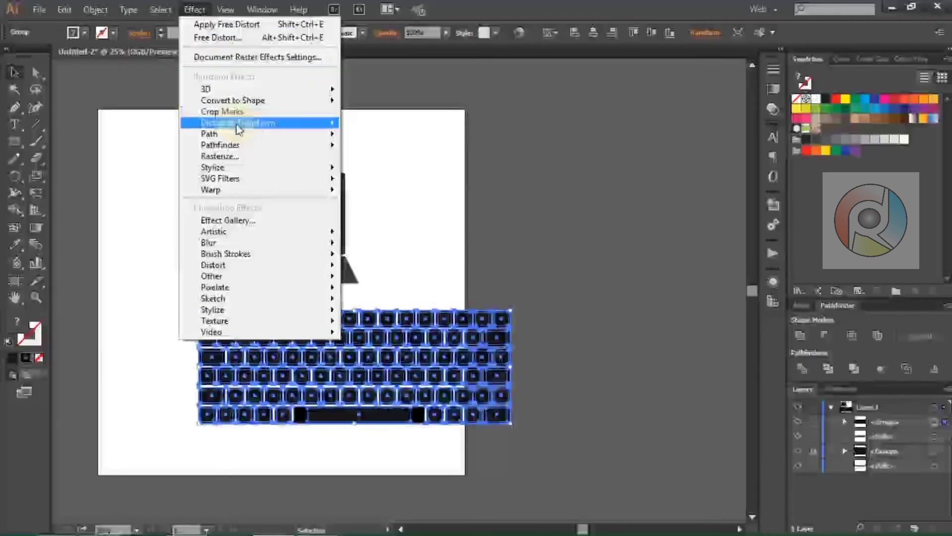
{"action": "left_click", "coordinate": [376, 124]}
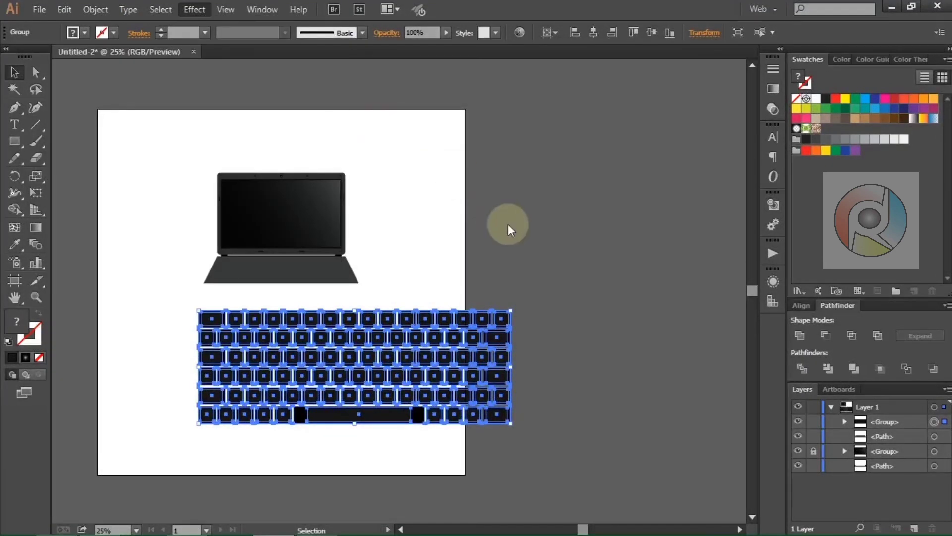
{"action": "left_click_drag", "start_coordinate": [459, 158], "coordinate": [615, 167]}
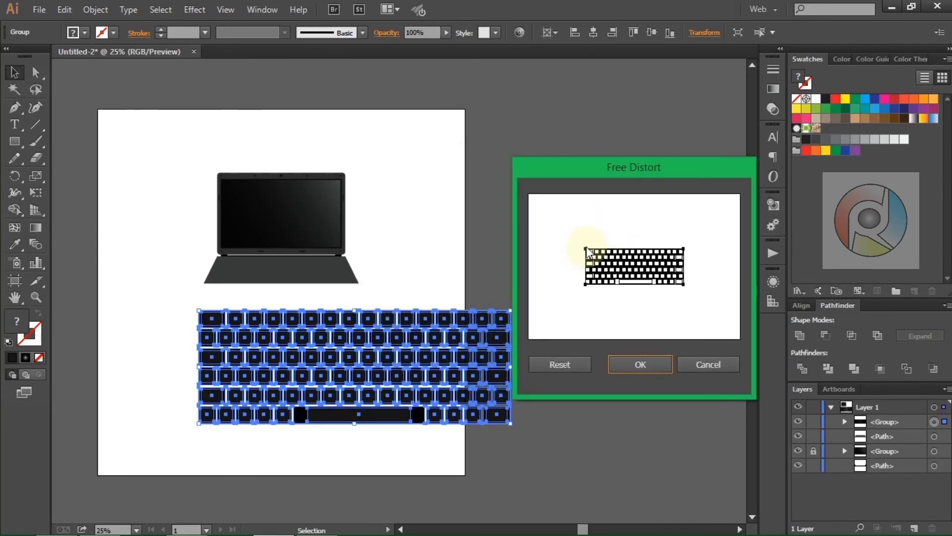
{"action": "left_click_drag", "start_coordinate": [587, 249], "coordinate": [595, 248]}
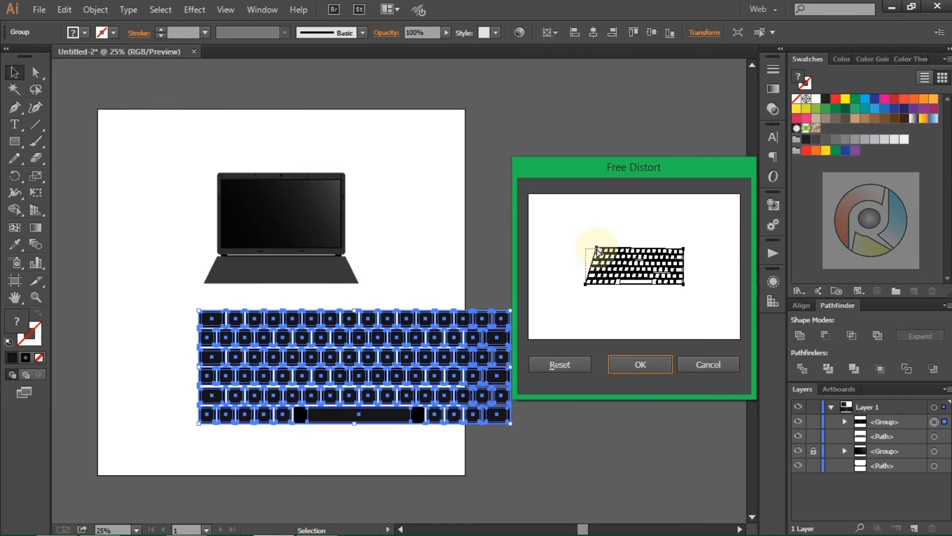
{"action": "left_click_drag", "start_coordinate": [593, 253], "coordinate": [589, 253]}
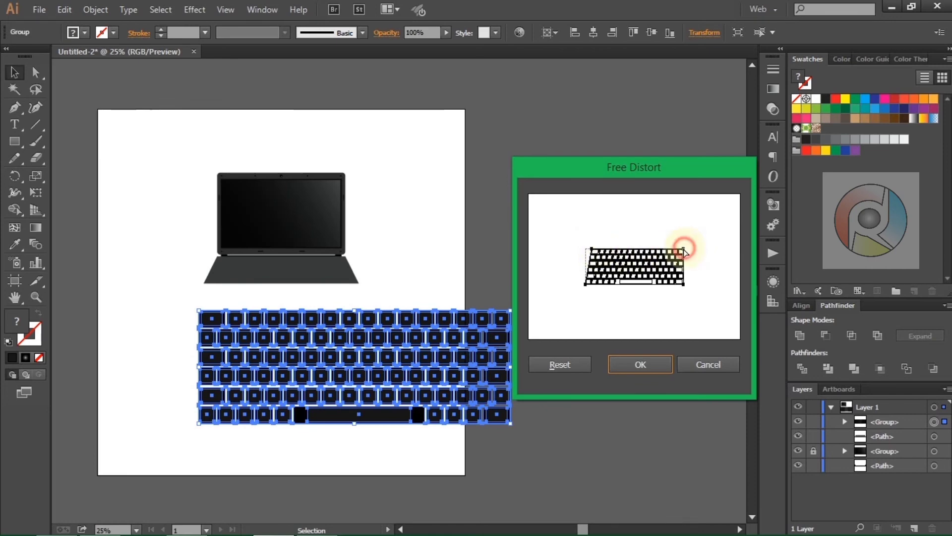
{"action": "left_click_drag", "start_coordinate": [685, 252], "coordinate": [678, 253]}
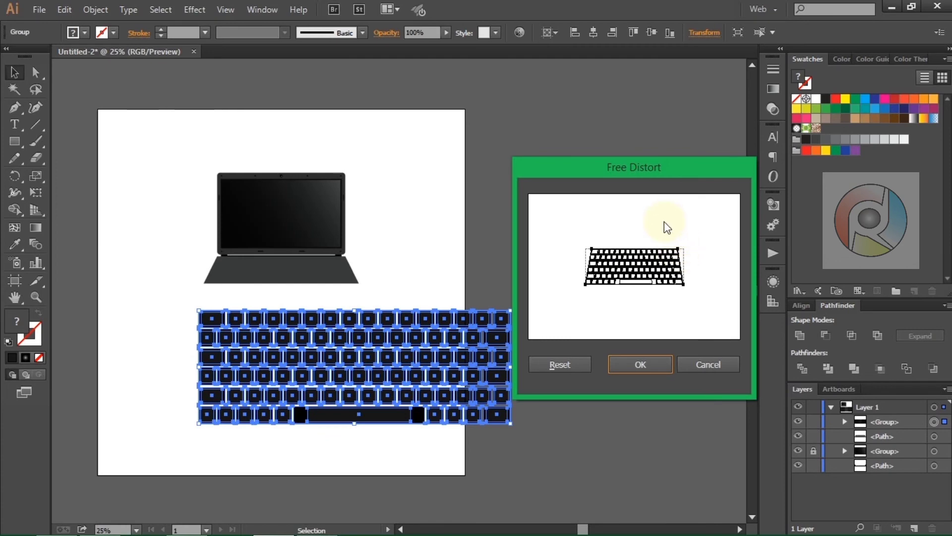
{"action": "left_click", "coordinate": [644, 364]}
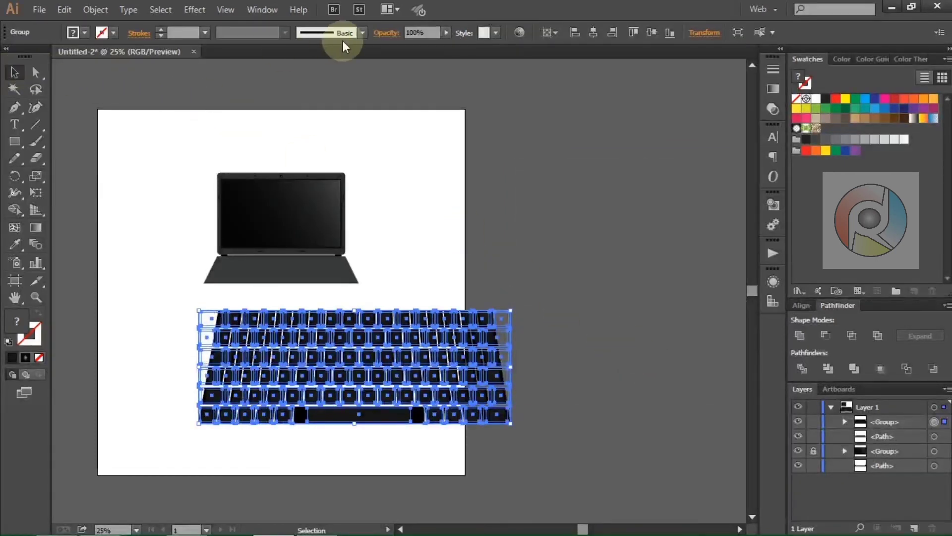
Step: Center the keyboard horizontally, move it onto the laptop base and scale it down to fit
{"action": "left_click", "coordinate": [593, 32]}
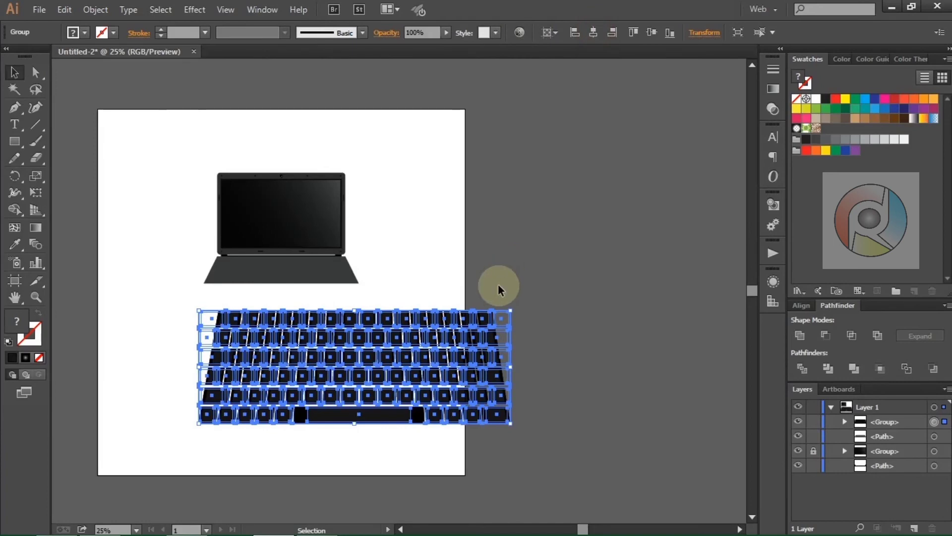
{"action": "left_click_drag", "start_coordinate": [301, 386], "coordinate": [301, 321]}
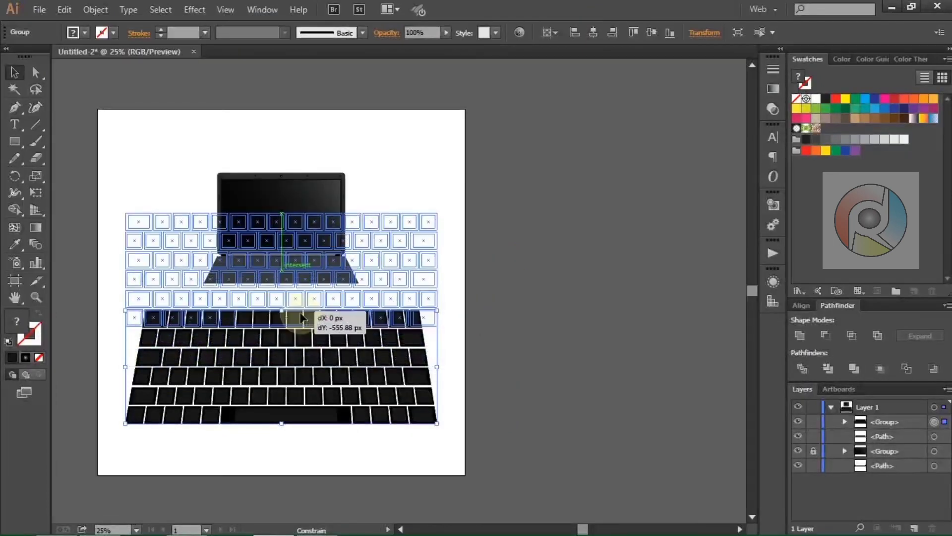
{"action": "left_click_drag", "start_coordinate": [301, 321], "coordinate": [283, 310]}
{"action": "scroll", "coordinate": [271, 306], "scroll_direction": "up", "scroll_amount": 2}
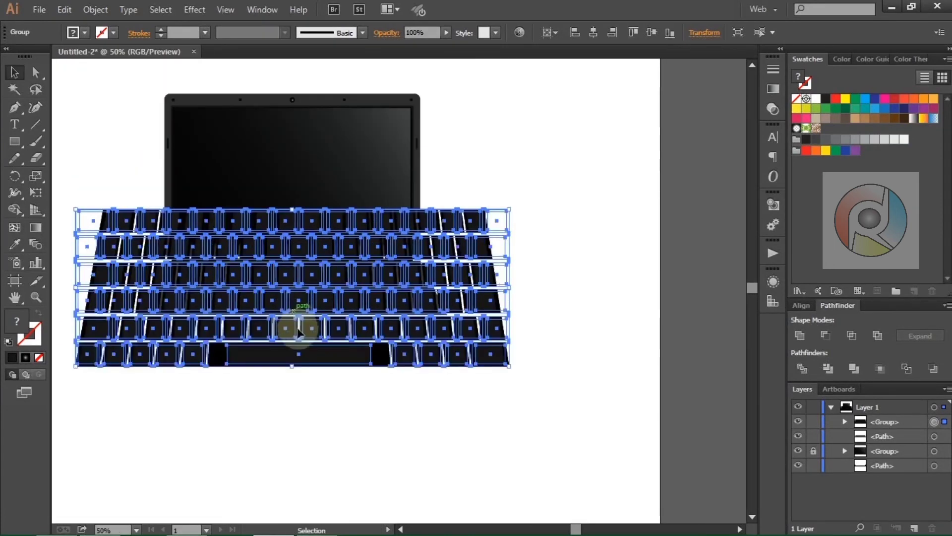
{"action": "left_click_drag", "start_coordinate": [294, 369], "coordinate": [293, 338]}
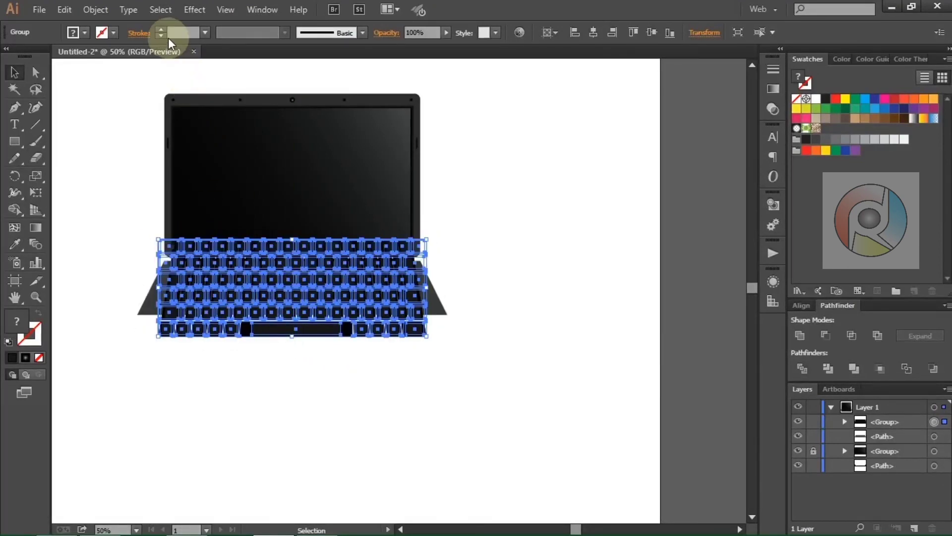
Step: Expand the keyboard's appearance and shorten its height to fit the deck
{"action": "left_click", "coordinate": [90, 11]}
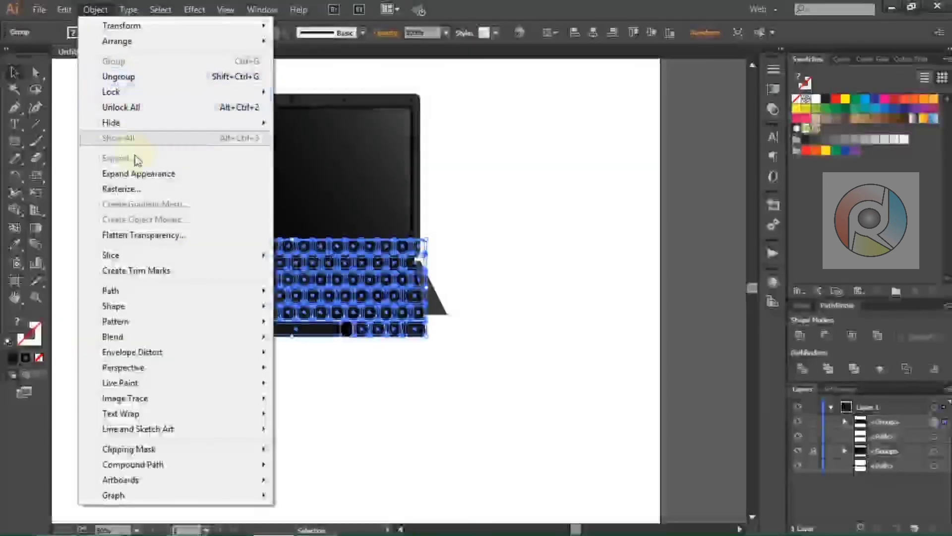
{"action": "left_click", "coordinate": [140, 176]}
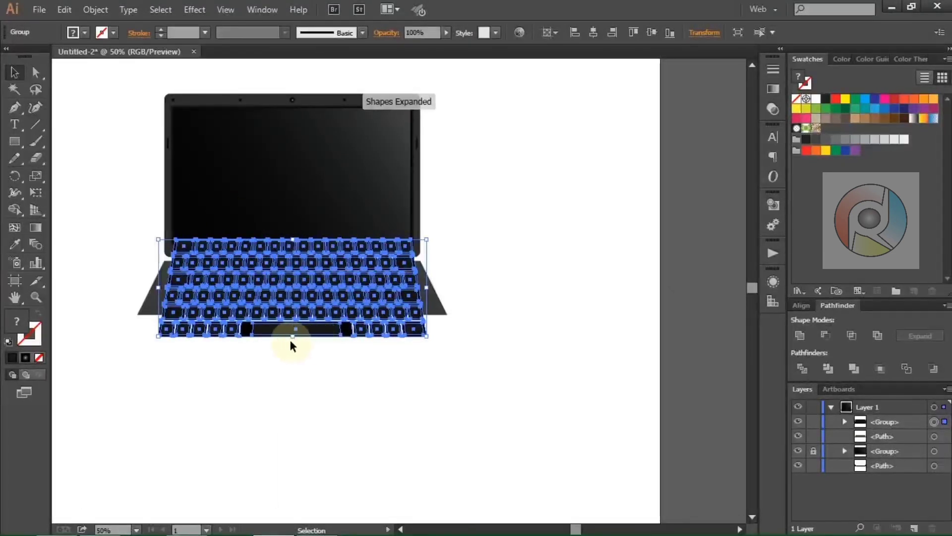
{"action": "left_click_drag", "start_coordinate": [292, 337], "coordinate": [288, 308]}
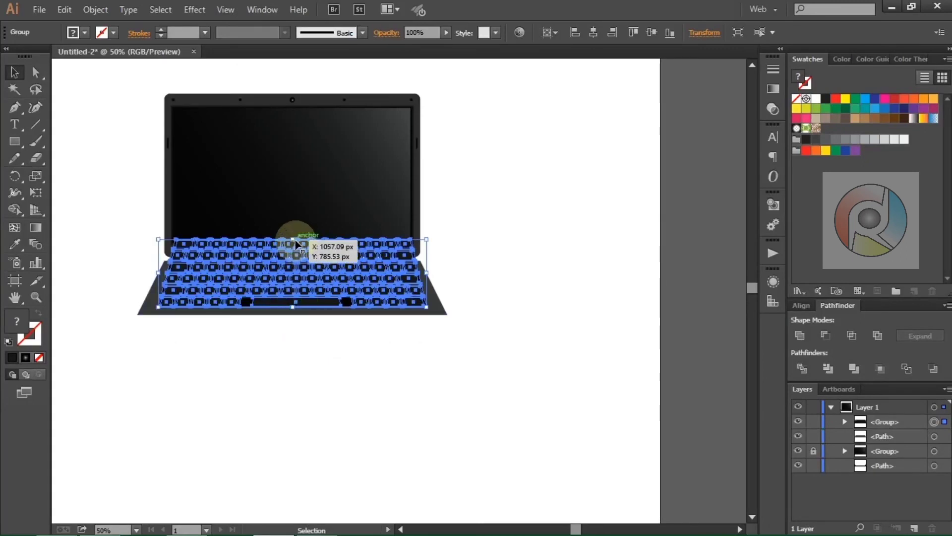
{"action": "left_click_drag", "start_coordinate": [294, 242], "coordinate": [292, 270]}
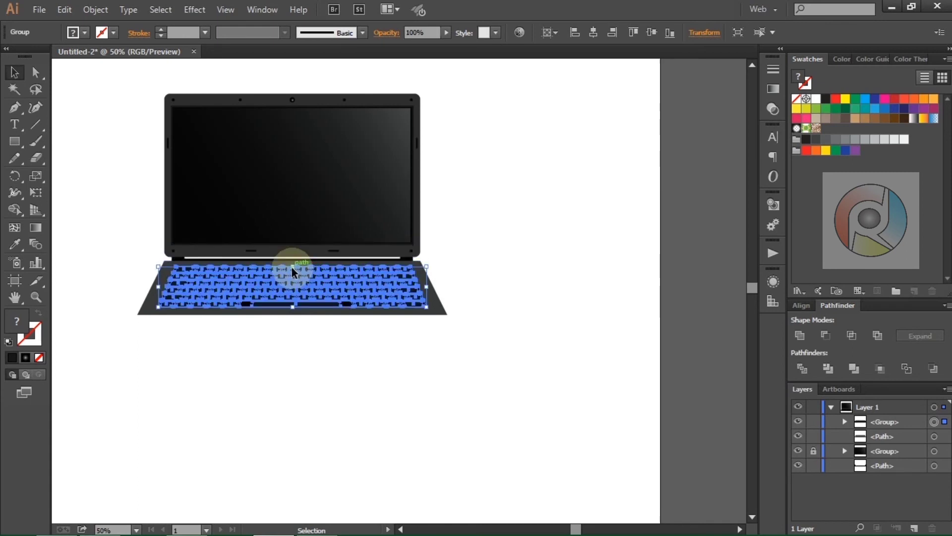
Step: Nudge the keyboard up slightly on the deck and deselect to check the result
{"action": "scroll", "coordinate": [291, 291], "scroll_direction": "up", "scroll_amount": 1}
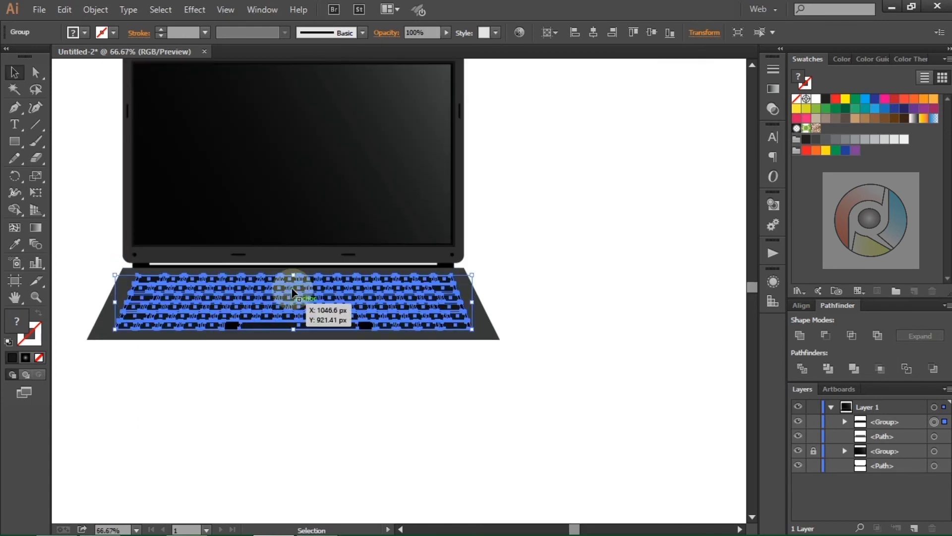
{"action": "scroll", "coordinate": [292, 309], "scroll_direction": "up", "scroll_amount": 1}
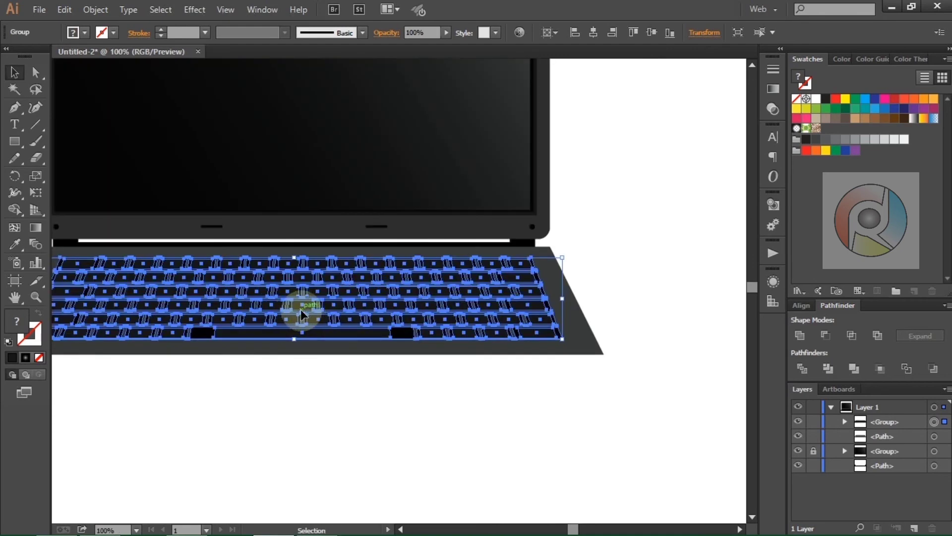
{"action": "left_click_drag", "start_coordinate": [302, 308], "coordinate": [302, 311]}
{"action": "scroll", "coordinate": [301, 306], "scroll_direction": "down", "scroll_amount": 1}
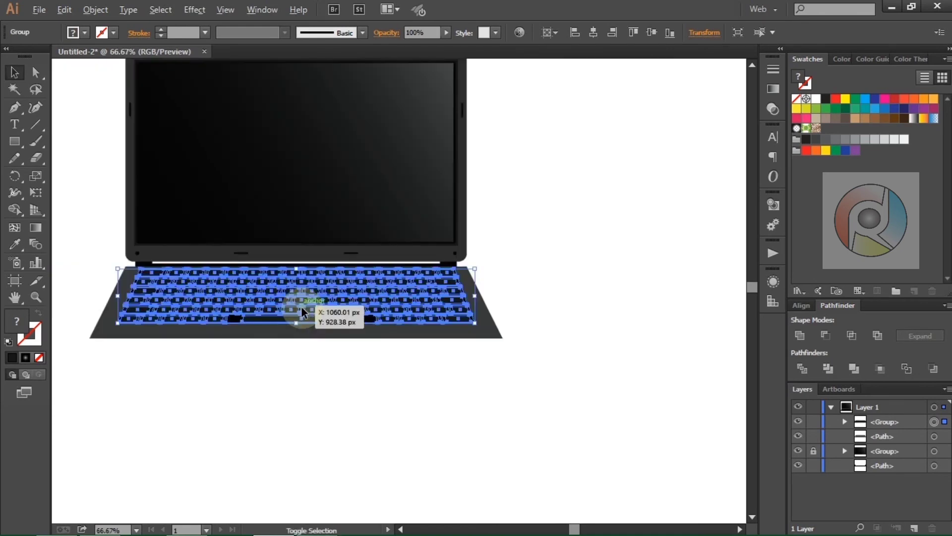
{"action": "scroll", "coordinate": [301, 308], "scroll_direction": "down", "scroll_amount": 1}
{"action": "left_click", "coordinate": [300, 368]}
{"action": "scroll", "coordinate": [280, 386], "scroll_direction": "up", "scroll_amount": 1}
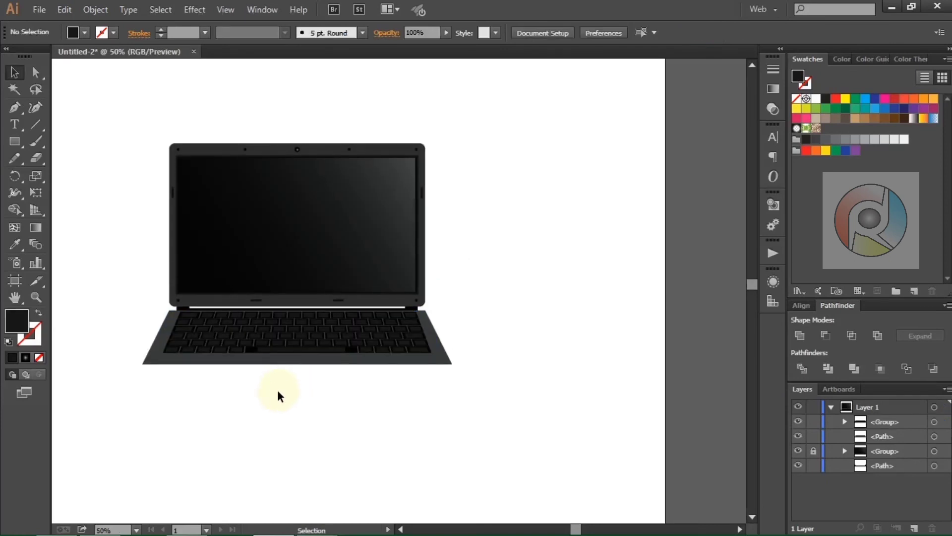
{"action": "scroll", "coordinate": [276, 392], "scroll_direction": "down", "scroll_amount": 1}
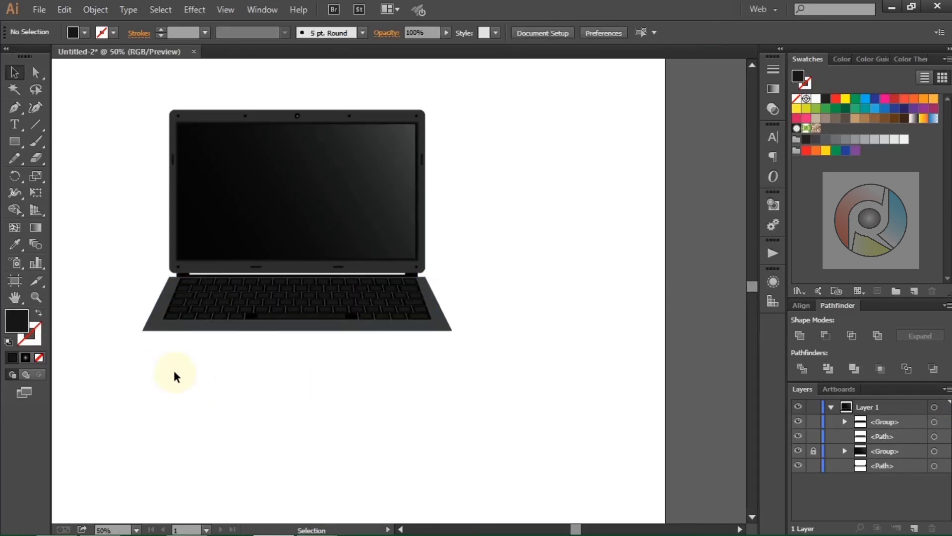
{"action": "left_click", "coordinate": [36, 73]}
{"action": "scroll", "coordinate": [150, 304], "scroll_direction": "up", "scroll_amount": 1}
Step: Pull the deck's bottom-left and bottom-right anchors inward a few pixels each
{"action": "scroll", "coordinate": [150, 304], "scroll_direction": "up", "scroll_amount": 1}
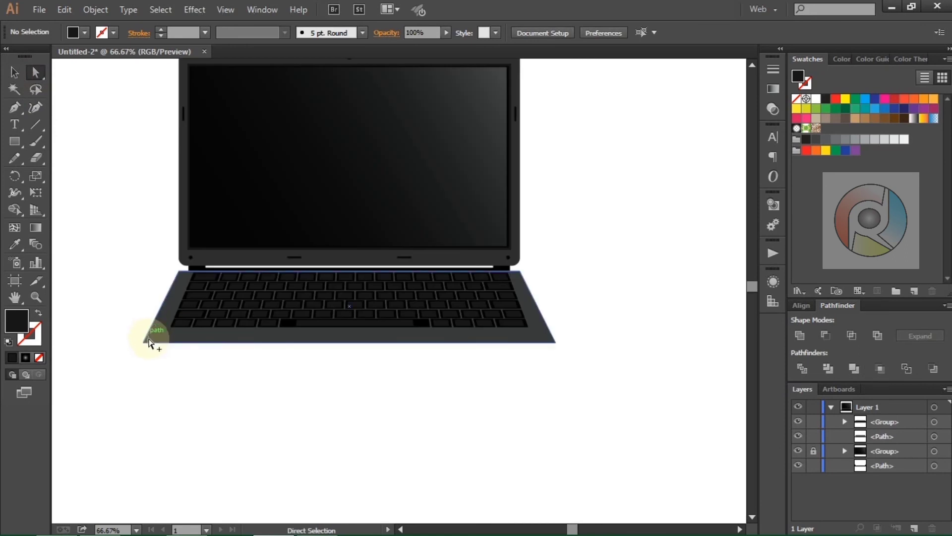
{"action": "scroll", "coordinate": [154, 334], "scroll_direction": "up", "scroll_amount": 1}
{"action": "scroll", "coordinate": [150, 343], "scroll_direction": "down", "scroll_amount": 1}
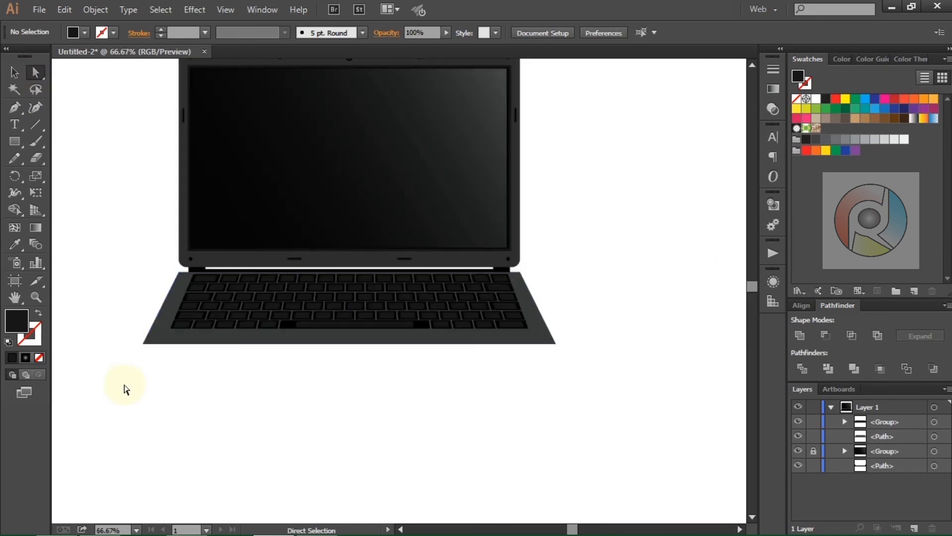
{"action": "left_click", "coordinate": [144, 344]}
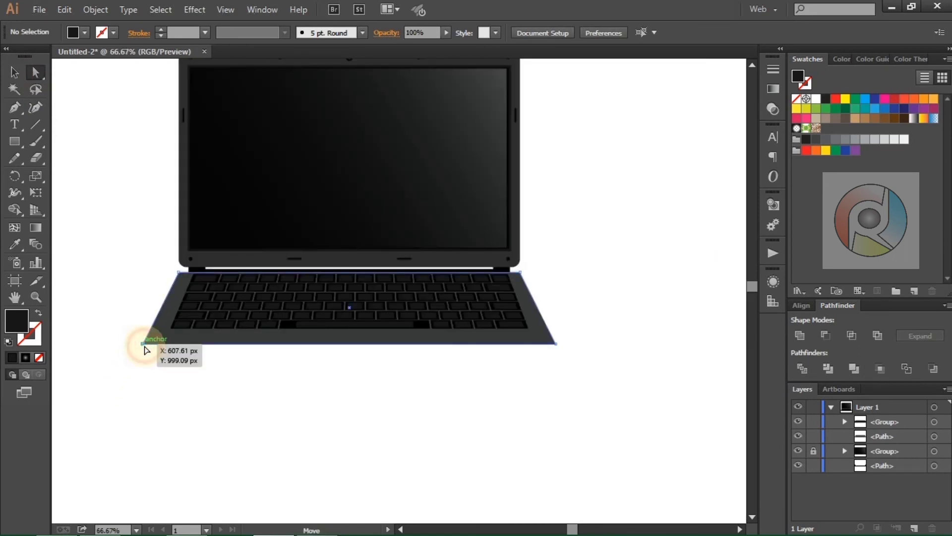
{"action": "left_click_drag", "start_coordinate": [145, 346], "coordinate": [149, 348]}
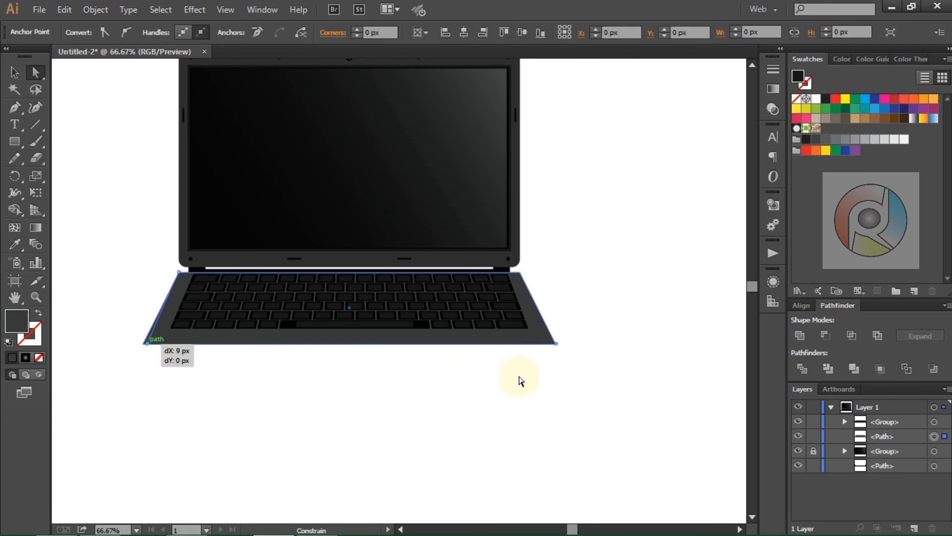
{"action": "left_click_drag", "start_coordinate": [556, 345], "coordinate": [544, 363]}
{"action": "left_click", "coordinate": [521, 395]}
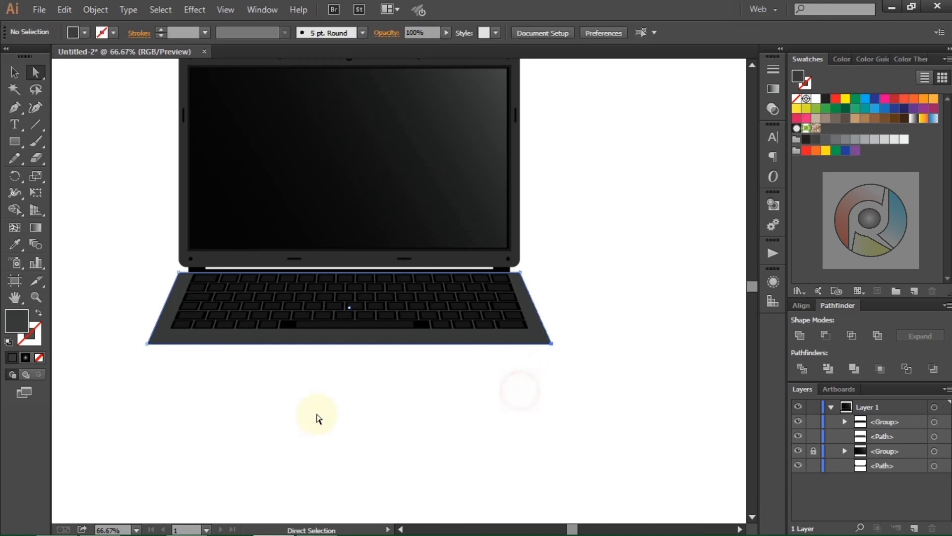
Step: Draw a closed thin strip path along the bottom edge of the laptop base
{"action": "left_click", "coordinate": [17, 110]}
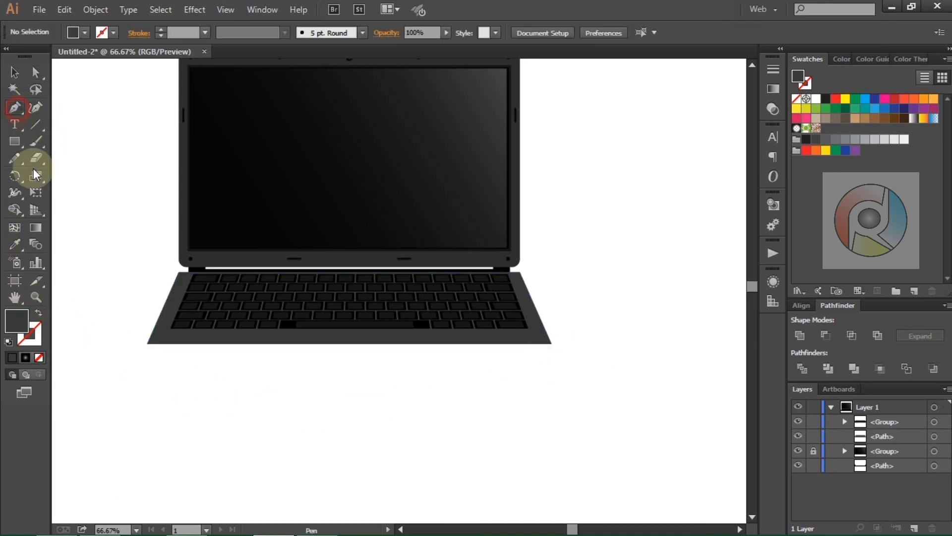
{"action": "left_click", "coordinate": [147, 343]}
{"action": "left_click_drag", "start_coordinate": [147, 343], "coordinate": [149, 358]}
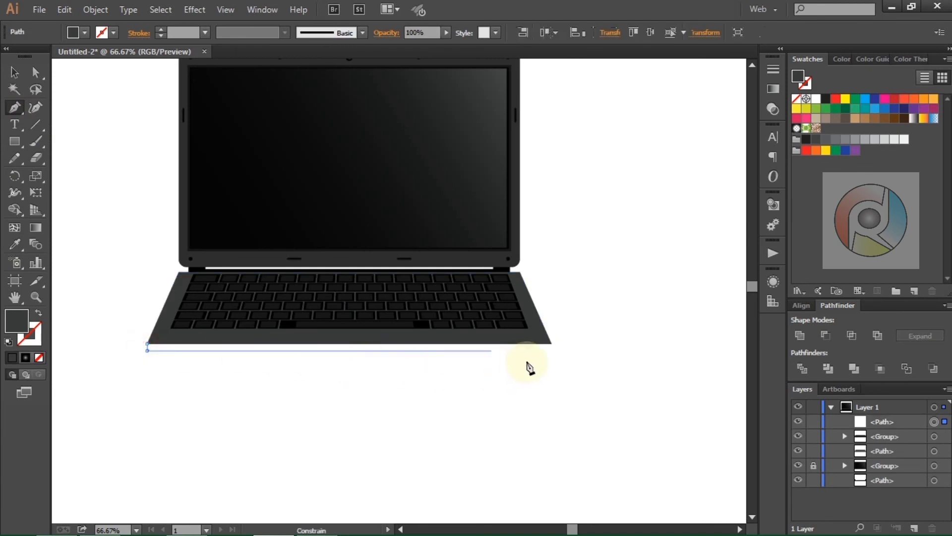
{"action": "left_click_drag", "start_coordinate": [555, 350], "coordinate": [556, 355]}
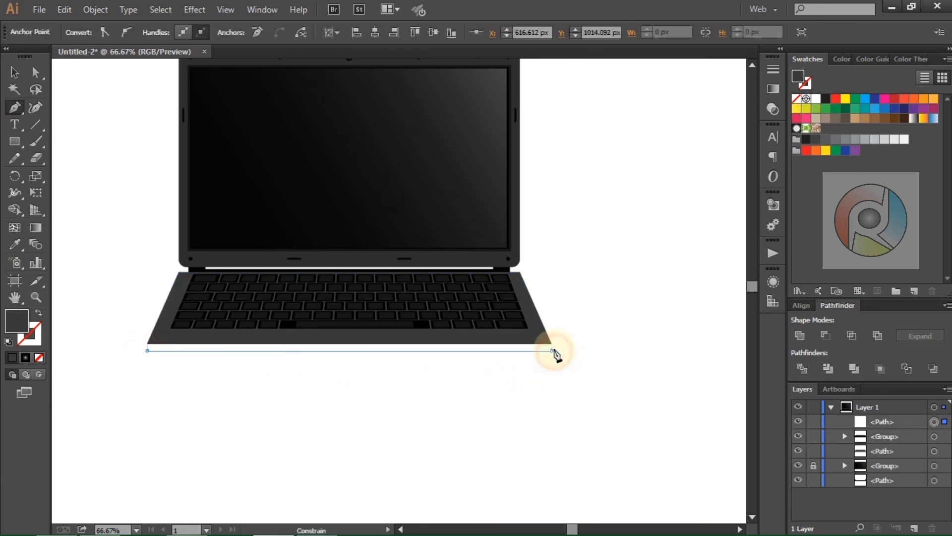
{"action": "left_click", "coordinate": [552, 343]}
{"action": "left_click_drag", "start_coordinate": [148, 343], "coordinate": [152, 342]}
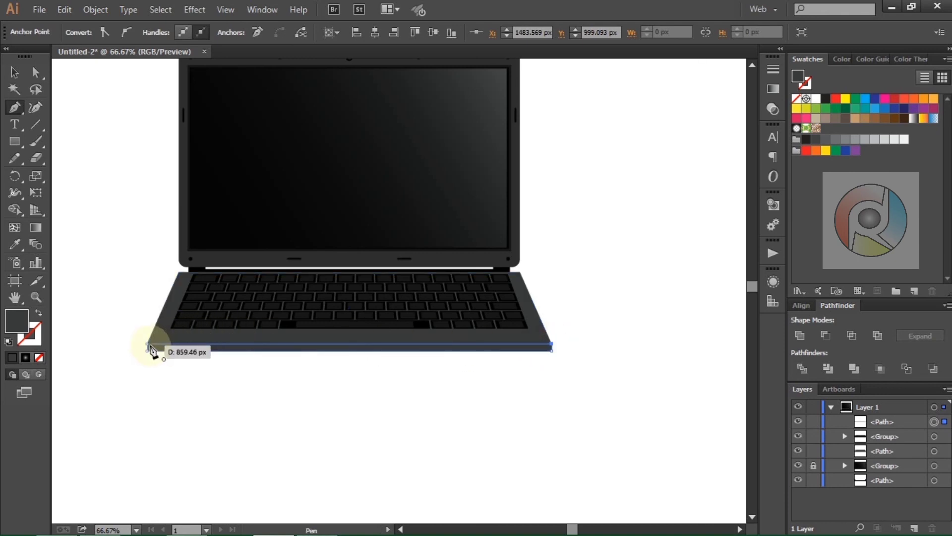
Step: Fill the strip with near-black #020202 and deselect it
{"action": "double_click", "coordinate": [20, 320]}
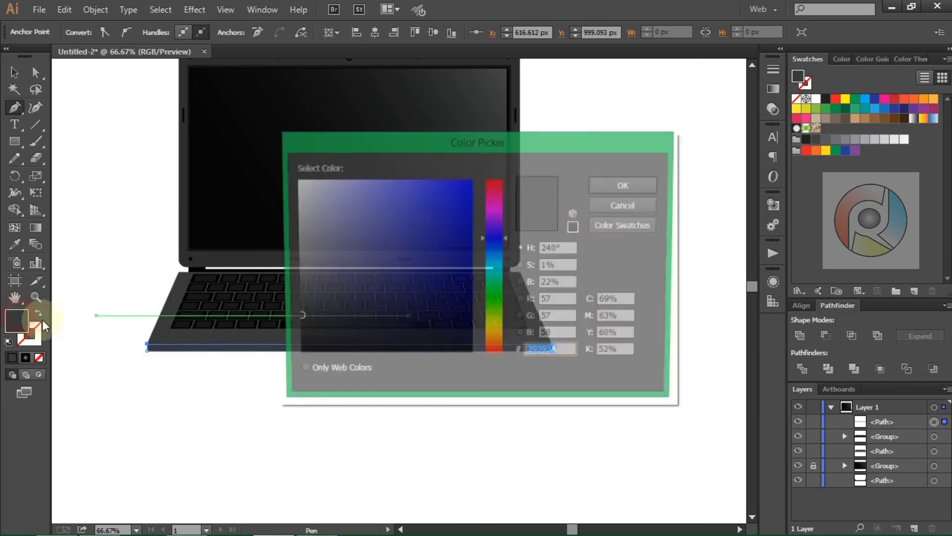
{"action": "left_click", "coordinate": [296, 355]}
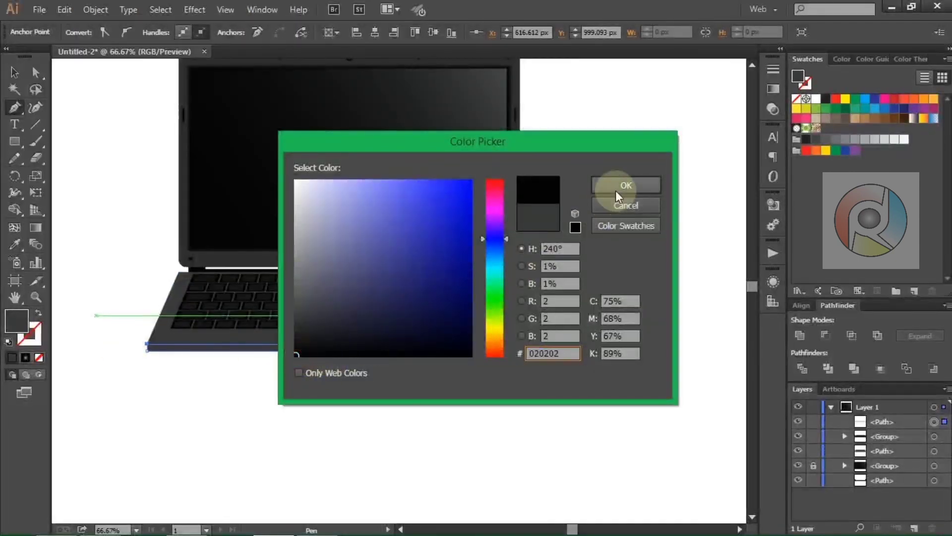
{"action": "left_click", "coordinate": [617, 186]}
{"action": "left_click", "coordinate": [15, 73]}
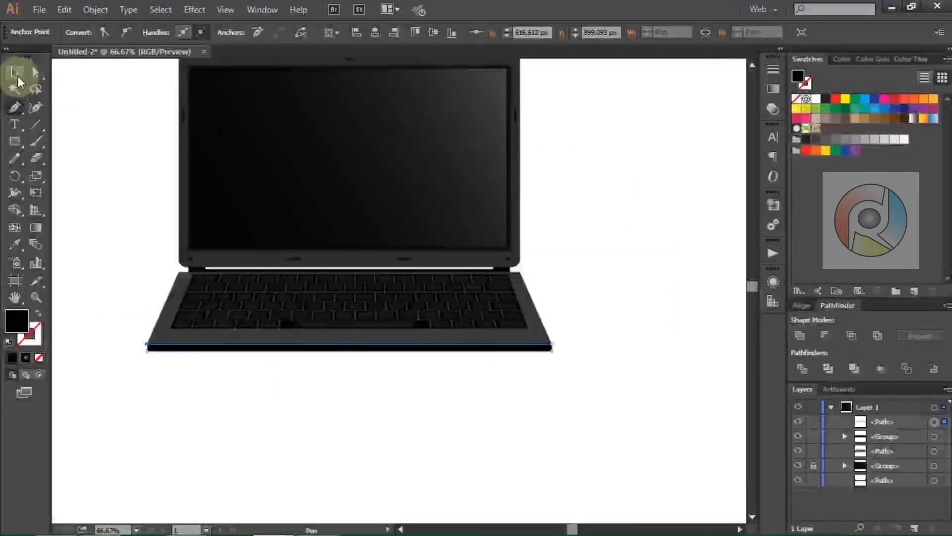
{"action": "left_click", "coordinate": [141, 394]}
{"action": "scroll", "coordinate": [141, 393], "scroll_direction": "up", "scroll_amount": 1}
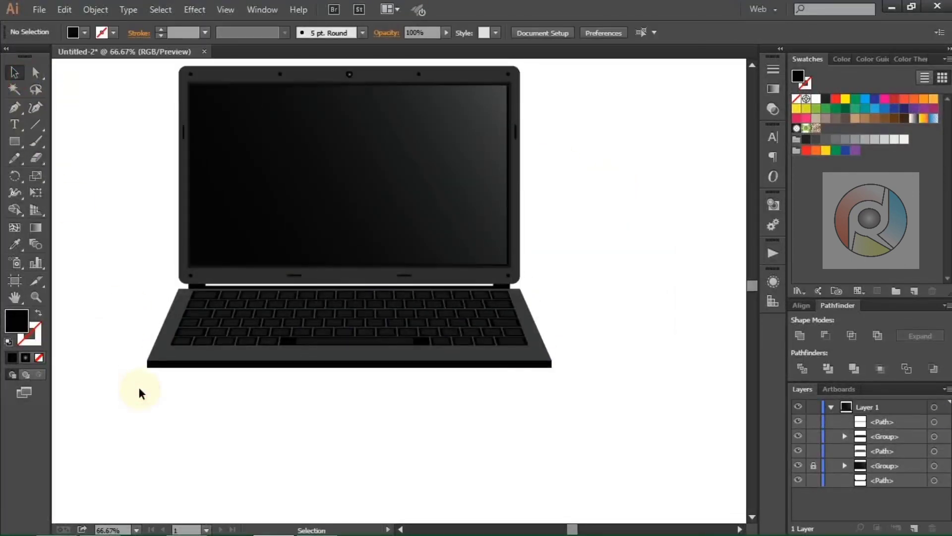
Step: Draw a wide, short rectangle below the laptop and taper it with Free Distort
{"action": "left_click", "coordinate": [15, 141]}
{"action": "scroll", "coordinate": [294, 370], "scroll_direction": "down", "scroll_amount": 2}
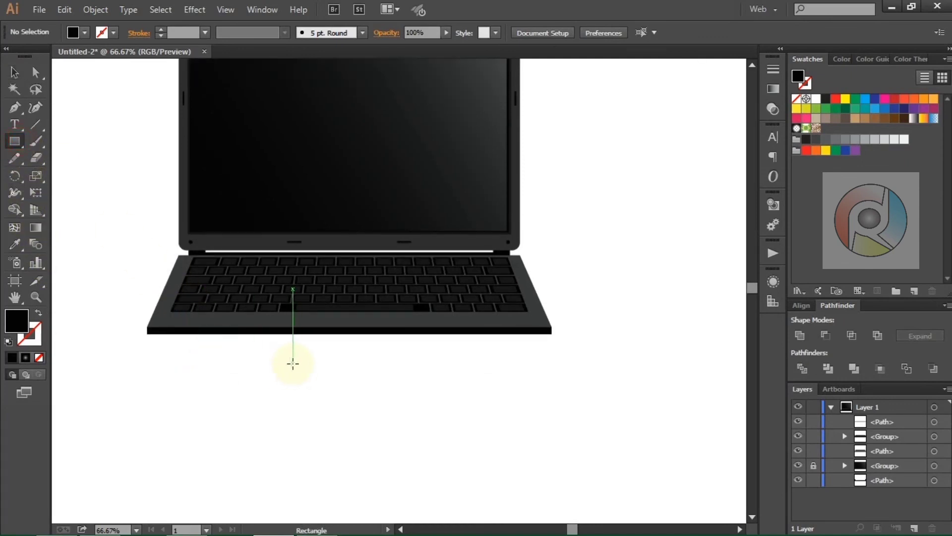
{"action": "left_click_drag", "start_coordinate": [292, 364], "coordinate": [350, 395]}
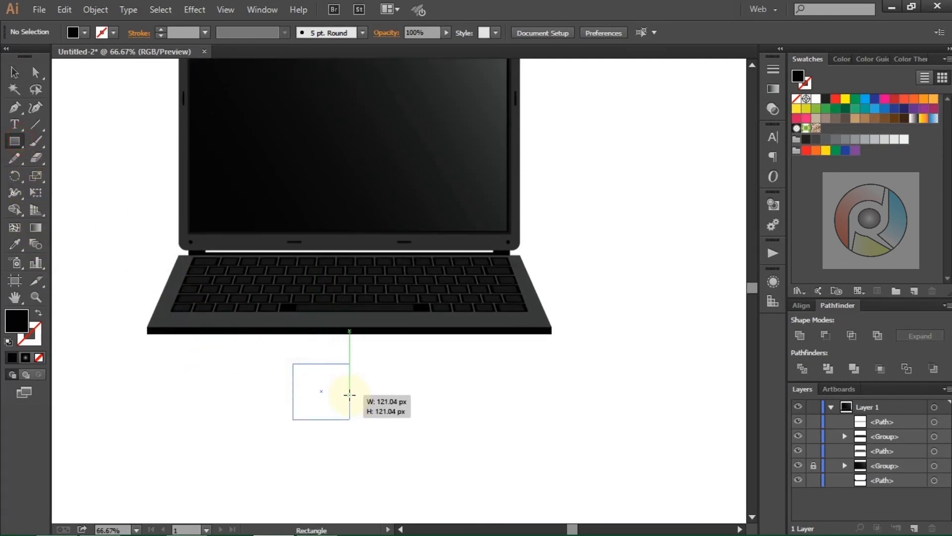
{"action": "left_click_drag", "start_coordinate": [350, 395], "coordinate": [353, 409]}
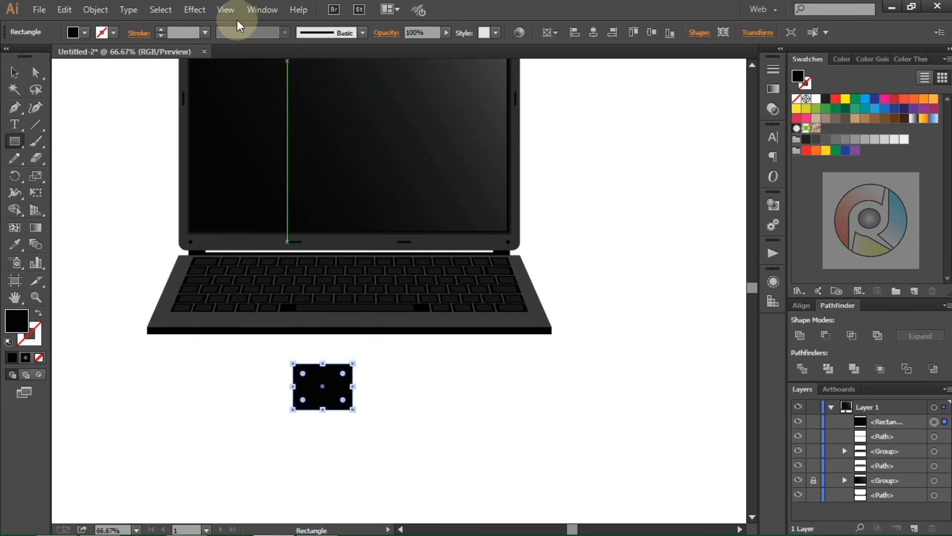
{"action": "left_click", "coordinate": [195, 10]}
{"action": "left_click", "coordinate": [210, 24]}
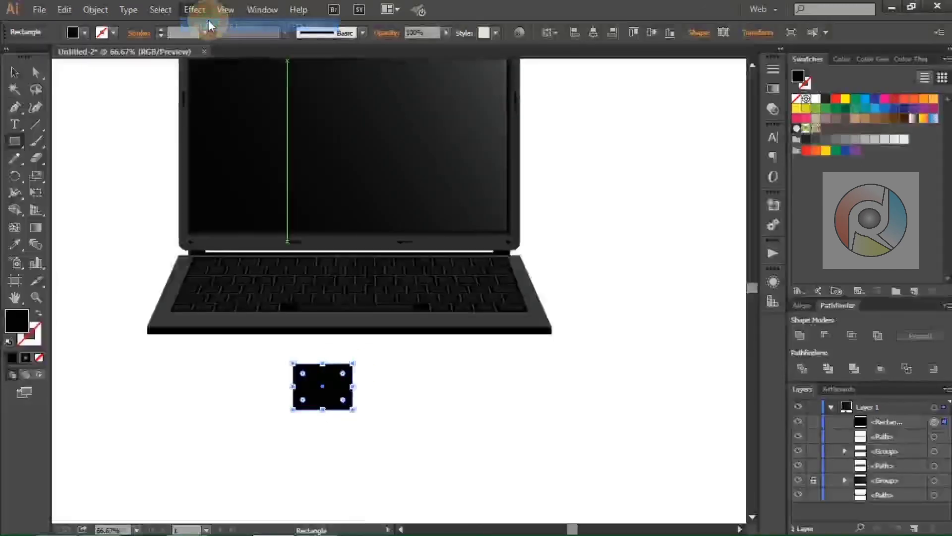
Step: Shorten the tapered shape to trackpad height and expand its appearance into a plain path
{"action": "left_click", "coordinate": [14, 72]}
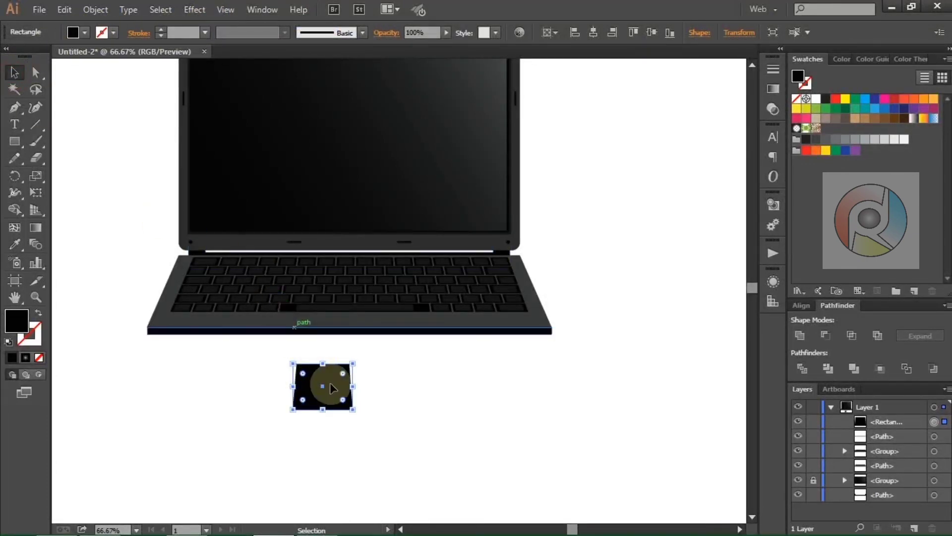
{"action": "left_click_drag", "start_coordinate": [326, 410], "coordinate": [325, 382]}
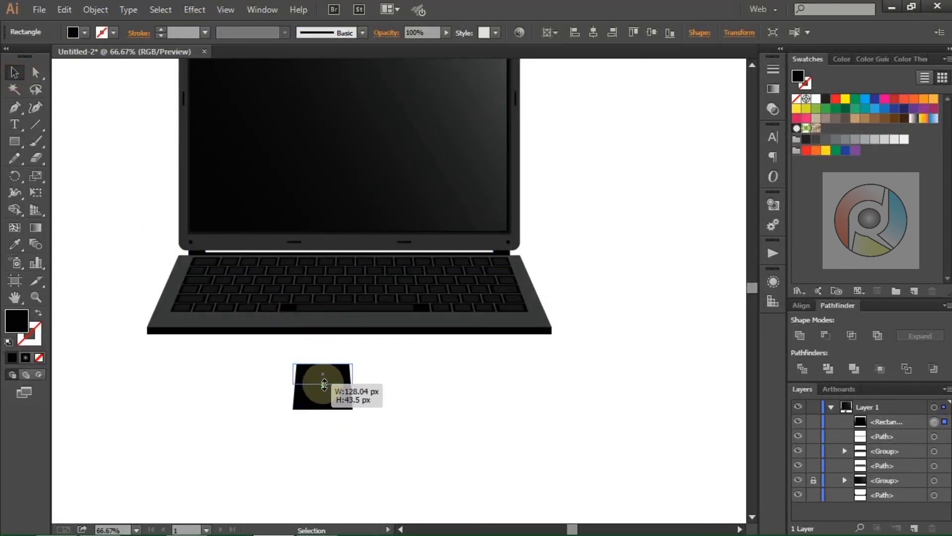
{"action": "left_click", "coordinate": [95, 9]}
{"action": "left_click", "coordinate": [126, 172]}
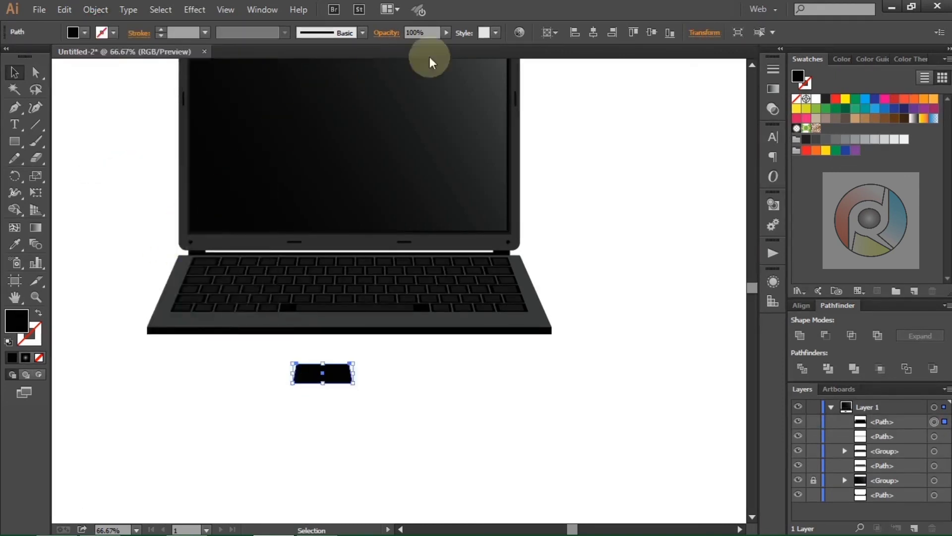
Step: Centre the trackpad horizontally and move it onto the keyboard deck below the keys
{"action": "left_click", "coordinate": [593, 32]}
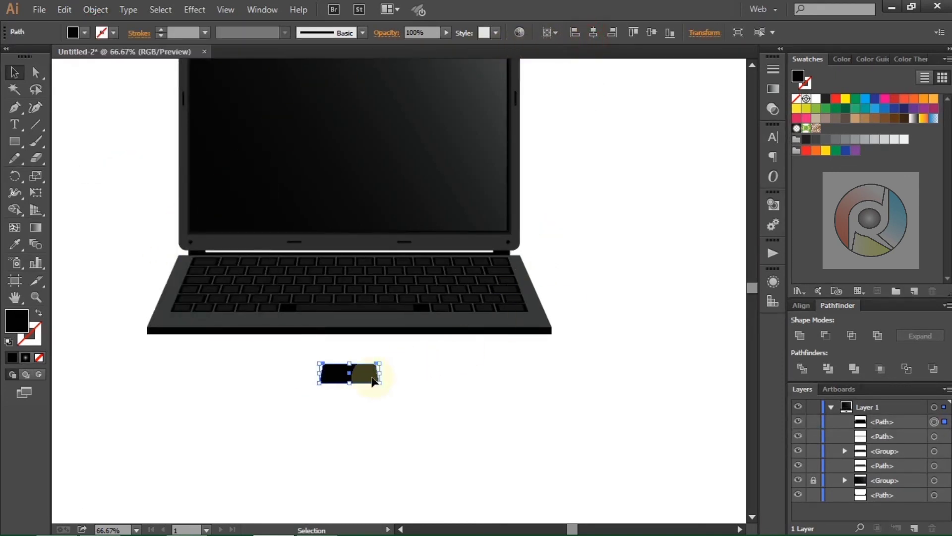
{"action": "key", "text": "ctrl+1"}
{"action": "mouse_move", "coordinate": [436, 474]}
{"action": "left_mouse_down"}
{"action": "mouse_move", "coordinate": [443, 438]}
{"action": "mouse_move", "coordinate": [473, 409]}
{"action": "mouse_move", "coordinate": [472, 428]}
{"action": "mouse_move", "coordinate": [372, 293]}
{"action": "mouse_move", "coordinate": [386, 287]}
{"action": "mouse_move", "coordinate": [398, 312]}
{"action": "mouse_move", "coordinate": [365, 316]}
{"action": "left_mouse_up"}
{"action": "scroll", "coordinate": [344, 300], "scroll_direction": "up", "scroll_amount": 2}
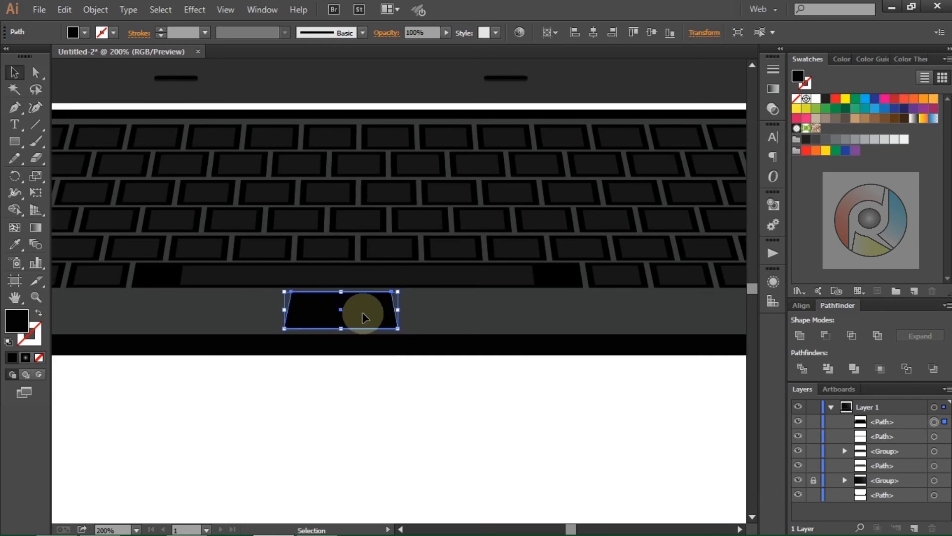
{"action": "scroll", "coordinate": [365, 317], "scroll_direction": "down", "scroll_amount": 2}
{"action": "scroll", "coordinate": [364, 320], "scroll_direction": "down", "scroll_amount": 1}
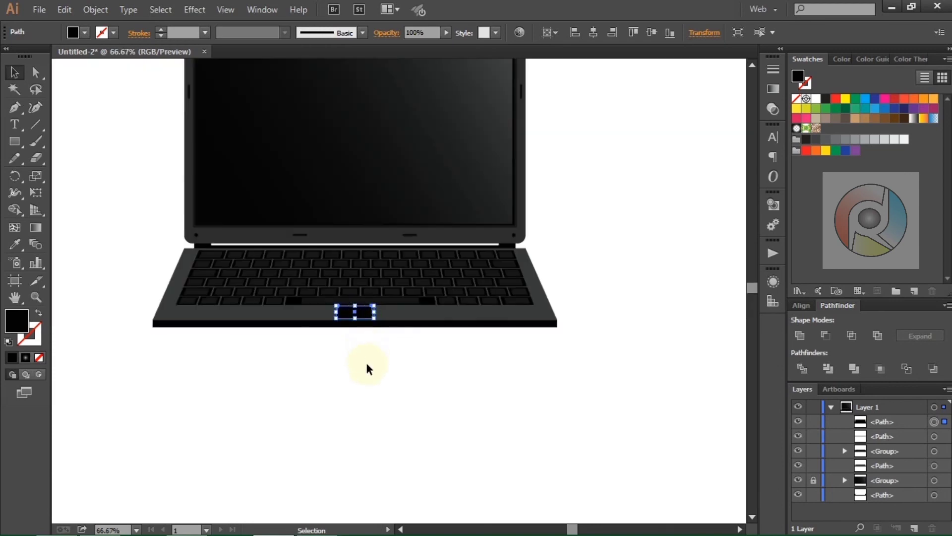
Step: Marquee-select the keyboard deck, trackpad and base strip and group them
{"action": "left_click", "coordinate": [352, 392]}
{"action": "scroll", "coordinate": [333, 399], "scroll_direction": "up", "scroll_amount": 2}
{"action": "scroll", "coordinate": [317, 413], "scroll_direction": "down", "scroll_amount": 1}
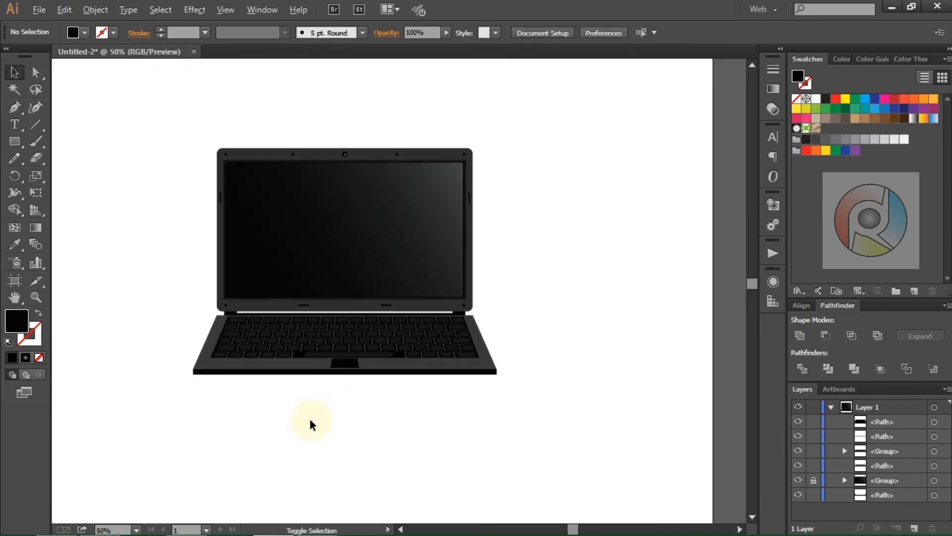
{"action": "scroll", "coordinate": [305, 417], "scroll_direction": "down", "scroll_amount": 2}
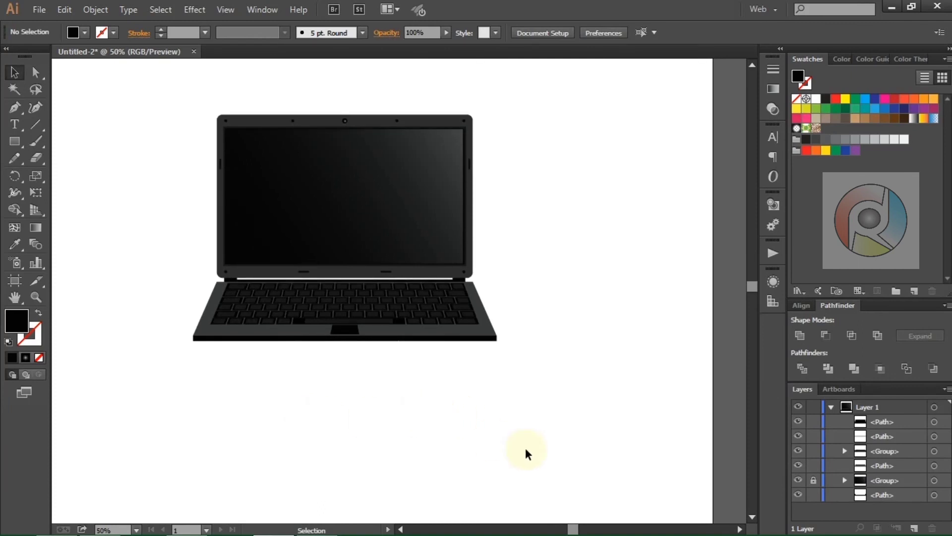
{"action": "left_click_drag", "start_coordinate": [205, 397], "coordinate": [519, 297]}
{"action": "right_click", "coordinate": [570, 181]}
{"action": "left_click", "coordinate": [593, 251]}
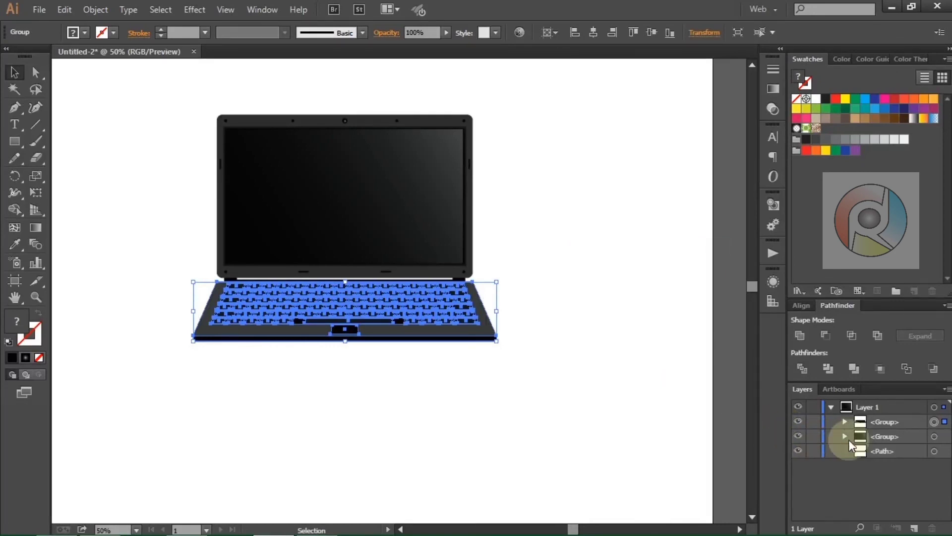
Step: Swap the groups' stacking order in Layers and group the hinge strip with the keyboard group
{"action": "left_click", "coordinate": [937, 452]}
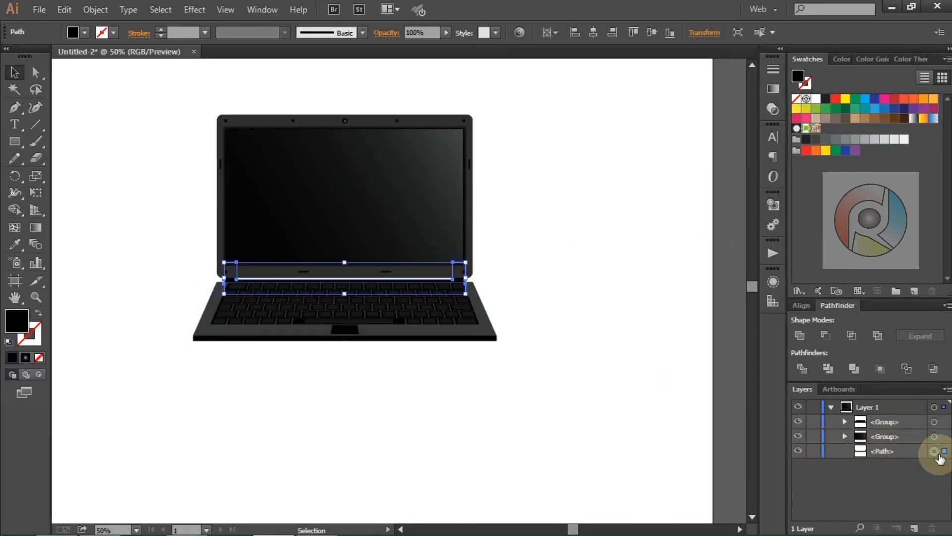
{"action": "left_click_drag", "start_coordinate": [935, 453], "coordinate": [947, 452]}
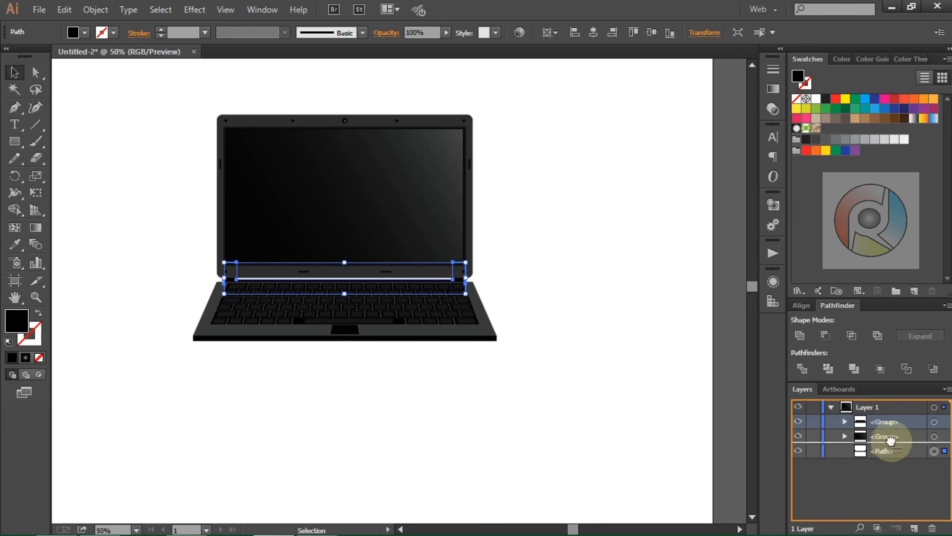
{"action": "left_click", "coordinate": [934, 436], "text": "shift"}
{"action": "right_click", "coordinate": [528, 184]}
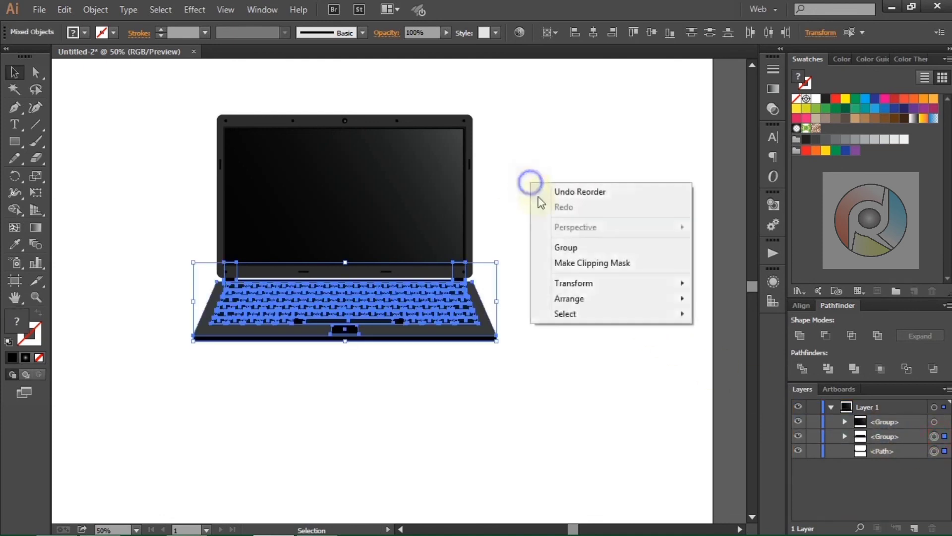
{"action": "left_click", "coordinate": [573, 252]}
Step: Group the screen and keyboard groups into a single laptop object
{"action": "key", "text": "ctrl+minus"}
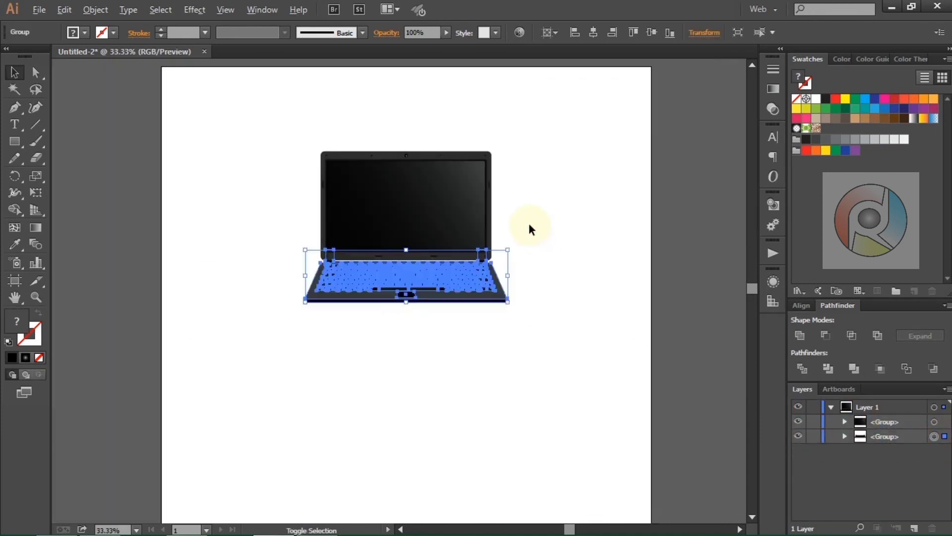
{"action": "left_click", "coordinate": [536, 238]}
{"action": "left_click_drag", "start_coordinate": [288, 130], "coordinate": [543, 337]}
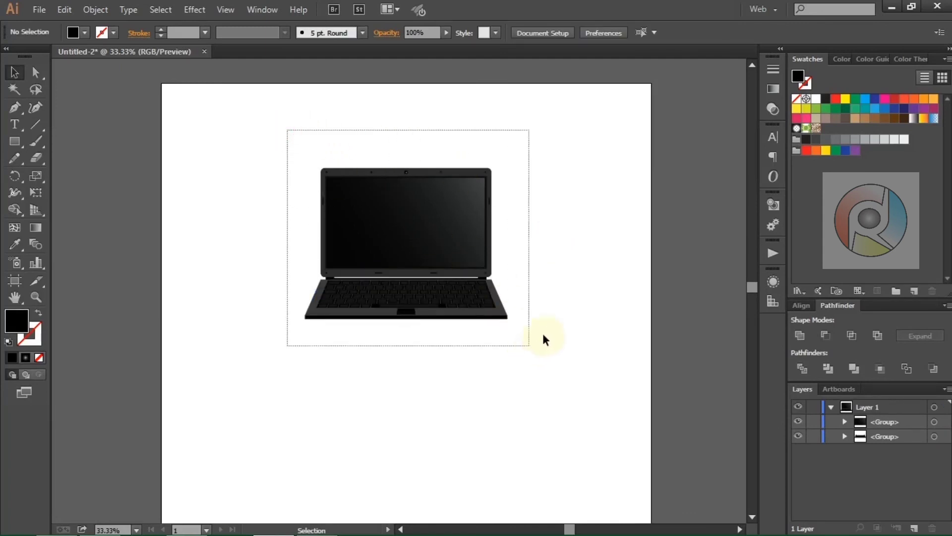
{"action": "right_click", "coordinate": [570, 188]}
{"action": "left_click", "coordinate": [591, 251]}
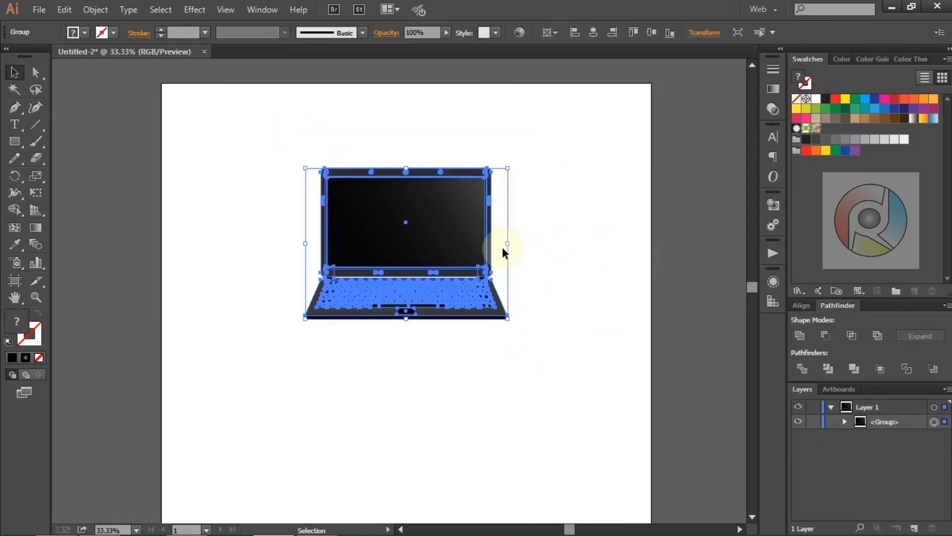
Step: Enlarge the laptop from its centre, centre it vertically on the artboard, and reframe the view
{"action": "left_click_drag", "start_coordinate": [508, 246], "coordinate": [595, 270]}
{"action": "scroll", "coordinate": [546, 189], "scroll_direction": "down", "scroll_amount": 1}
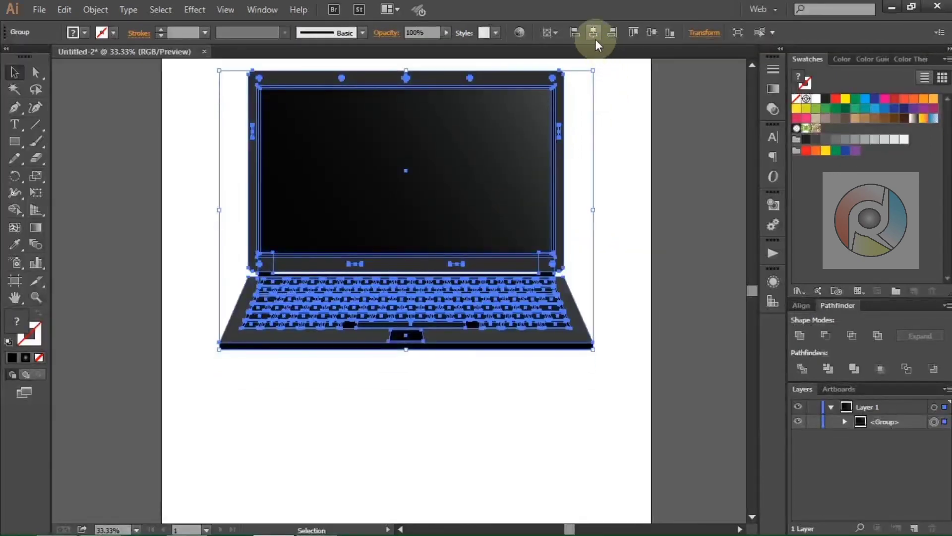
{"action": "left_click", "coordinate": [652, 32]}
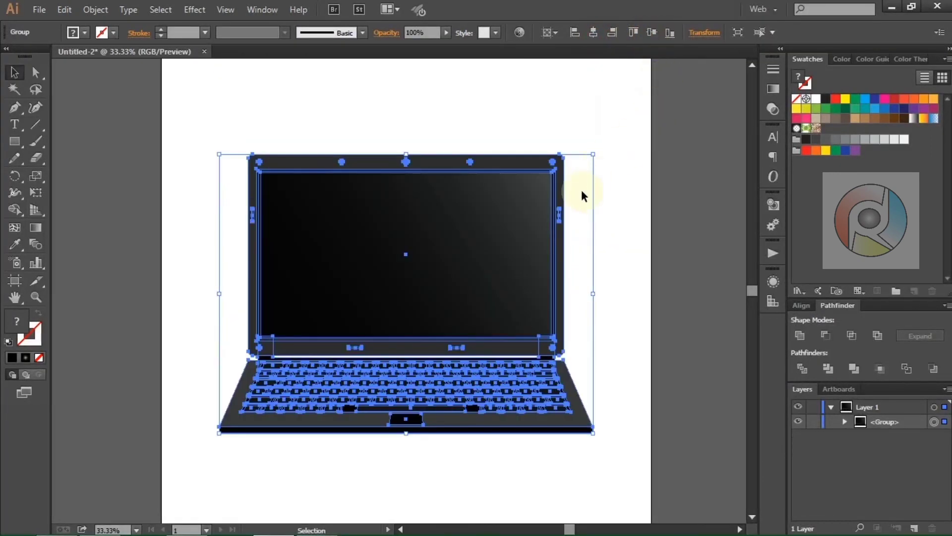
{"action": "left_click", "coordinate": [619, 224]}
{"action": "key", "text": "ctrl+minus"}
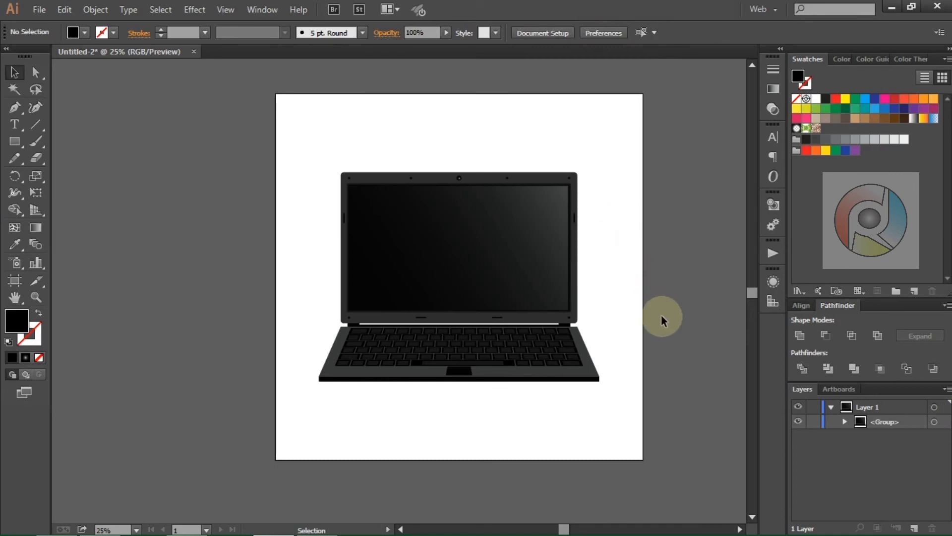
{"action": "left_click_drag", "start_coordinate": [644, 315], "coordinate": [546, 313]}
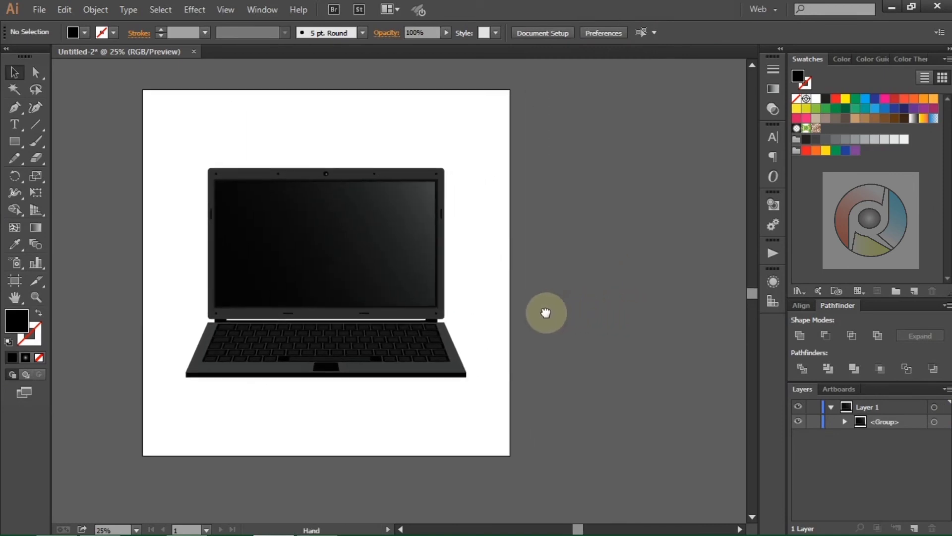